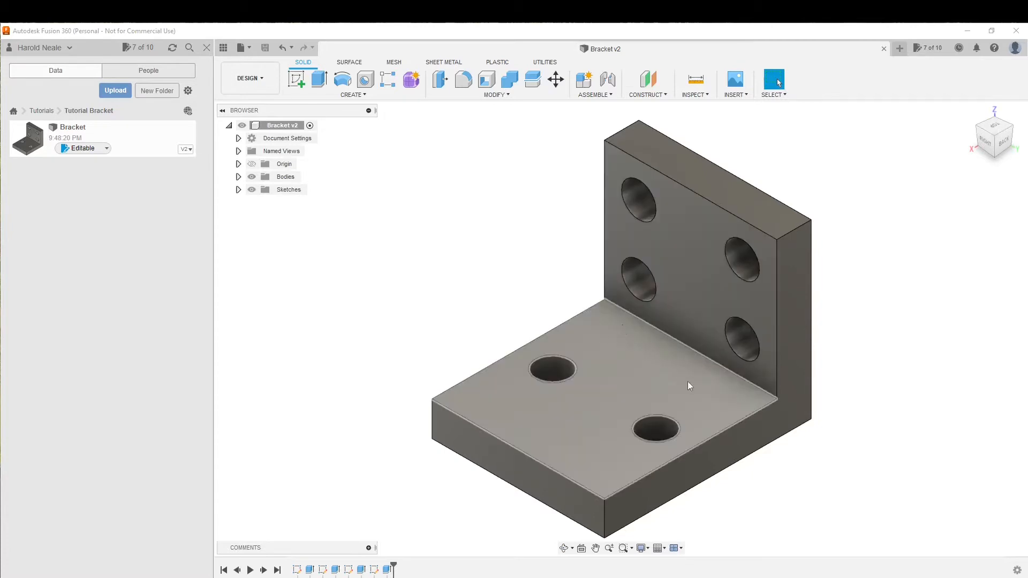
- Fillet the inside corner edge between the bracket's base and upright plate with a 2.5 mm radius
click(464, 86)
click(655, 328)
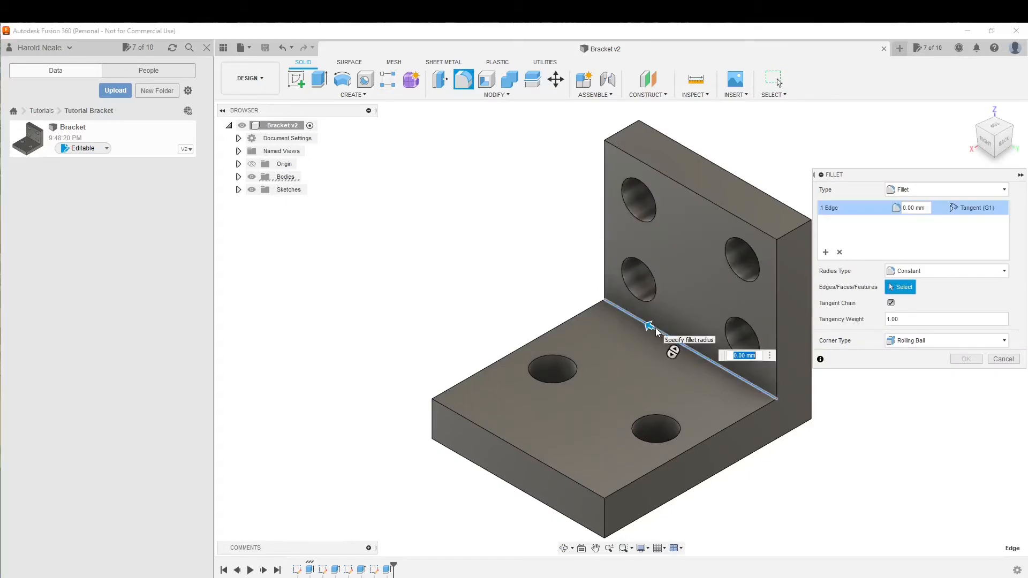
text(10)
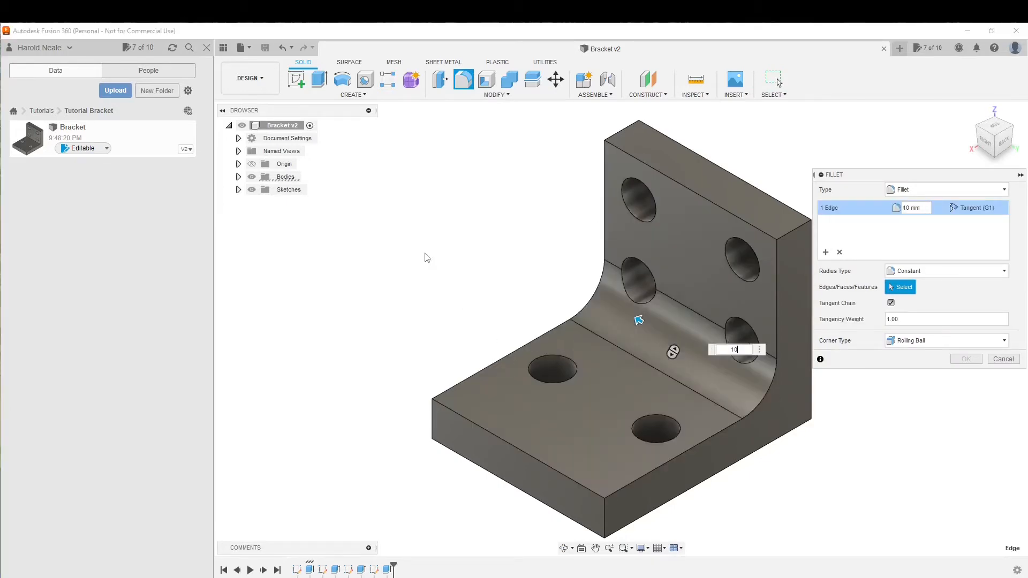
key(BackSpace)
key(BackSpace)
text(5)
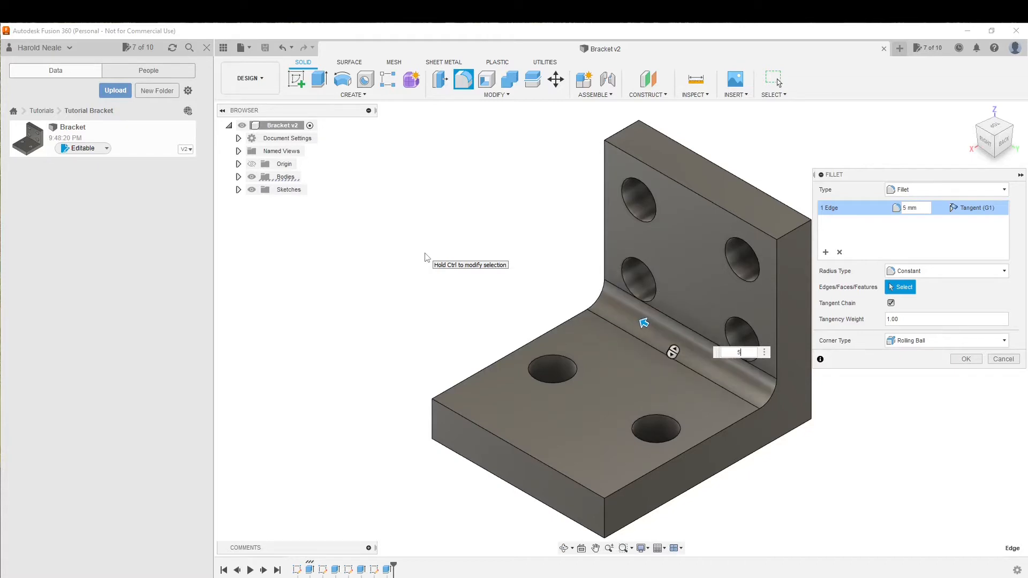
key(BackSpace)
text(2.5)
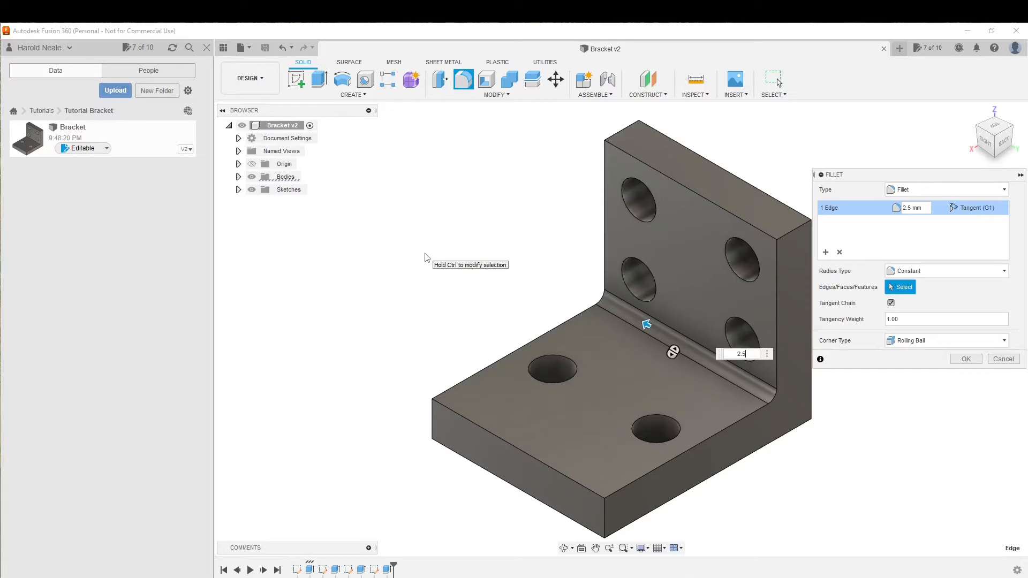
key(Return)
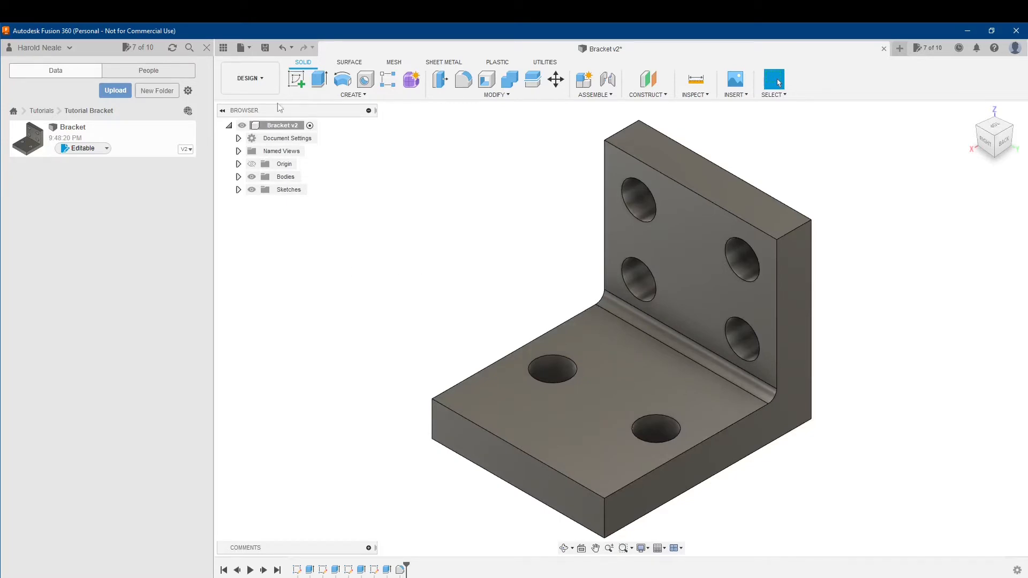
- Save the filleted bracket and start creating a drawing from the design
click(263, 49)
click(491, 328)
click(262, 80)
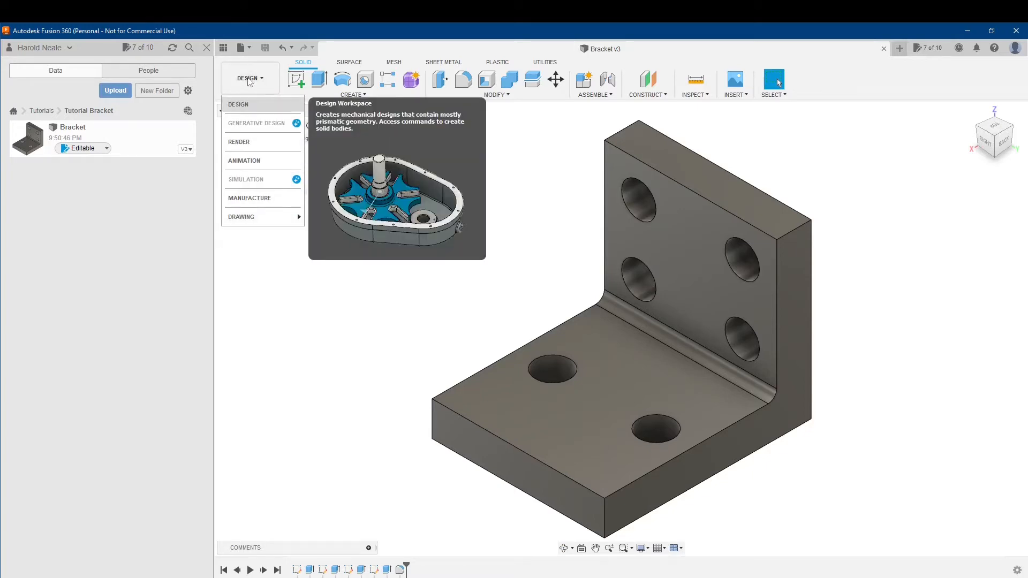
mouse_move(270, 219)
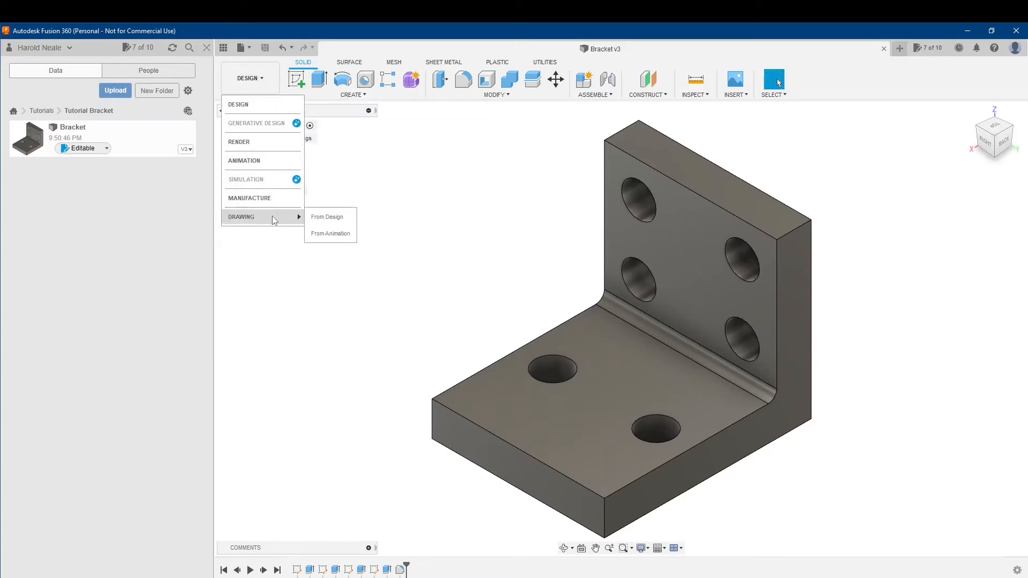
click(325, 218)
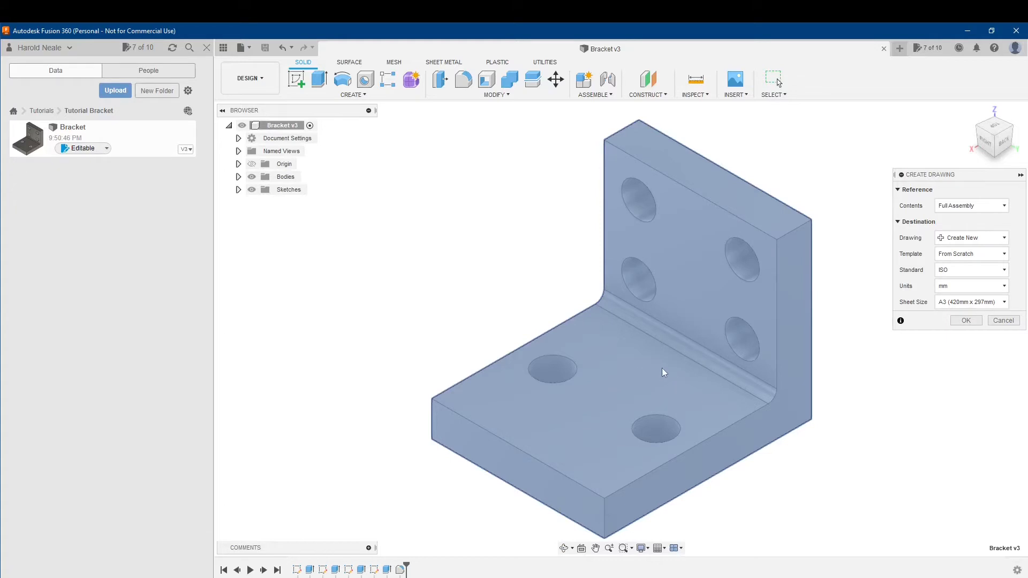
- Examine the available contents and destination drawing choices for the new drawing
click(1004, 211)
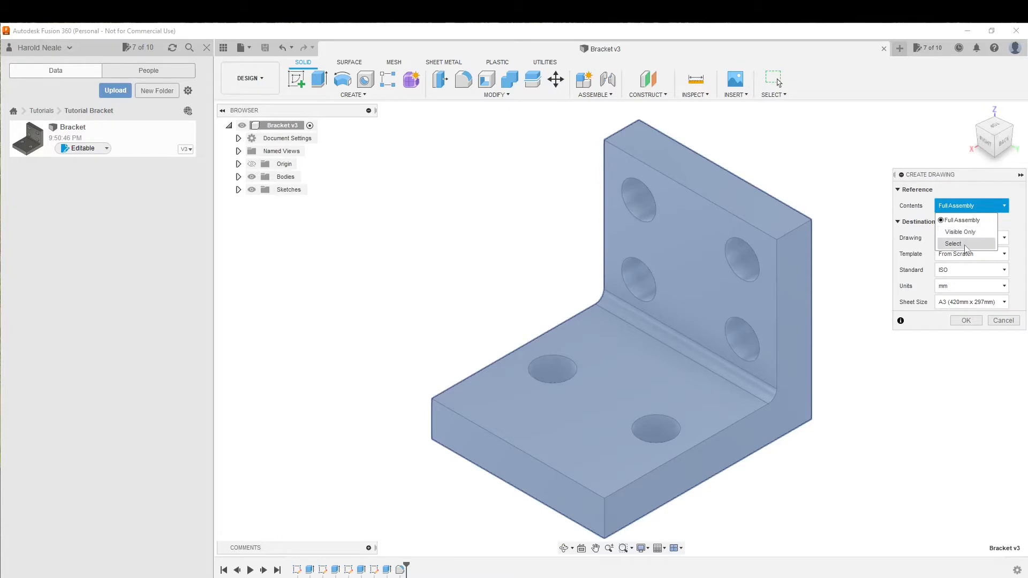
click(1018, 227)
click(993, 237)
click(1011, 211)
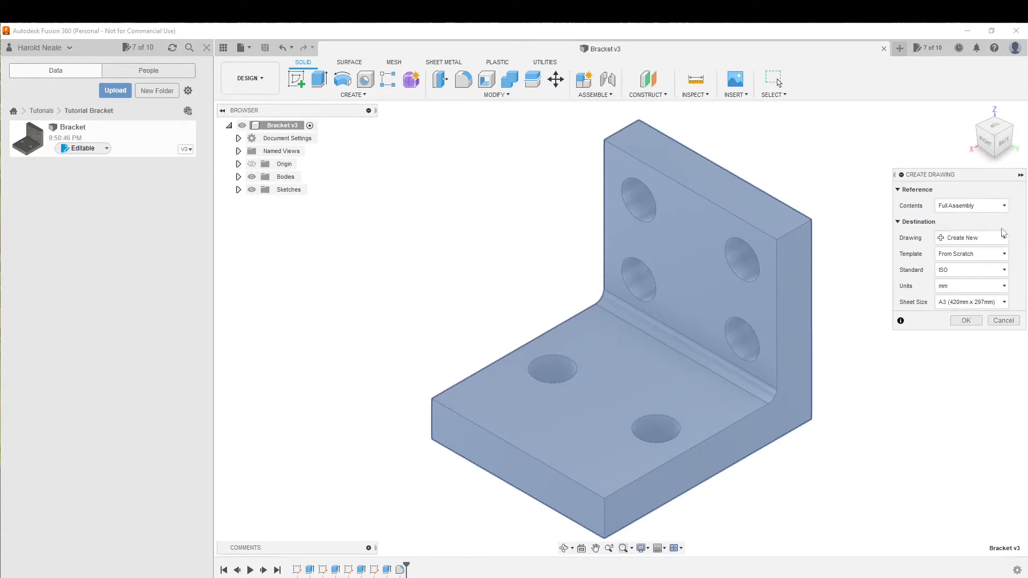
click(1000, 236)
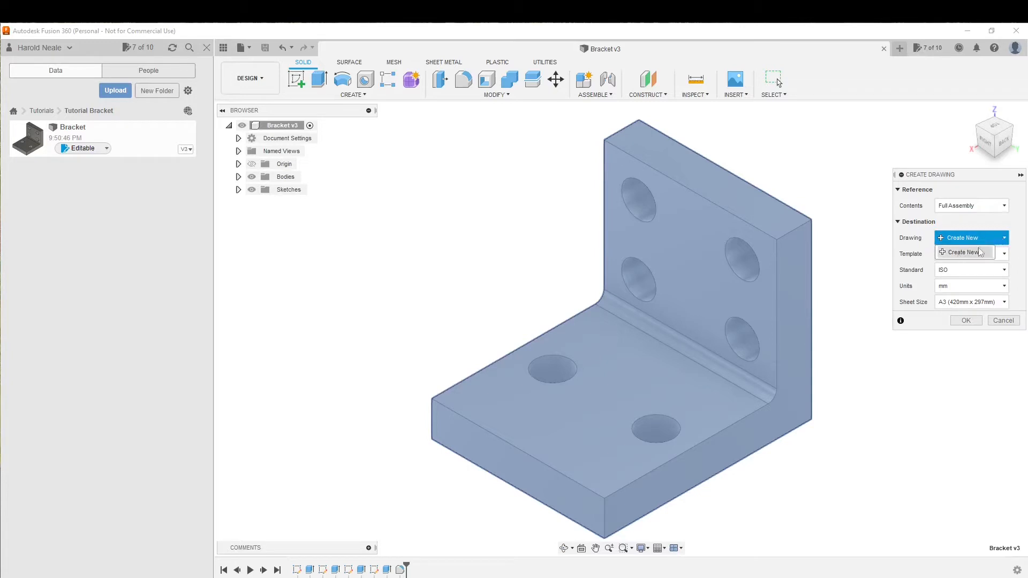
click(1010, 221)
click(1002, 236)
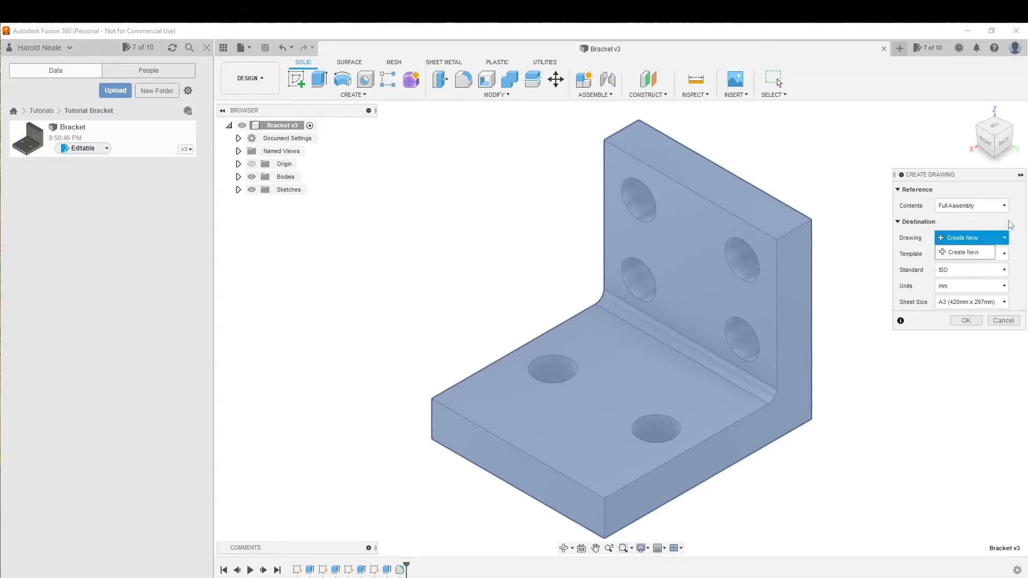
click(1015, 224)
- Set the new drawing to be built from scratch with the ASME standard
click(998, 255)
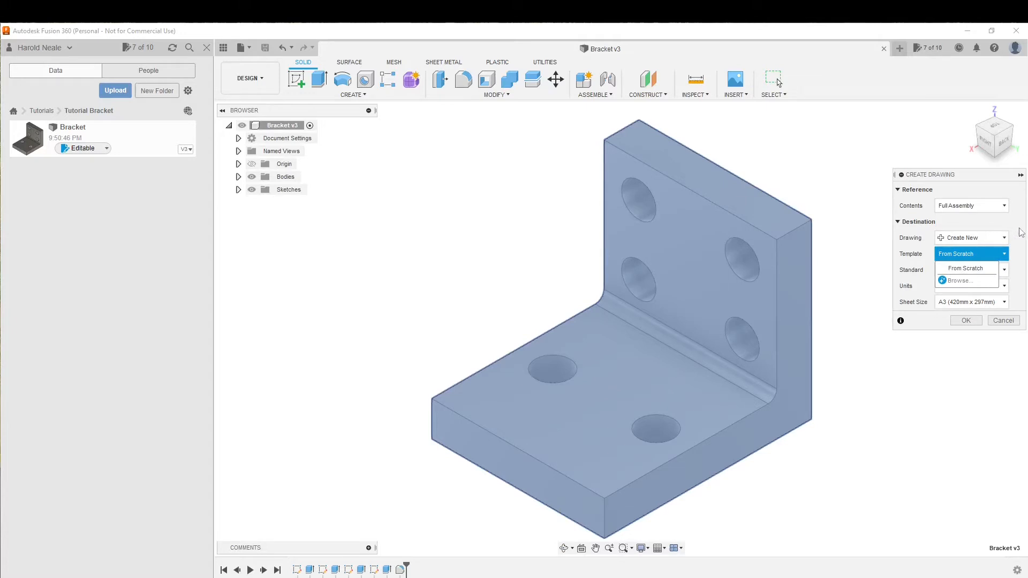
click(965, 268)
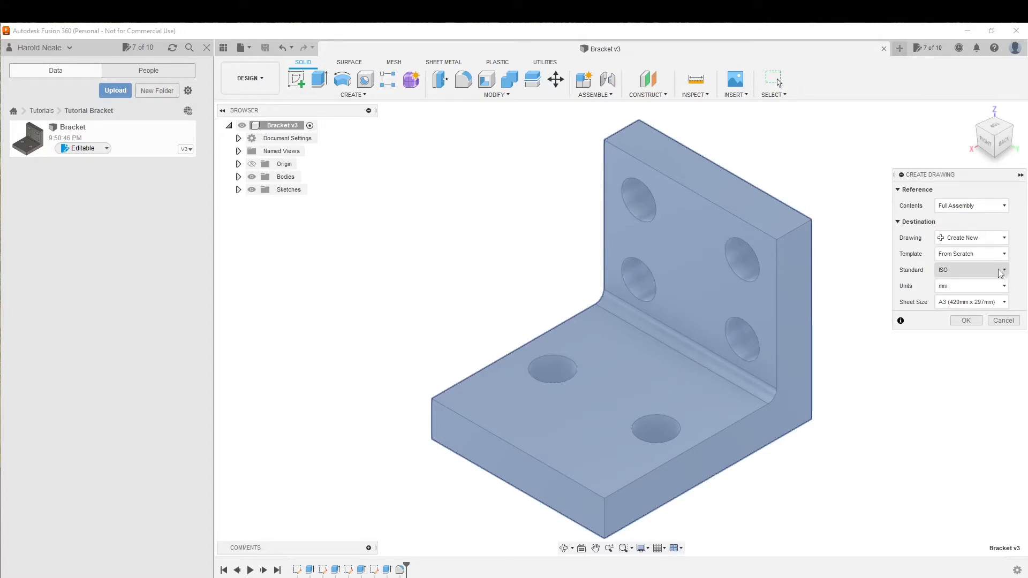
click(997, 272)
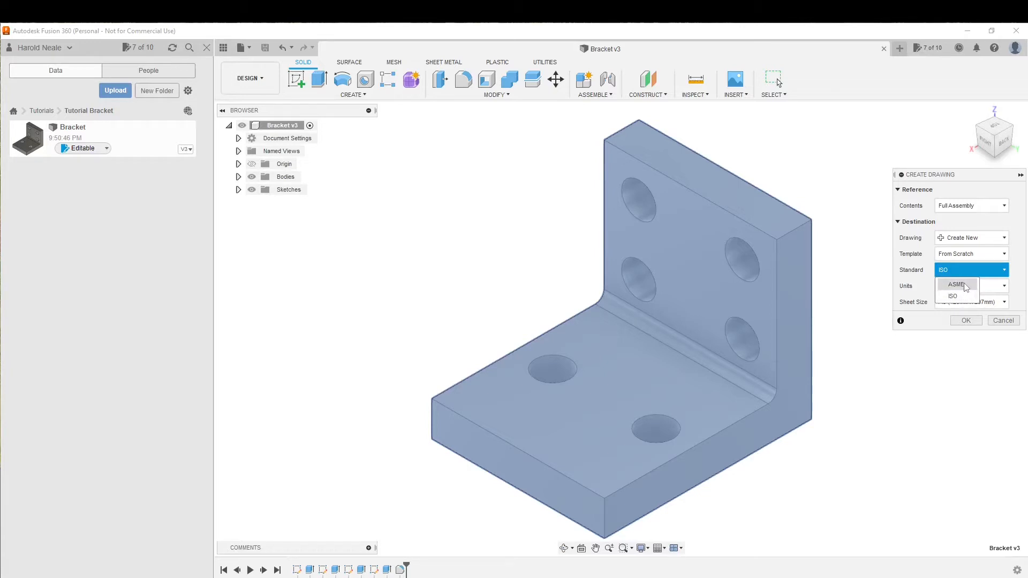
click(908, 282)
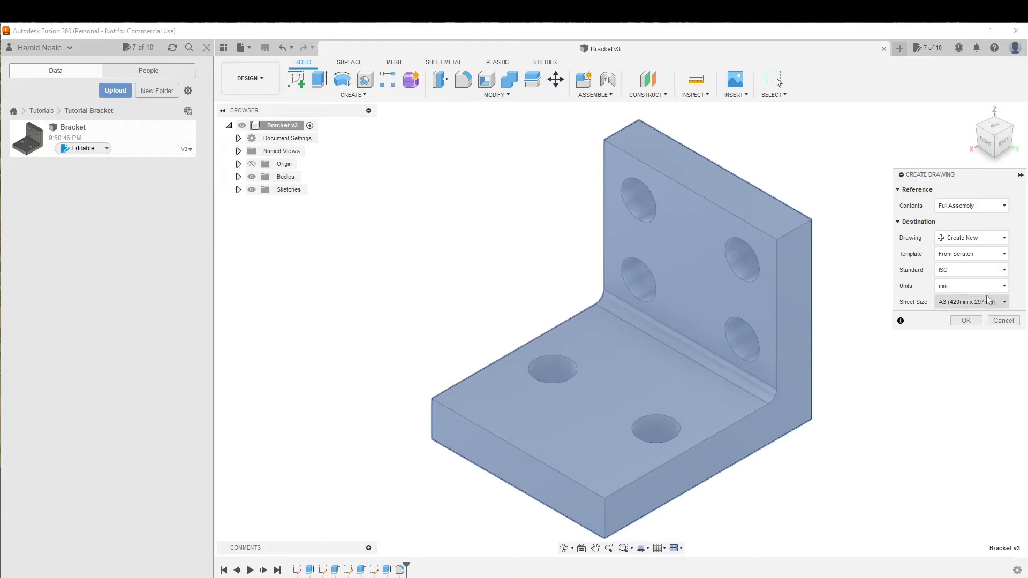
click(1003, 302)
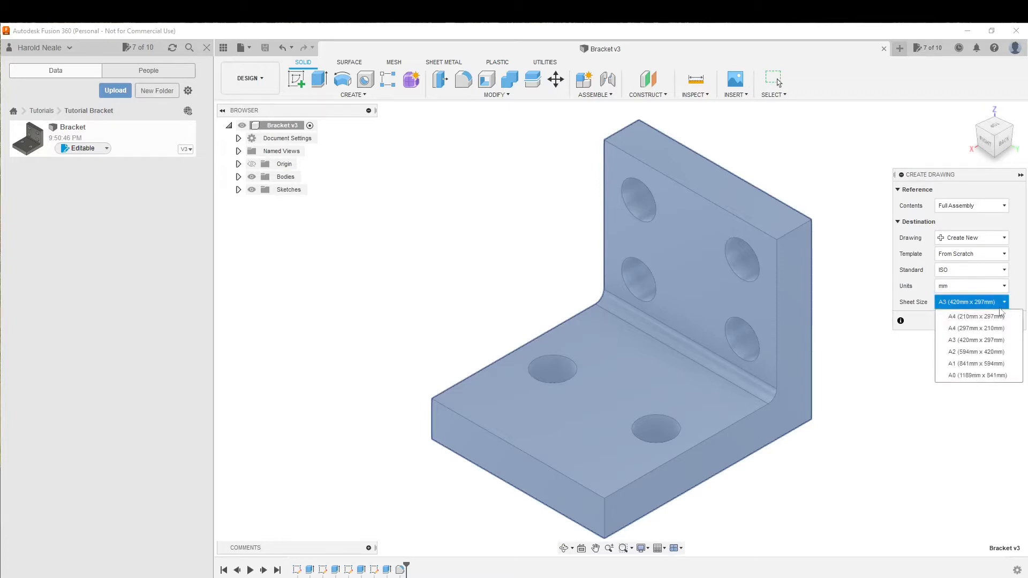
click(1018, 303)
click(993, 269)
click(957, 285)
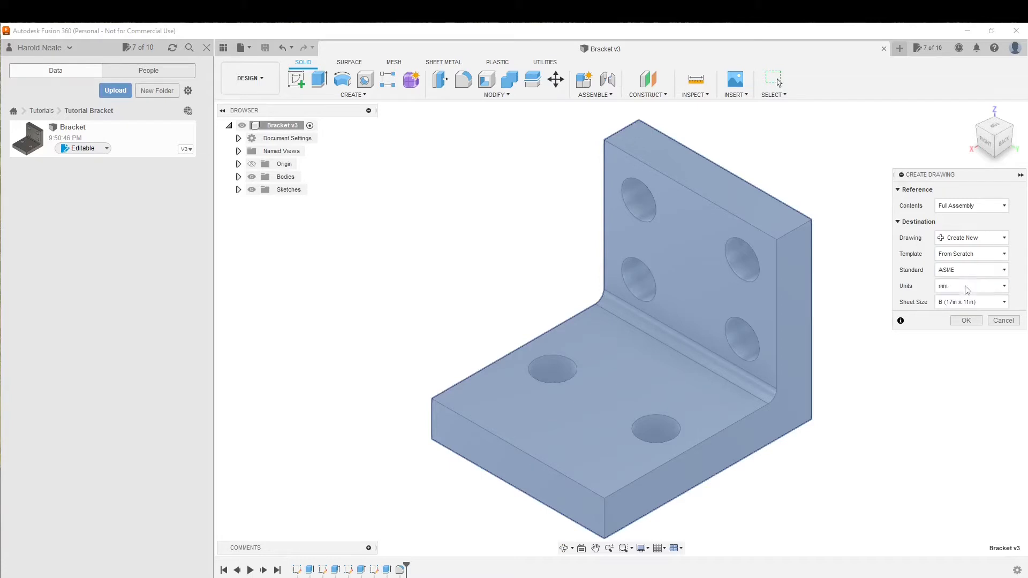
- Set the sheet size to A (8.5in x 11in), keep the units in mm, and create the drawing
click(992, 304)
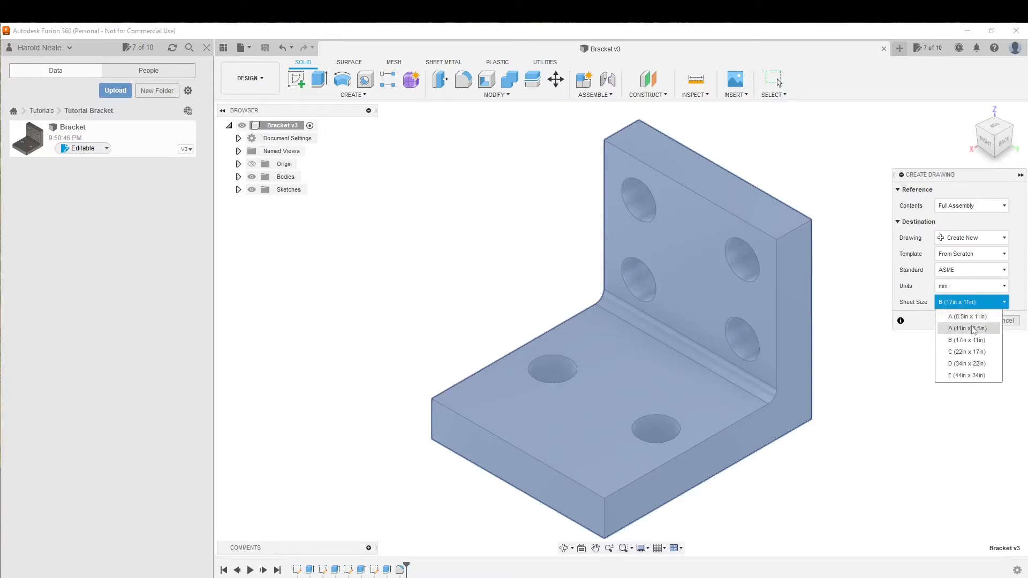
click(1010, 287)
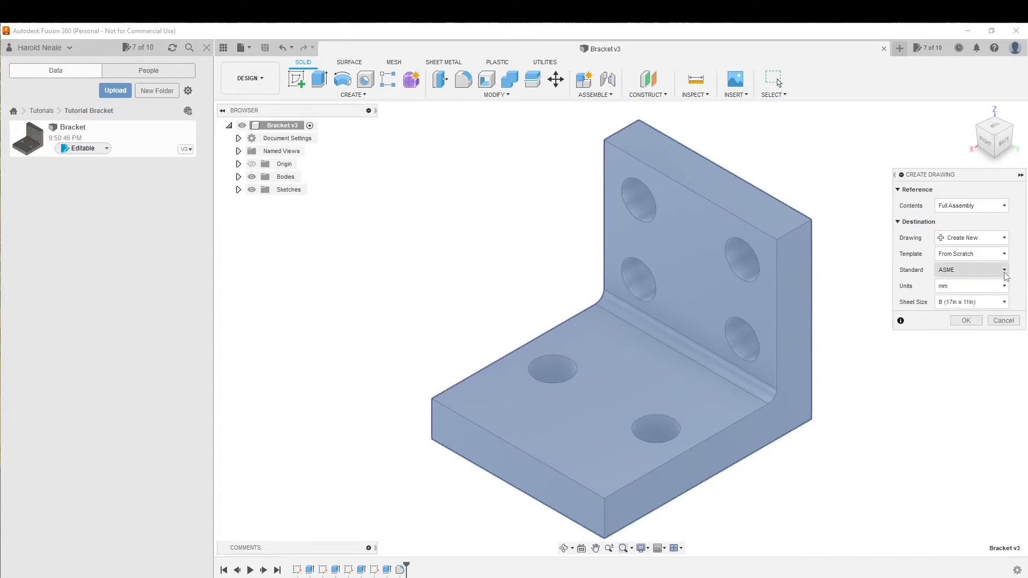
click(999, 304)
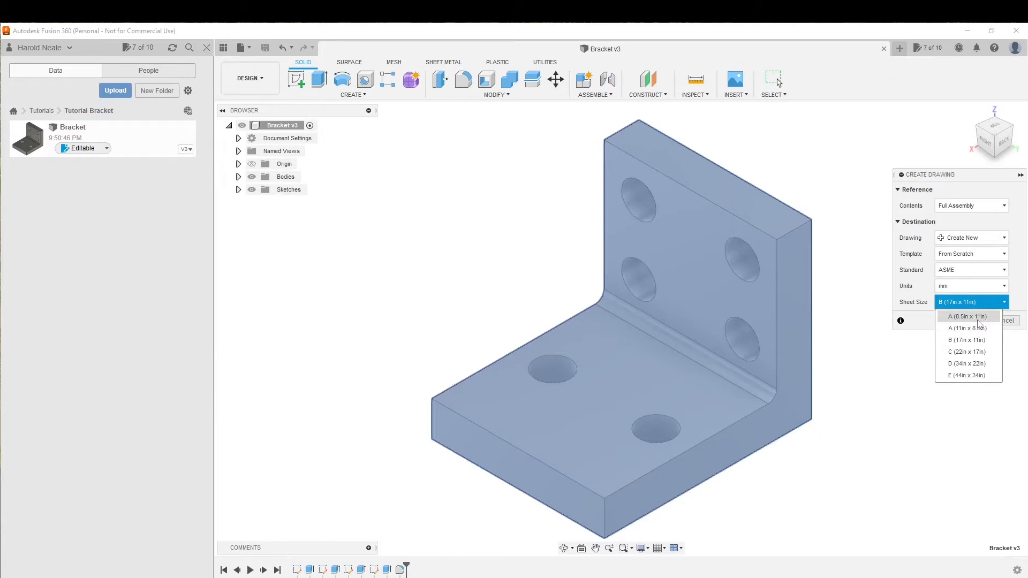
click(977, 320)
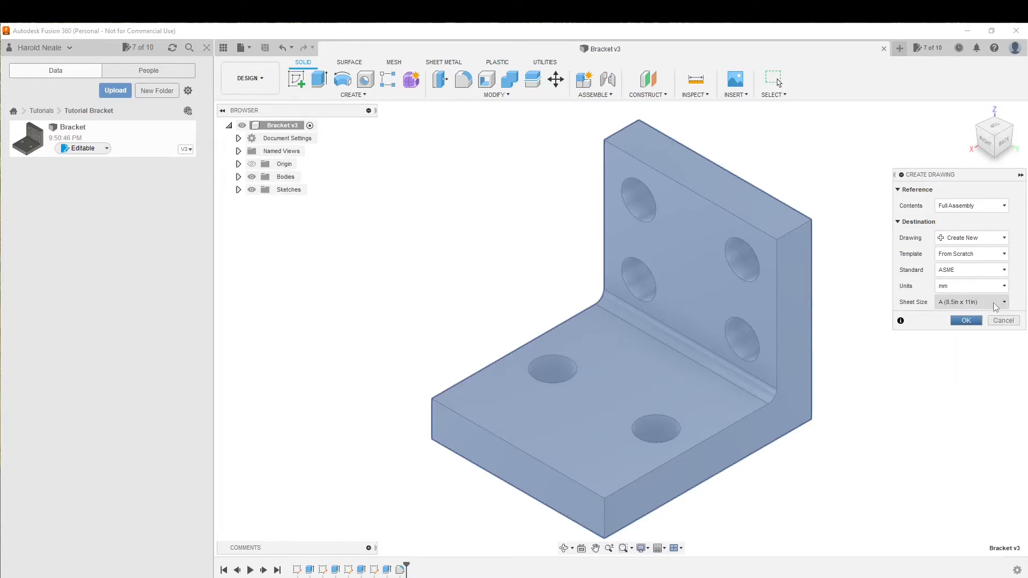
click(964, 287)
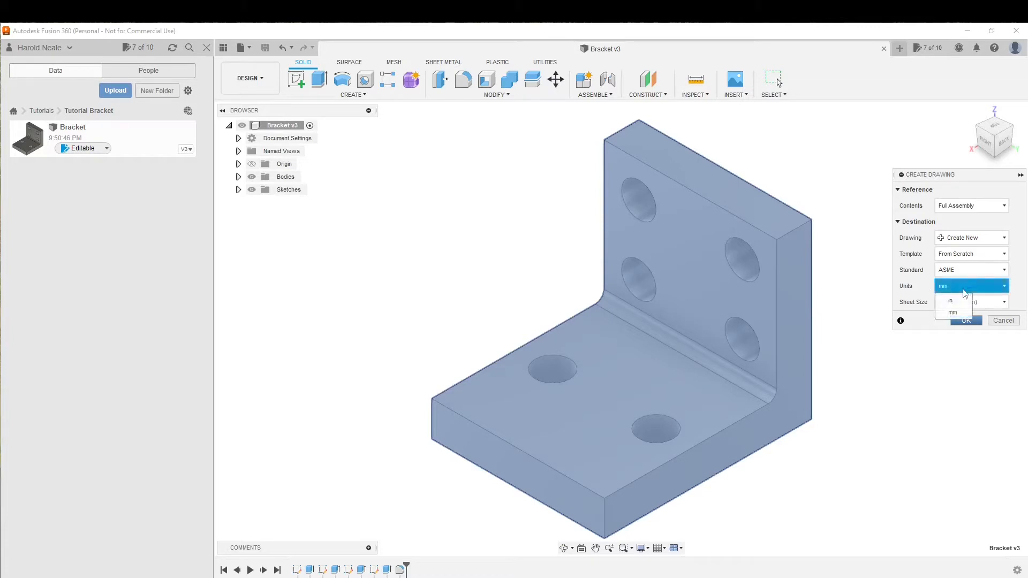
click(908, 301)
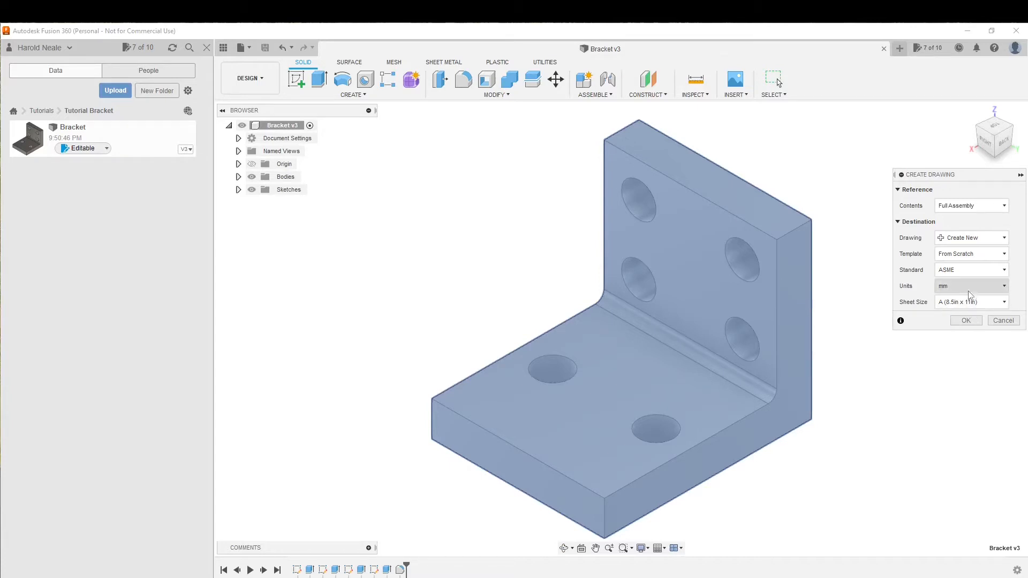
click(966, 320)
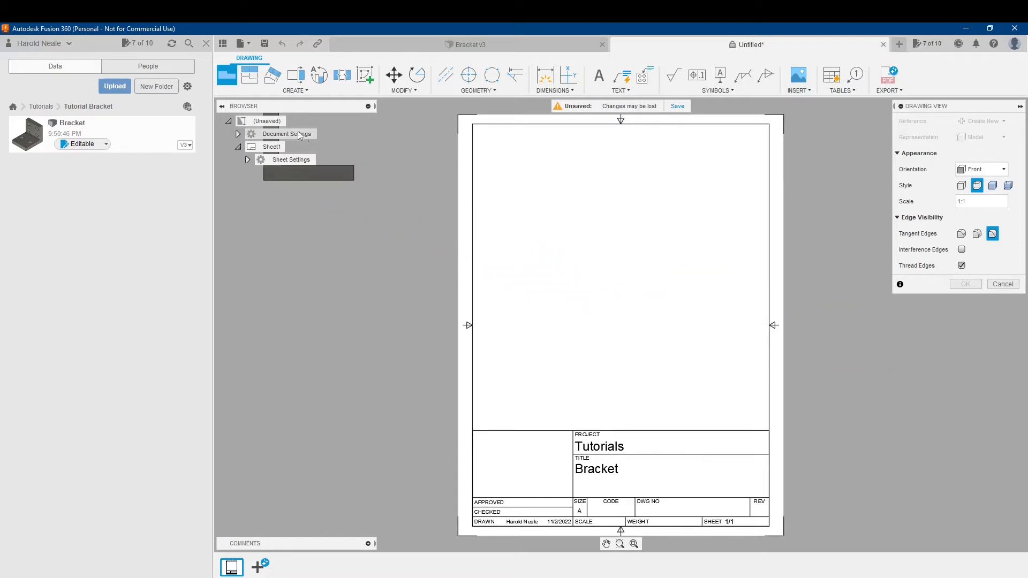
- Change the sheet size of Sheet1 to A (11in x 8.5in) in its sheet settings
click(238, 134)
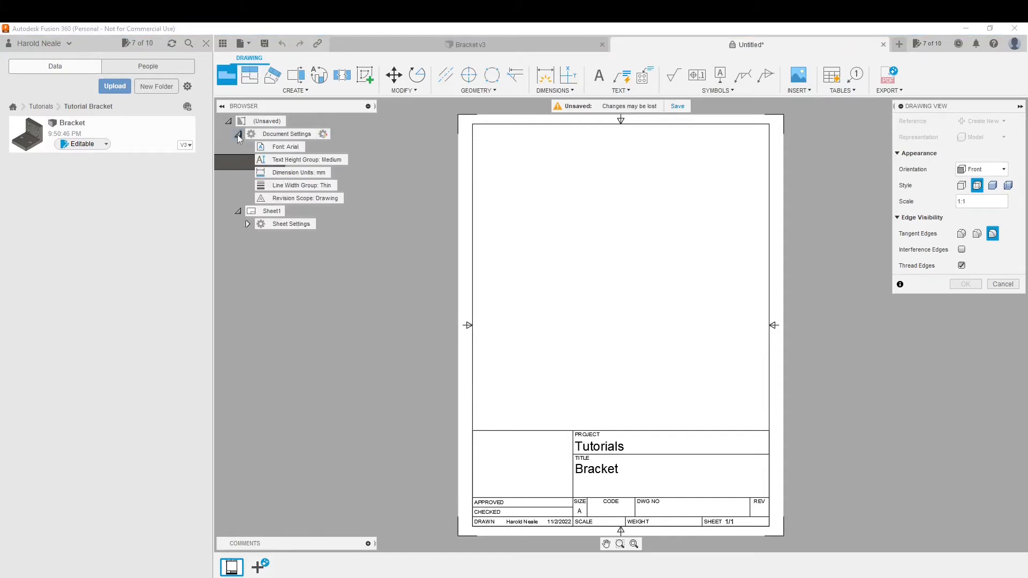
click(238, 135)
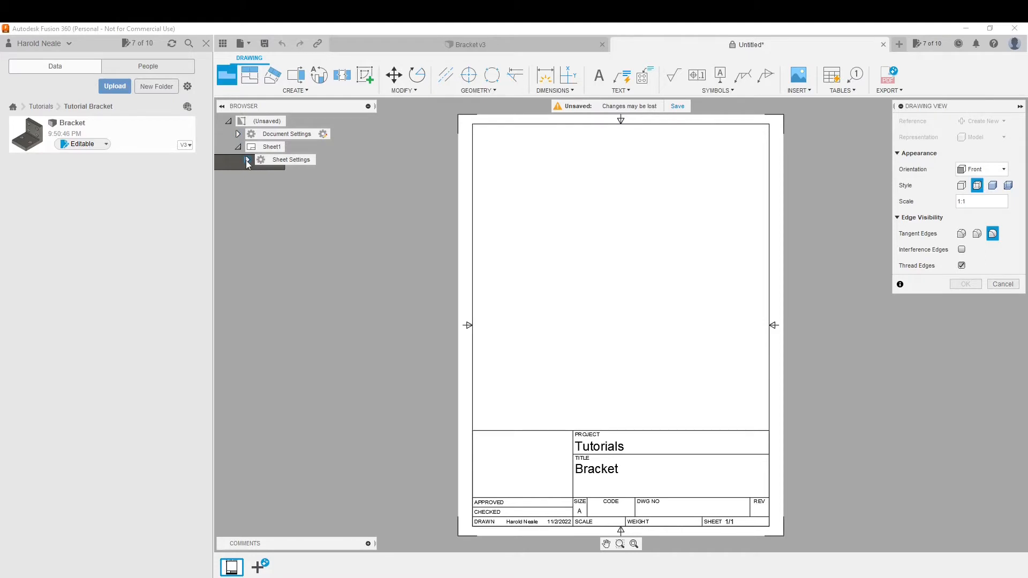
click(248, 160)
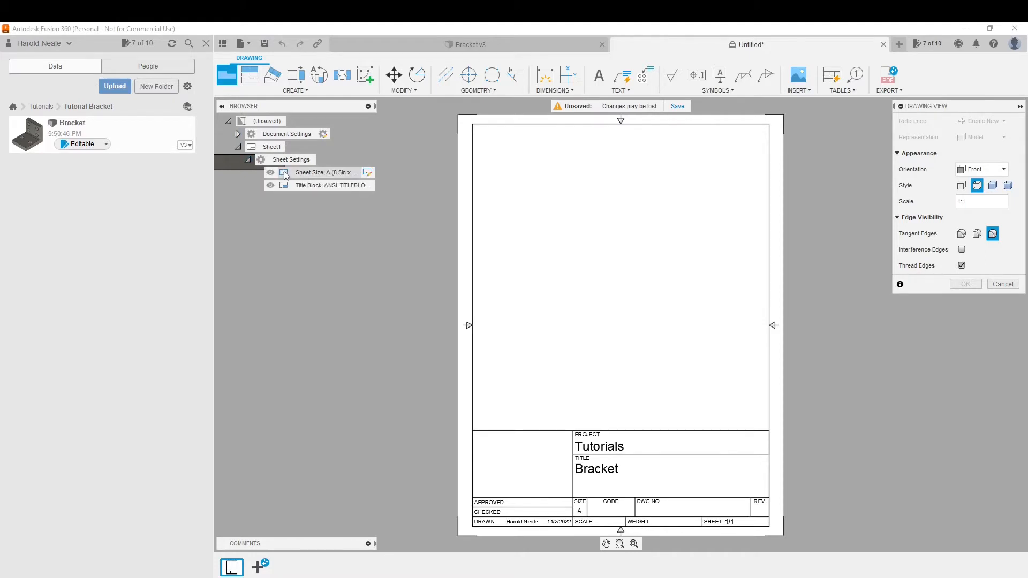
click(368, 173)
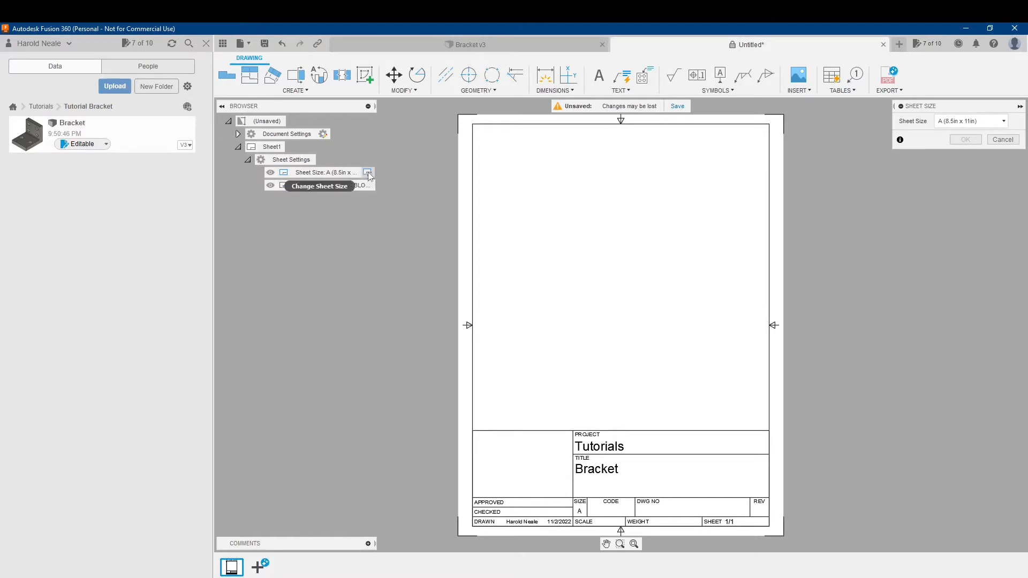
click(1005, 121)
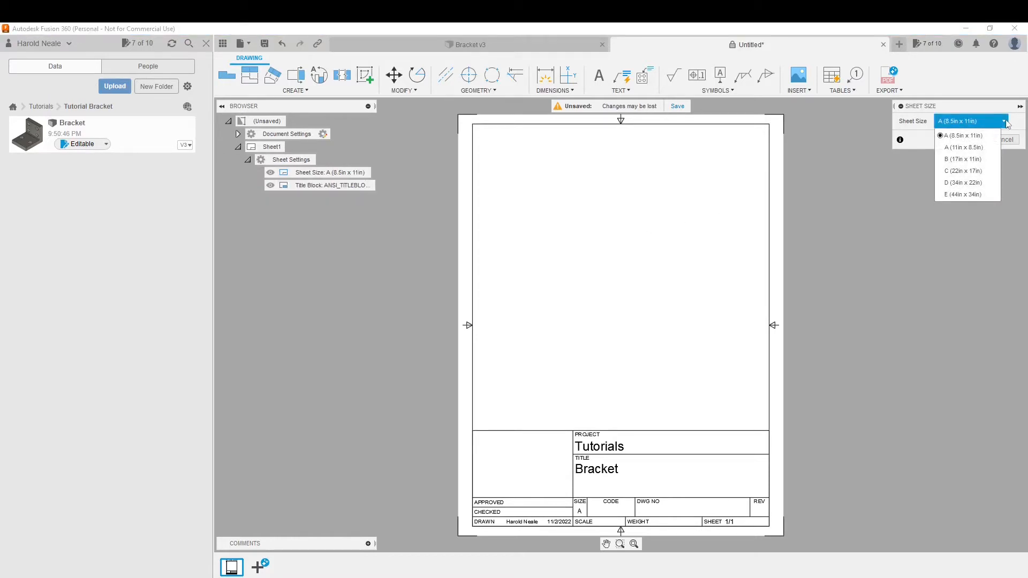
click(976, 150)
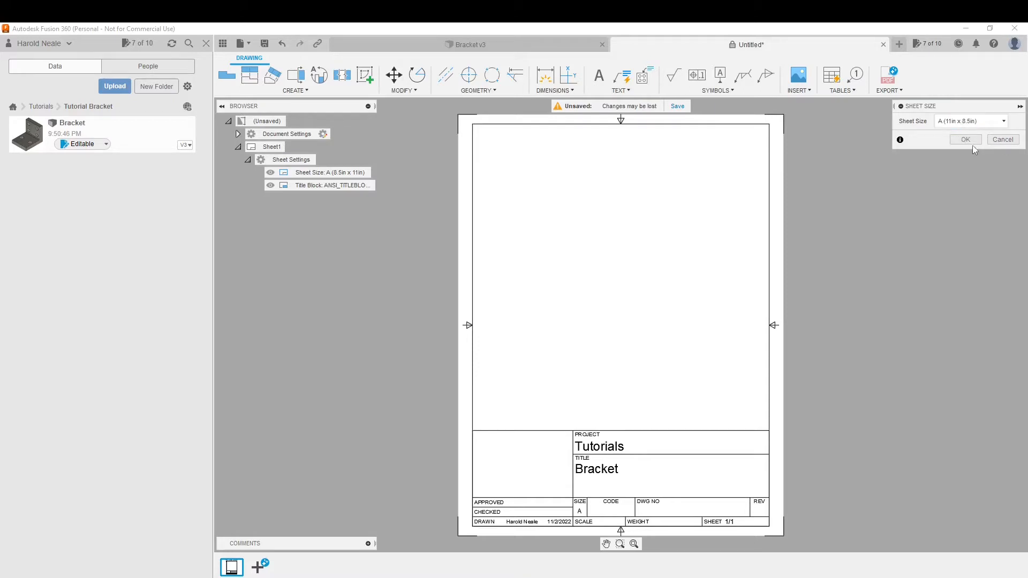
click(971, 141)
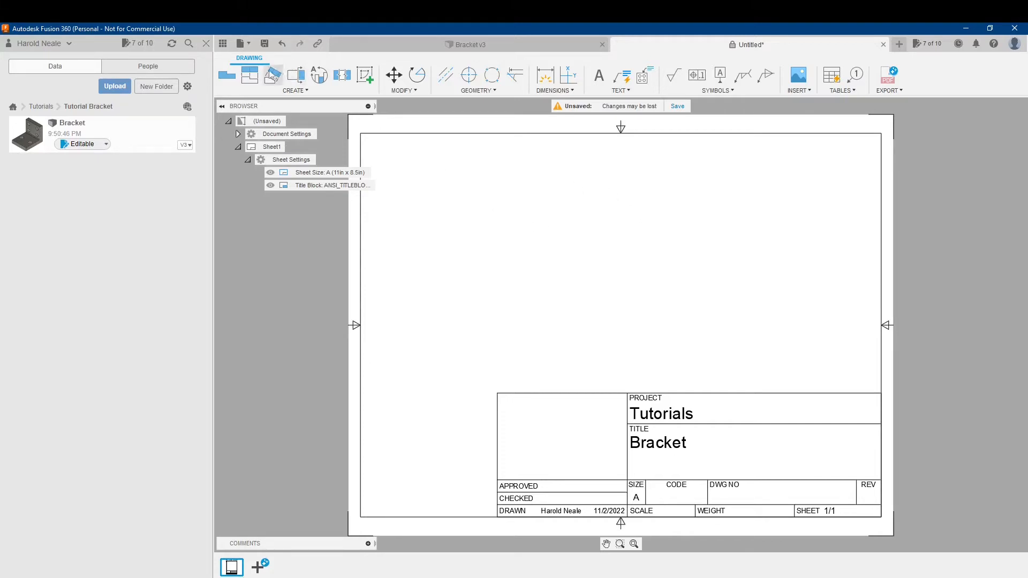
- Start a base view of the bracket and review its settings, keeping the Model representation and Front orientation
click(225, 78)
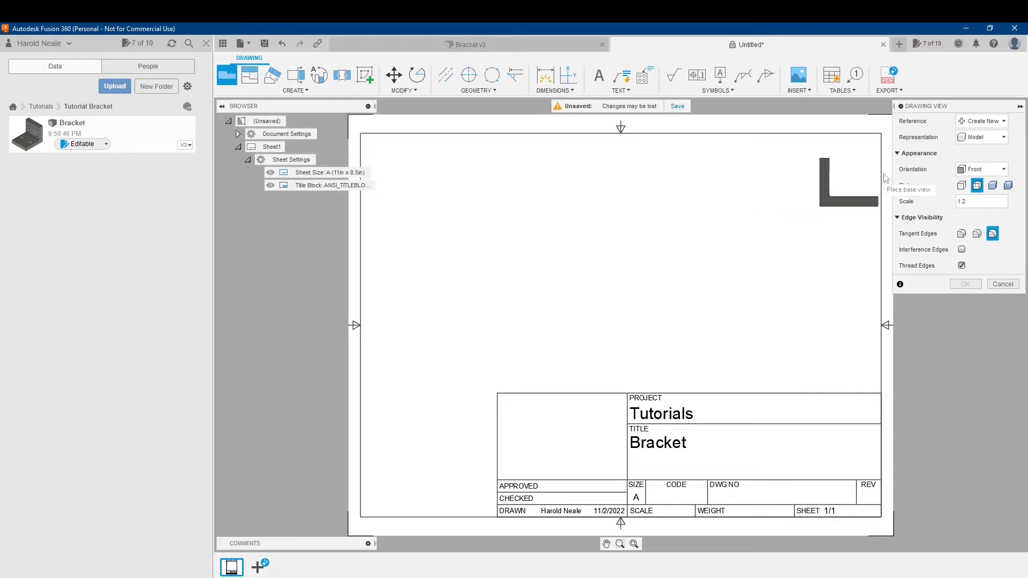
click(1004, 124)
click(1010, 122)
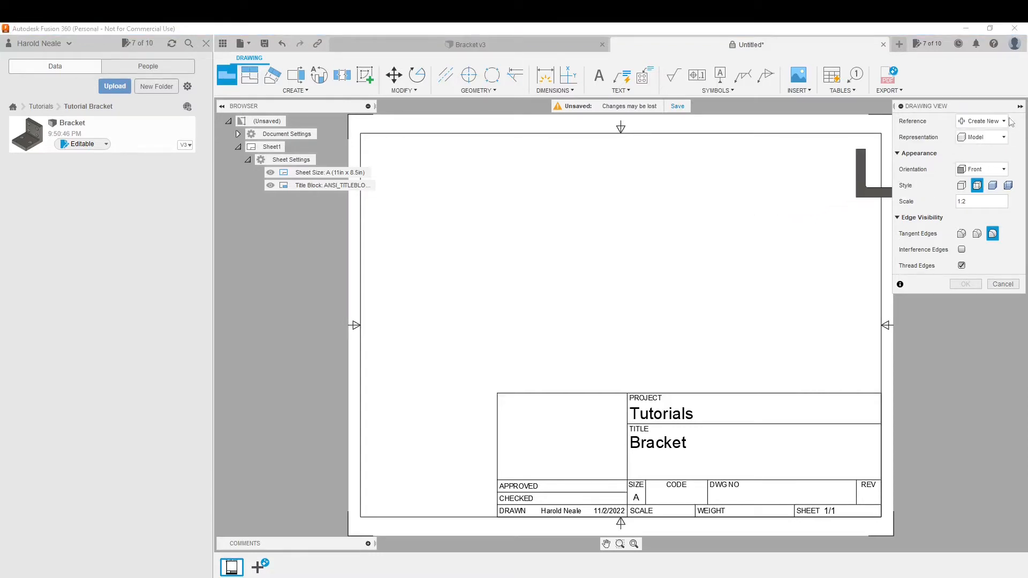
click(989, 139)
click(993, 138)
click(990, 138)
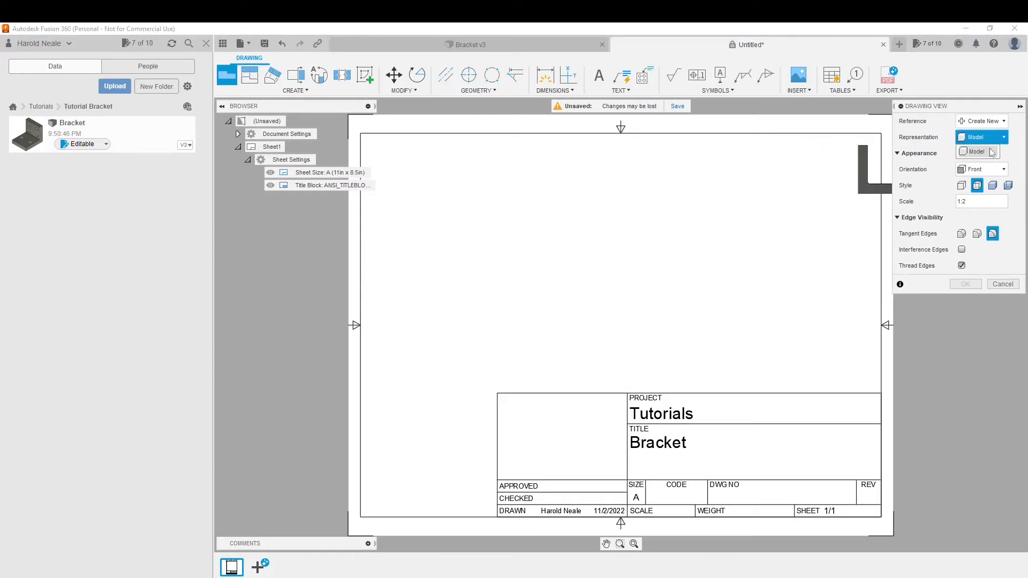
click(988, 151)
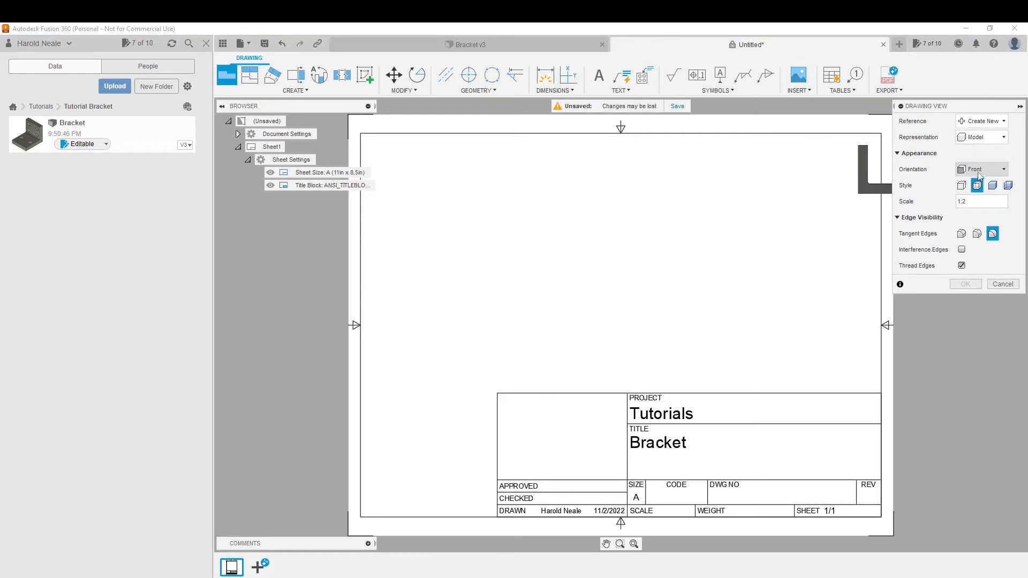
click(994, 138)
click(990, 151)
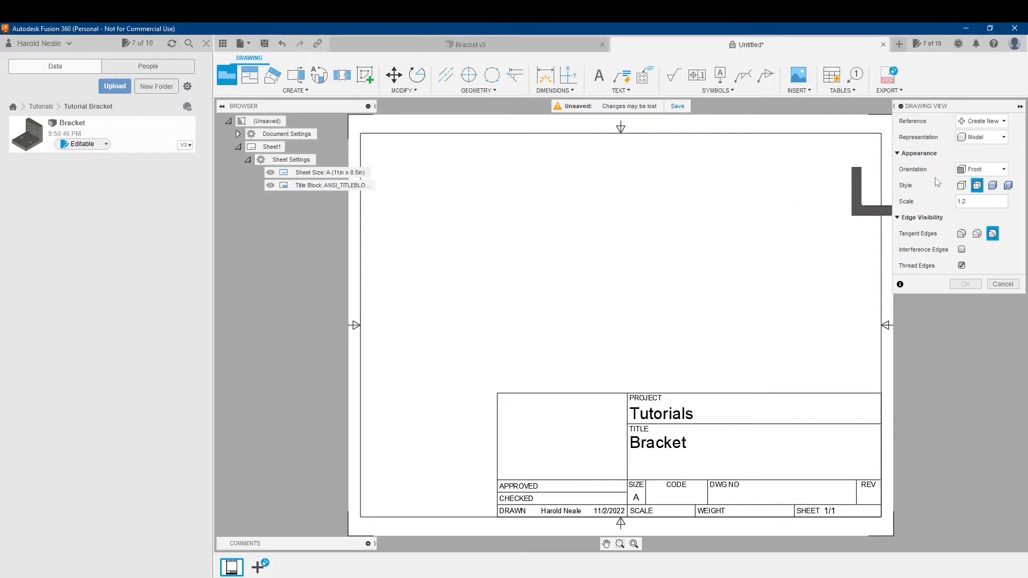
click(984, 171)
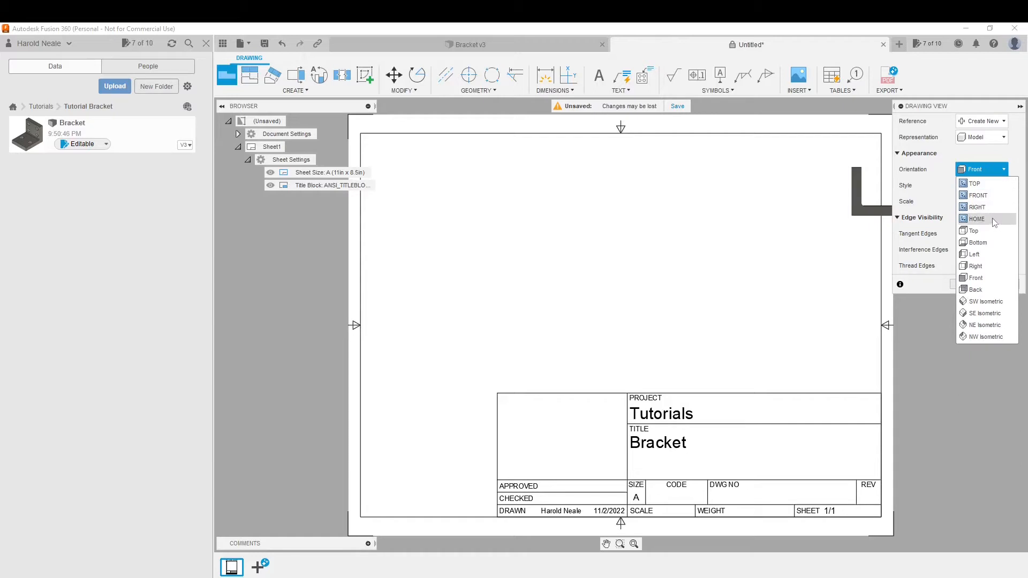
click(1010, 155)
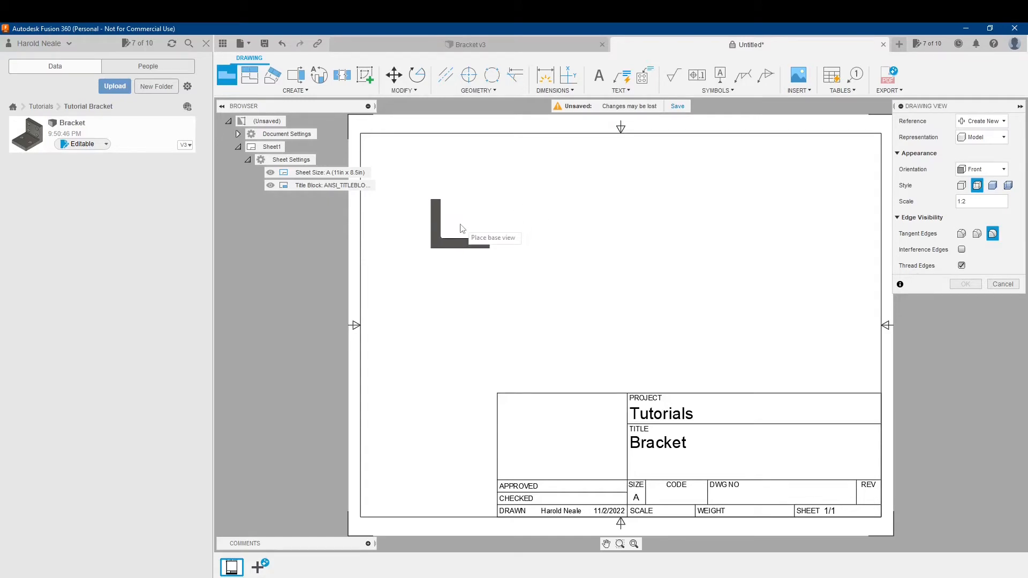
- Try a scale of 1:5 for the base view
click(988, 205)
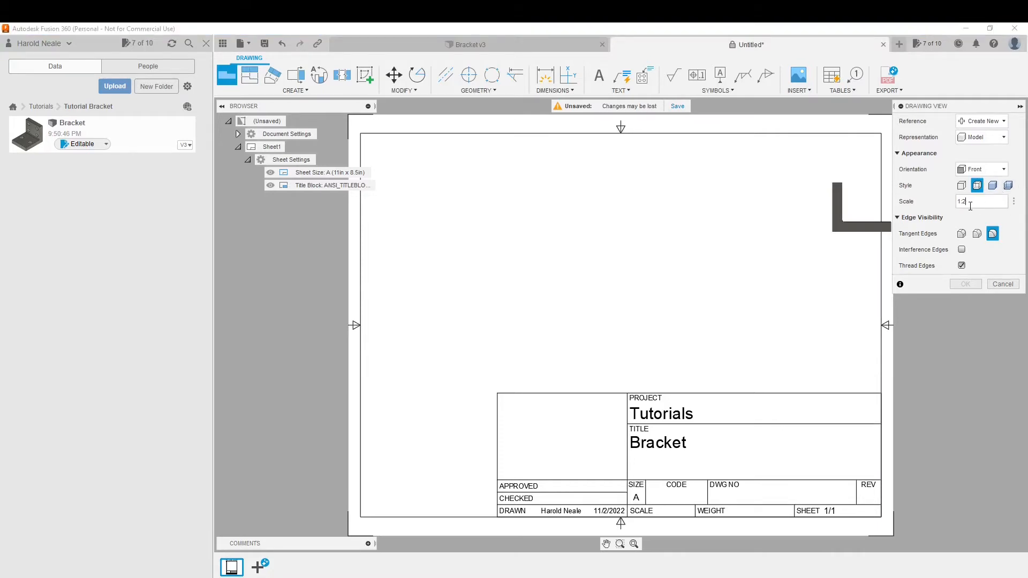
text(5)
key(Return)
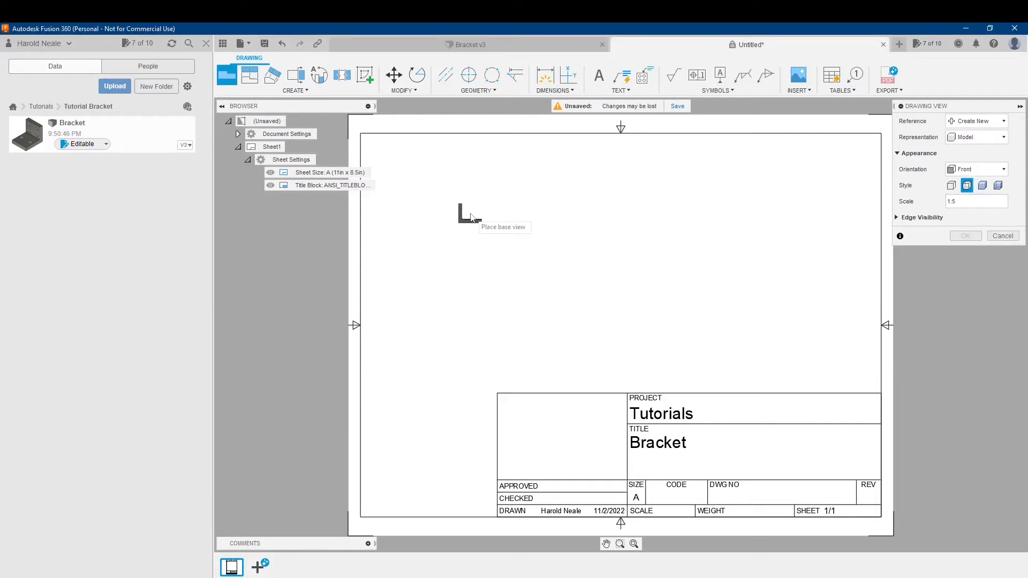
- Compare scales of 1:1 and 2:1 for the base view, and settle on 1:1
click(951, 202)
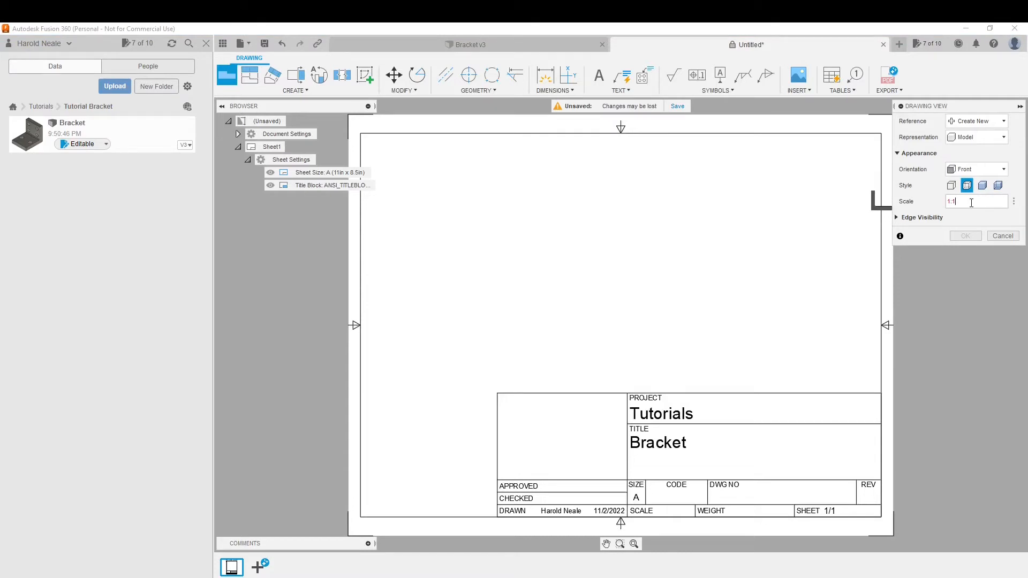
text(1:1)
key(Return)
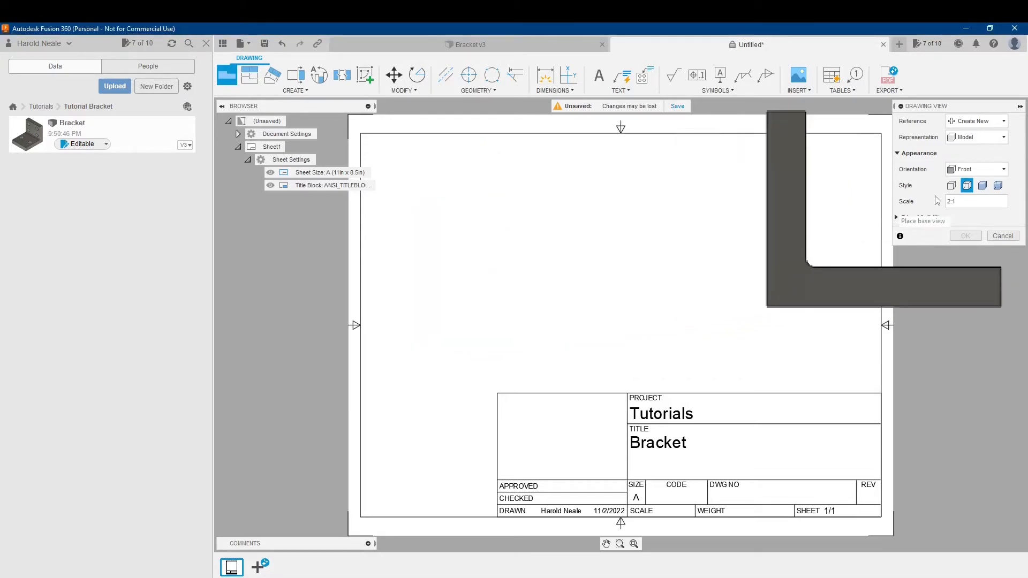
click(971, 202)
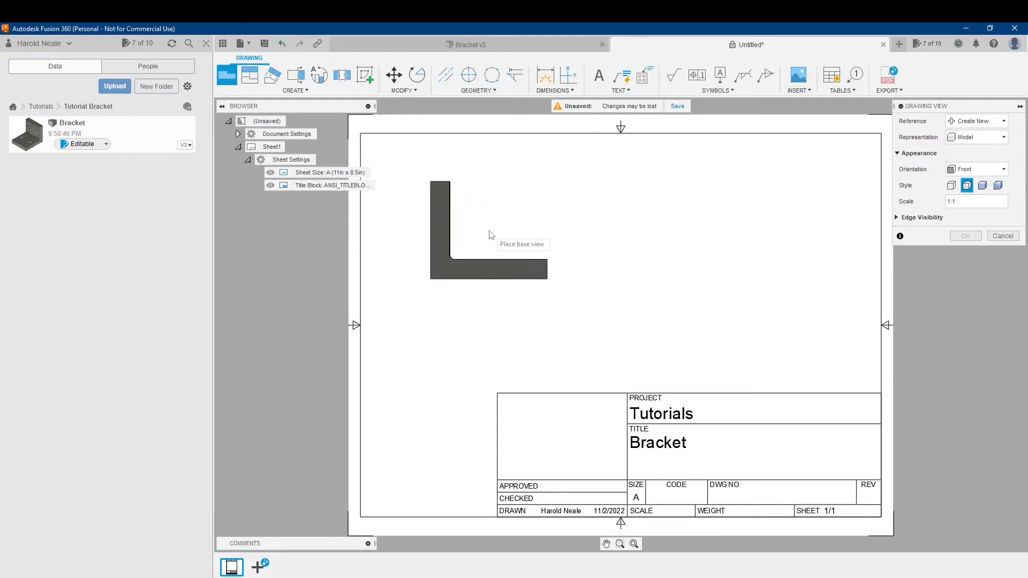
- Try the full-length tangent edges option, switch tangent edges back off, and place the front base view in the sheet's upper-left area
click(898, 218)
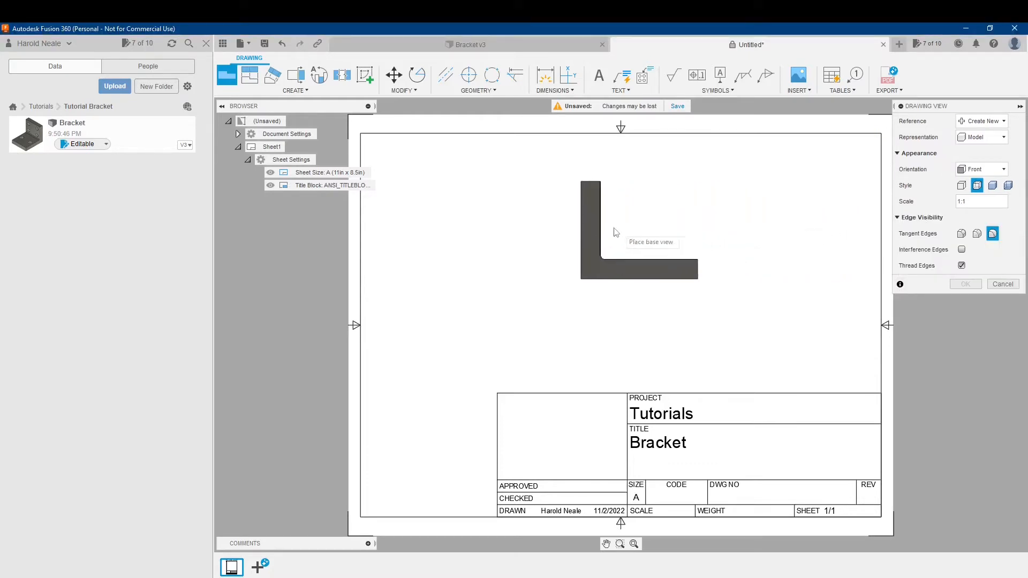
click(962, 234)
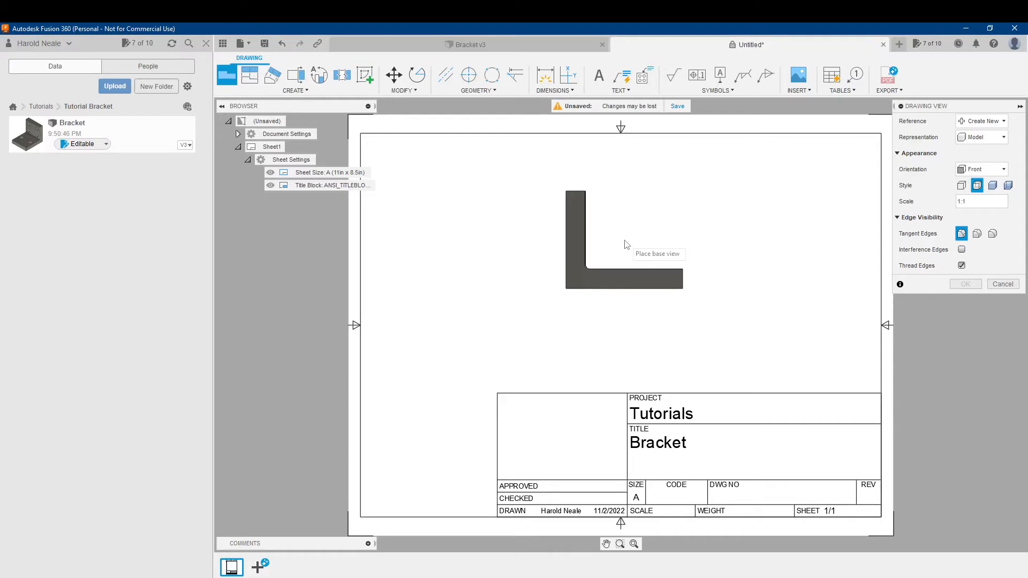
click(992, 234)
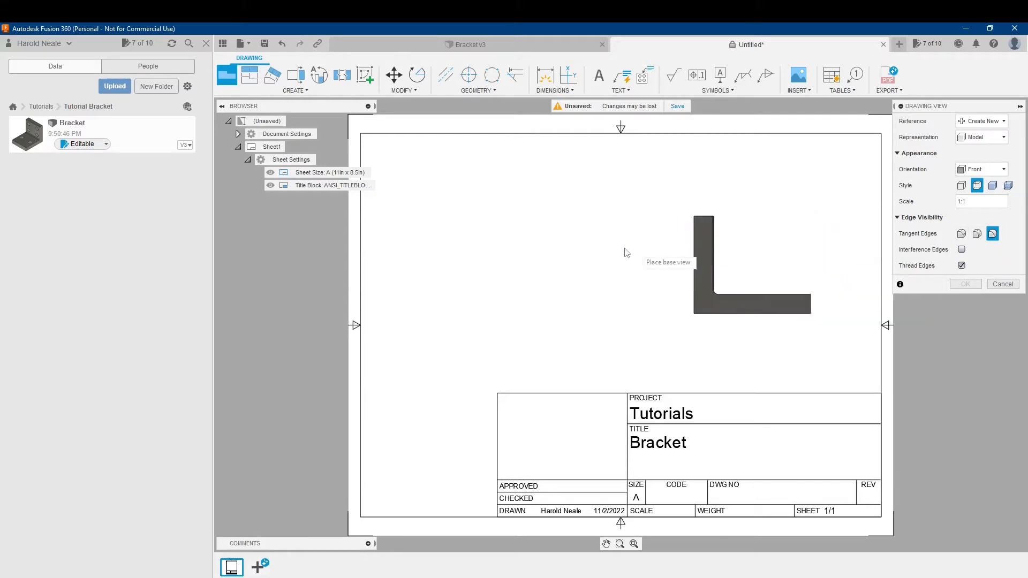
click(491, 228)
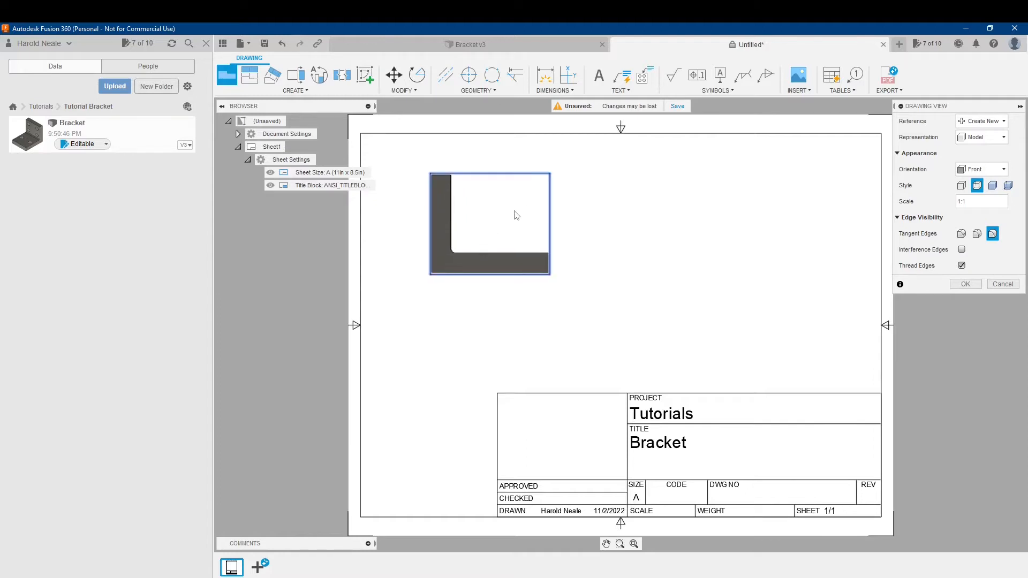
click(980, 284)
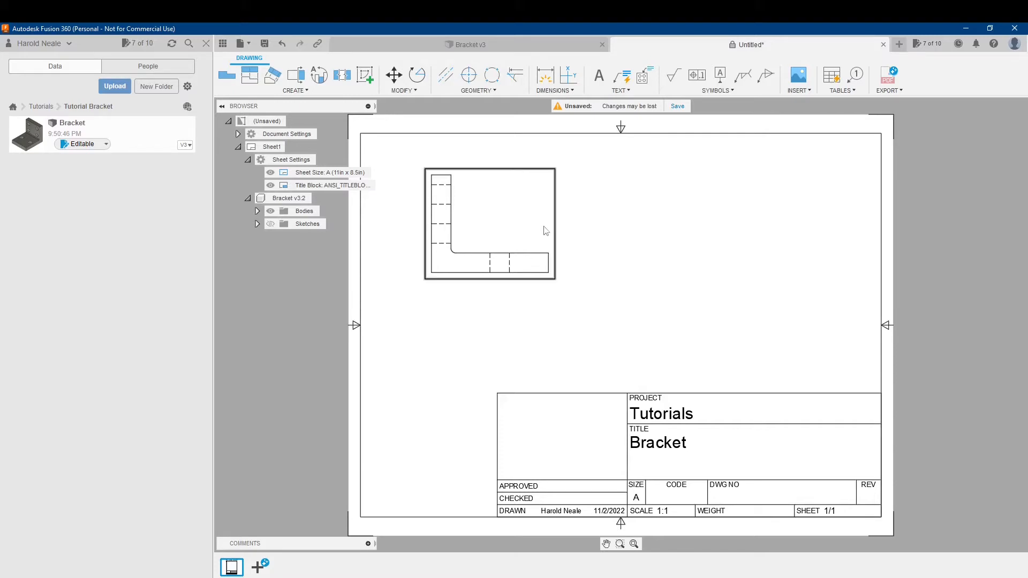
click(247, 80)
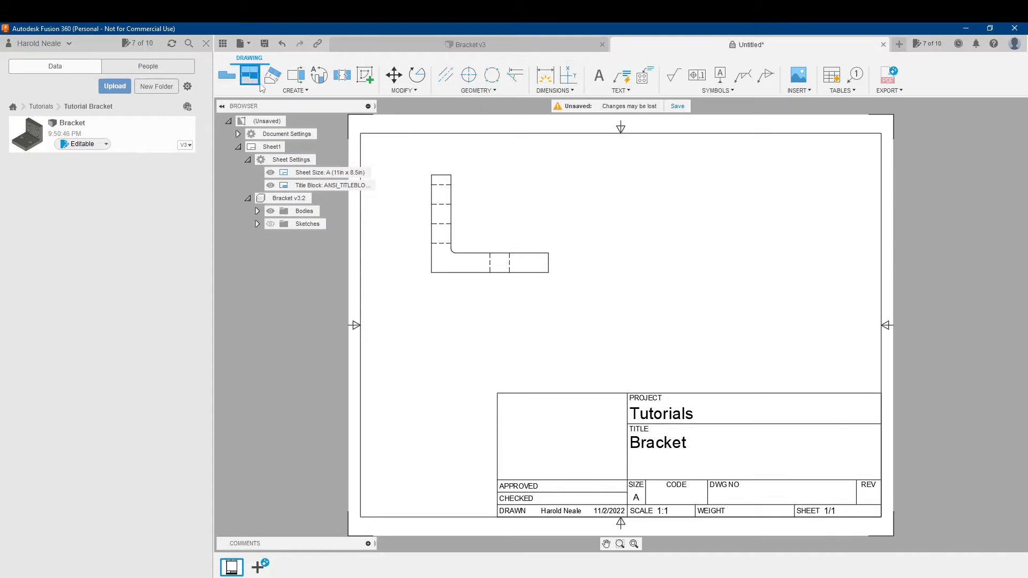
click(479, 211)
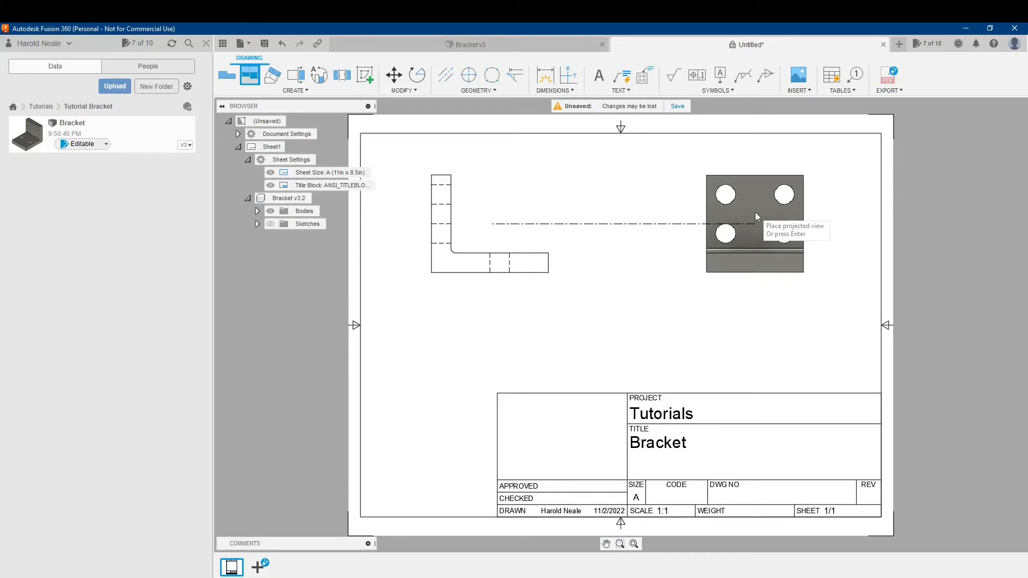
key(Escape)
- Move the front view down to the sheet's lower-left area, beside the title block
click(489, 231)
click(400, 76)
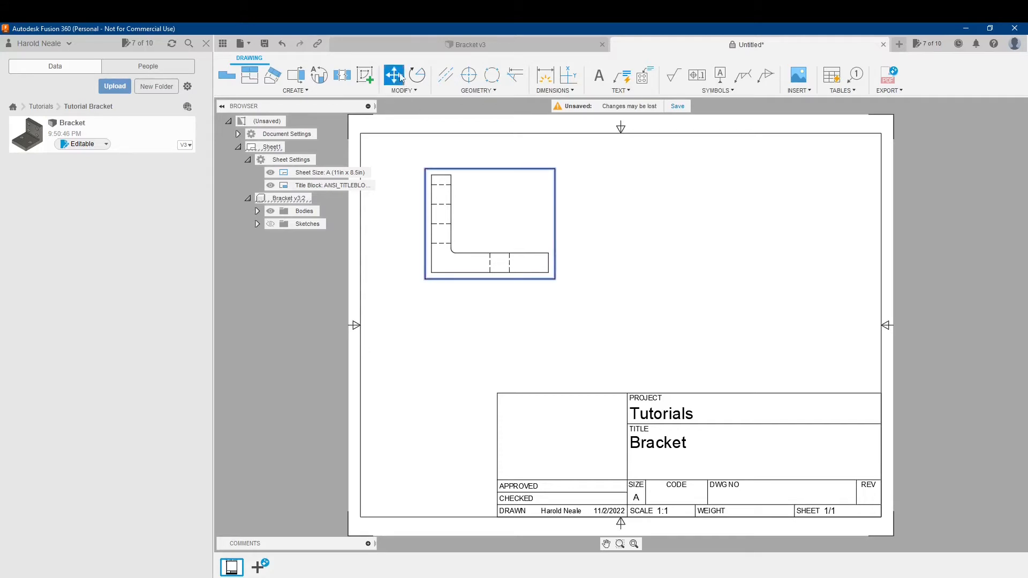
click(483, 215)
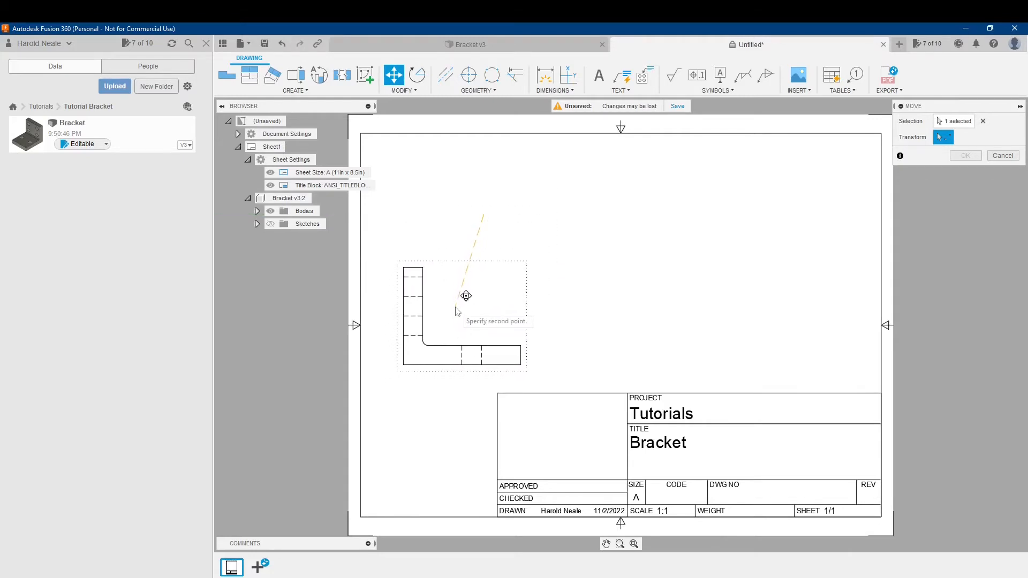
click(455, 321)
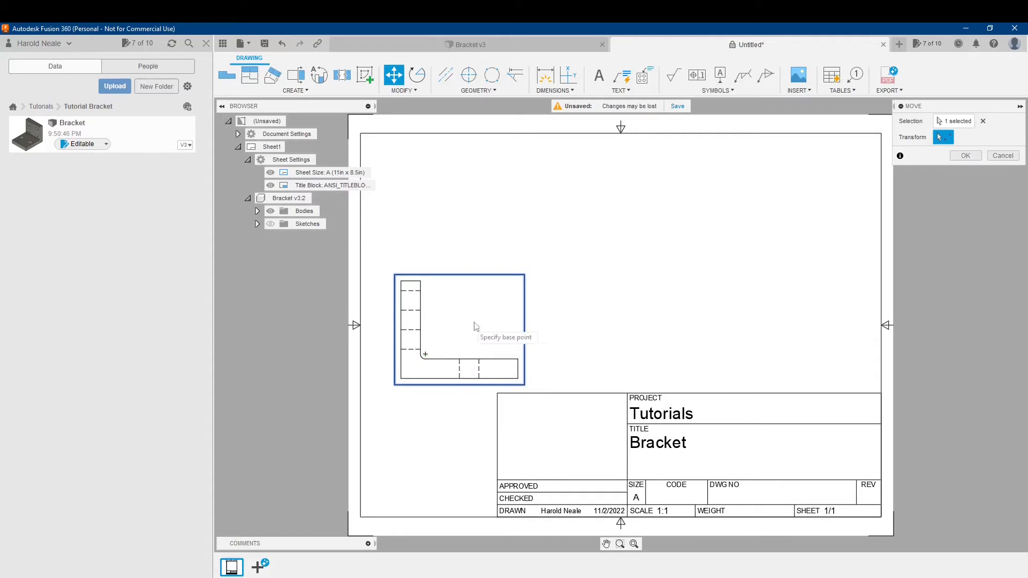
click(965, 156)
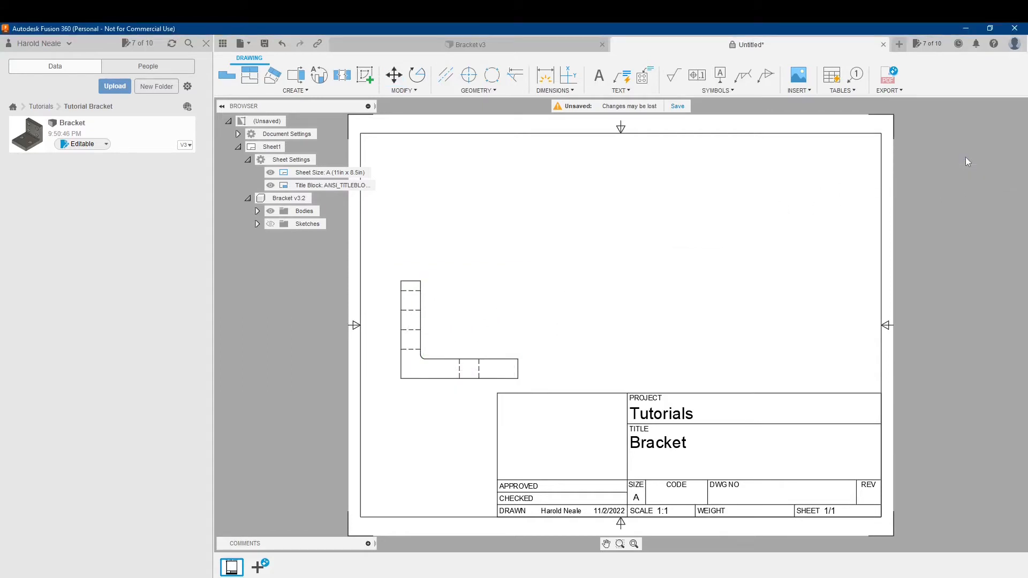
- Project a right side view, a top view and an upper-right isometric view from the front view
click(250, 75)
click(469, 327)
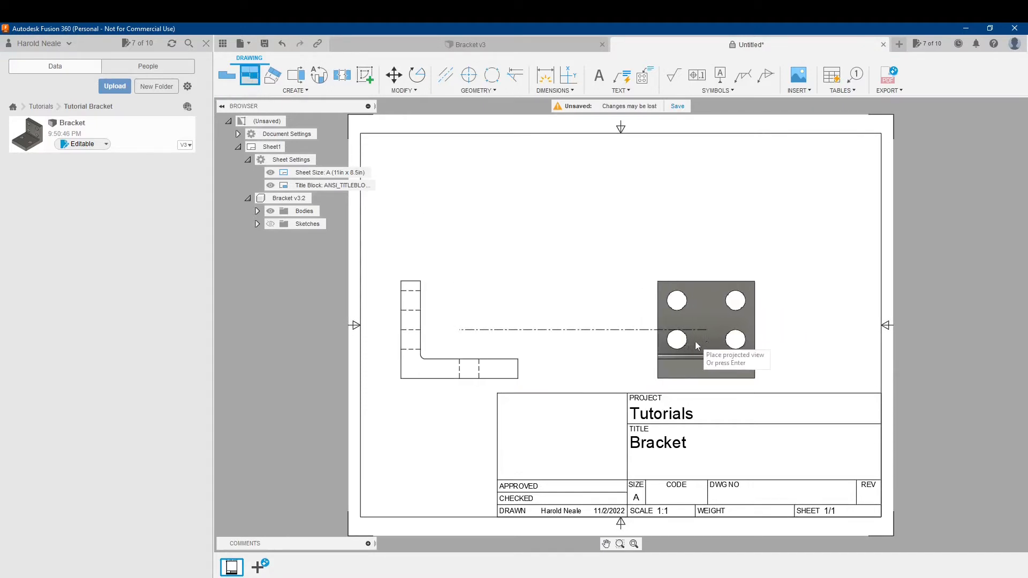
click(776, 333)
click(407, 194)
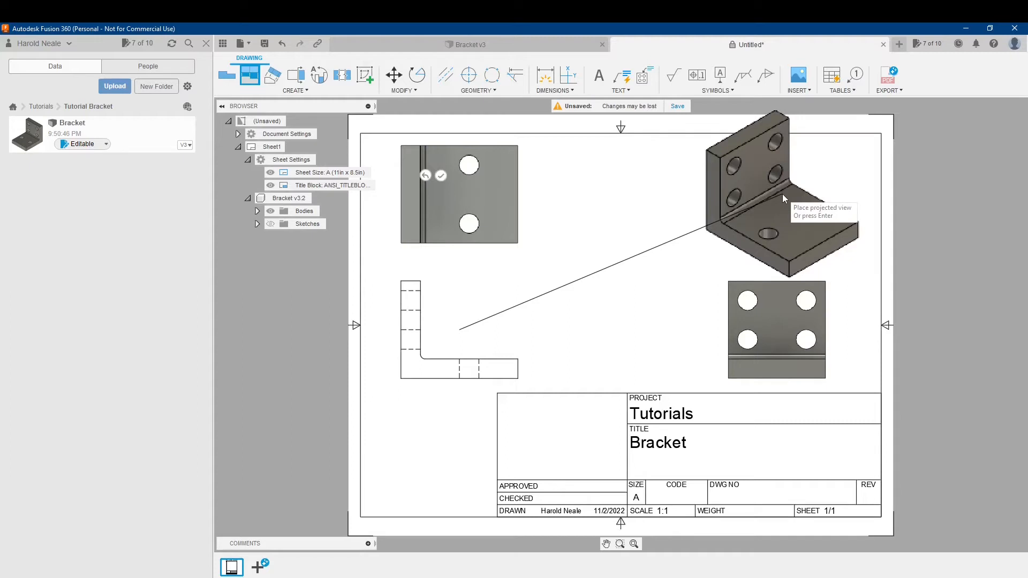
click(782, 194)
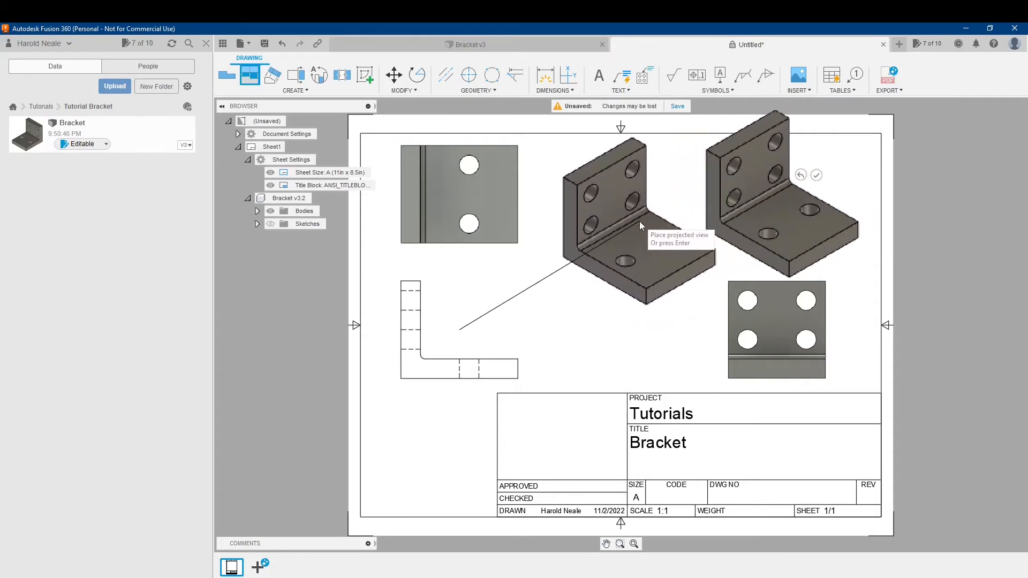
key(Return)
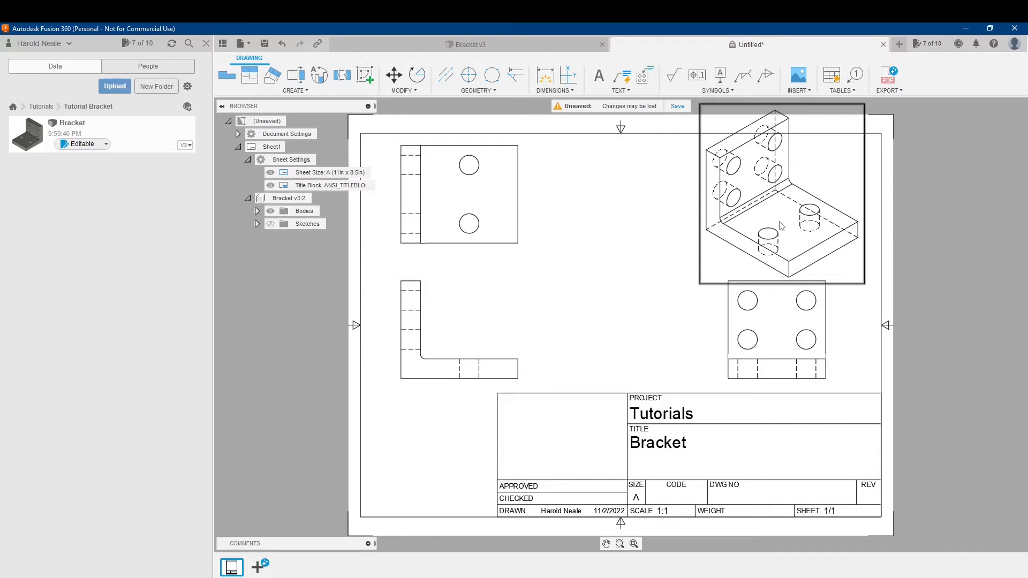
- Set the scale of the front base view to 1:2
click(474, 337)
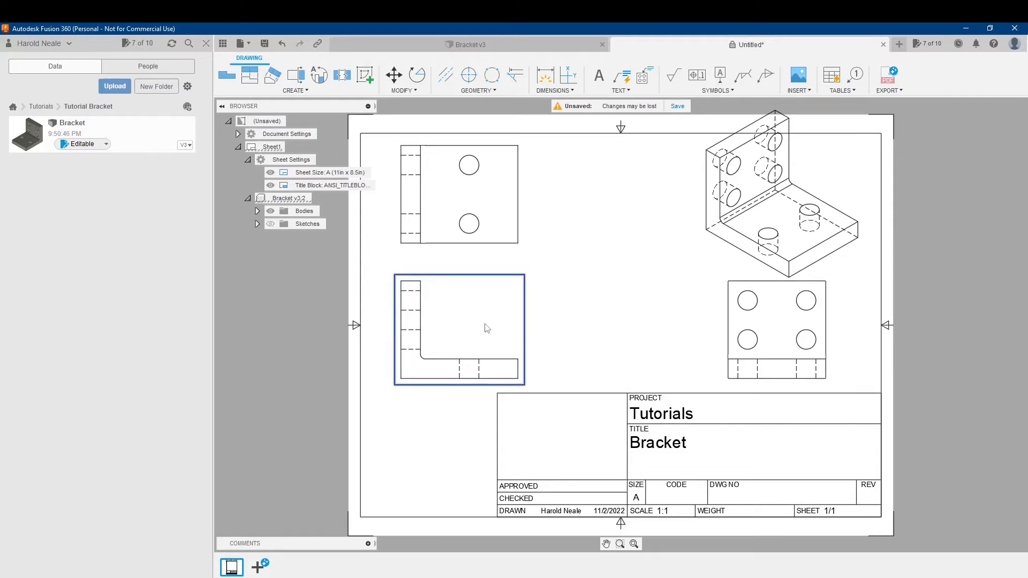
double_click(487, 329)
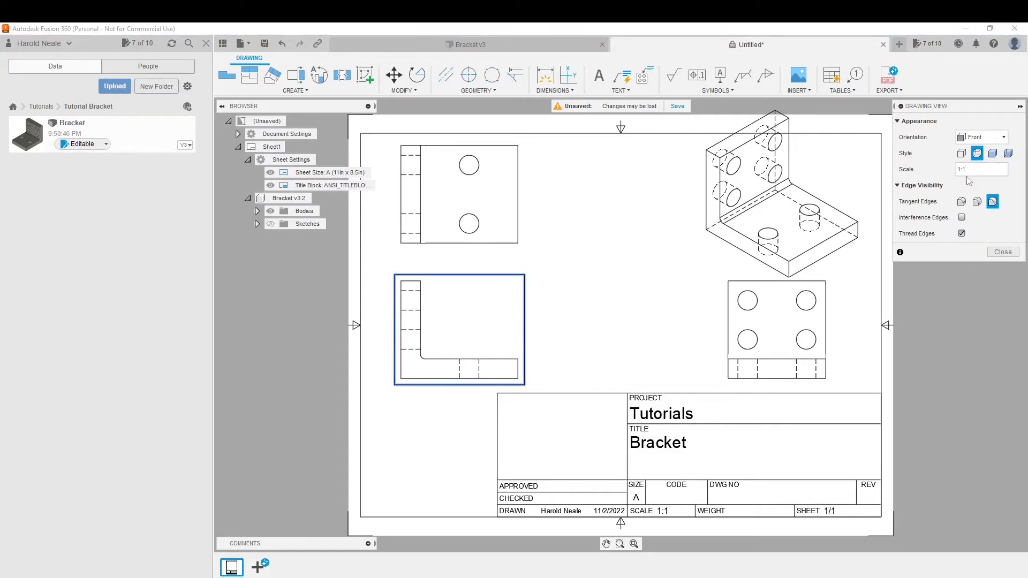
key(Return)
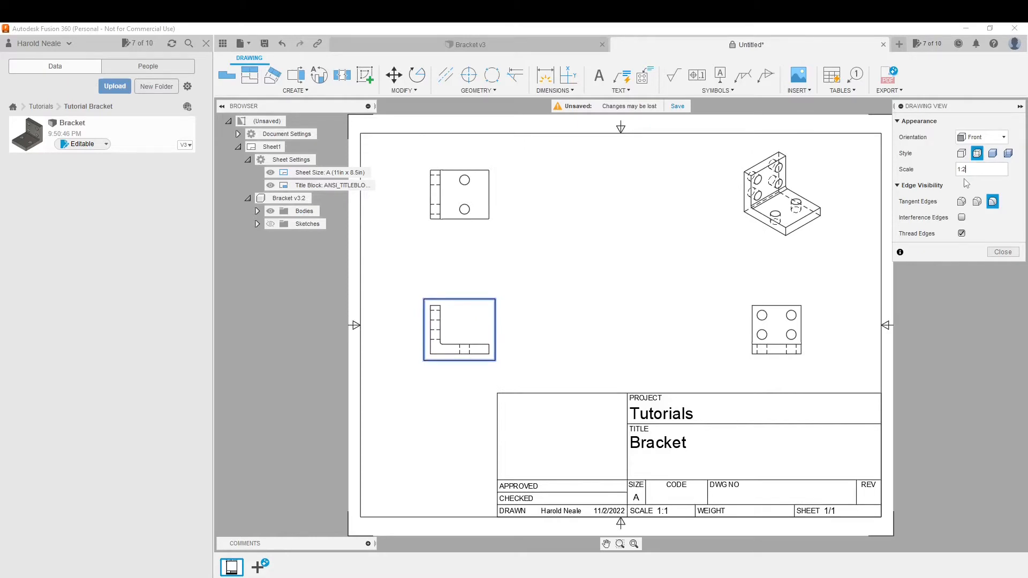
click(990, 251)
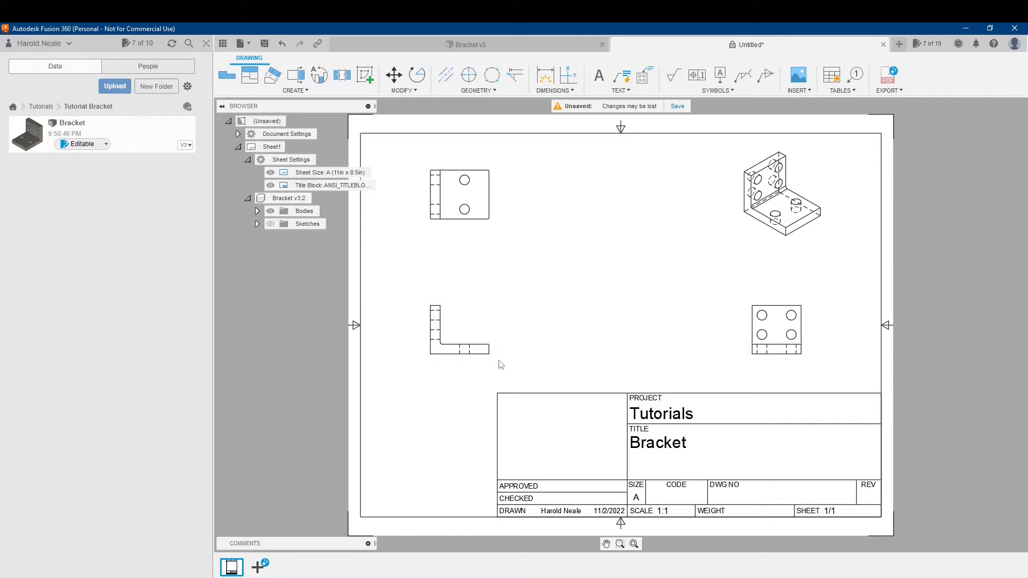
- Save the drawing as Bracket Drawing in the Tutorials location
scroll(479, 377, up, 1)
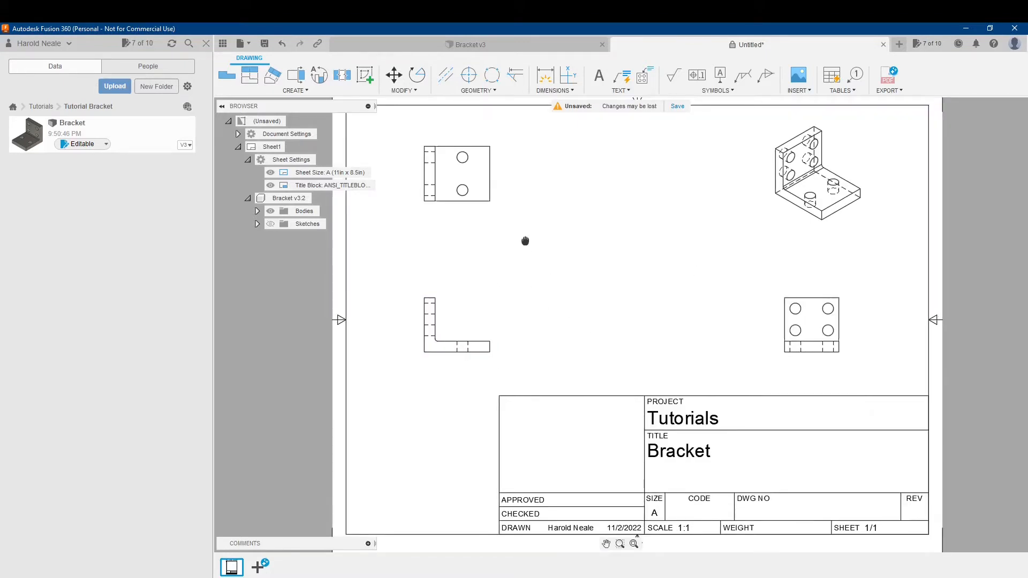
middle_drag(525, 239, 480, 250)
middle_drag(554, 238, 585, 248)
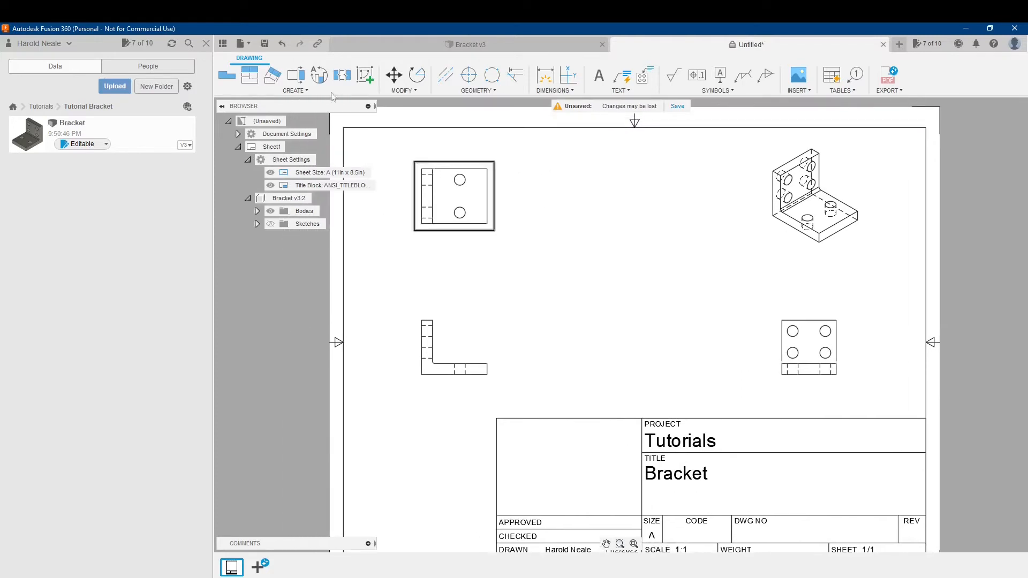
click(264, 43)
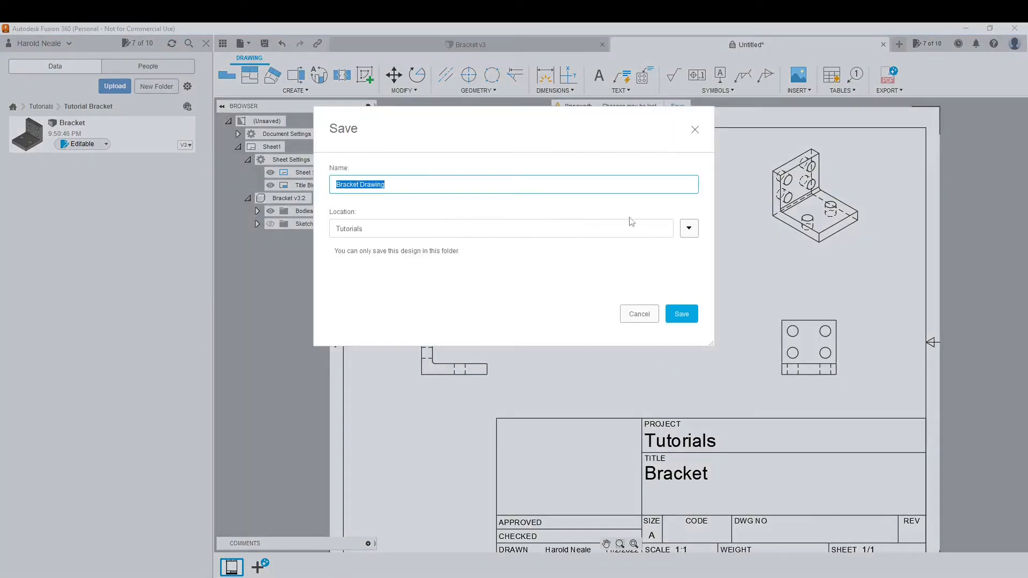
click(682, 313)
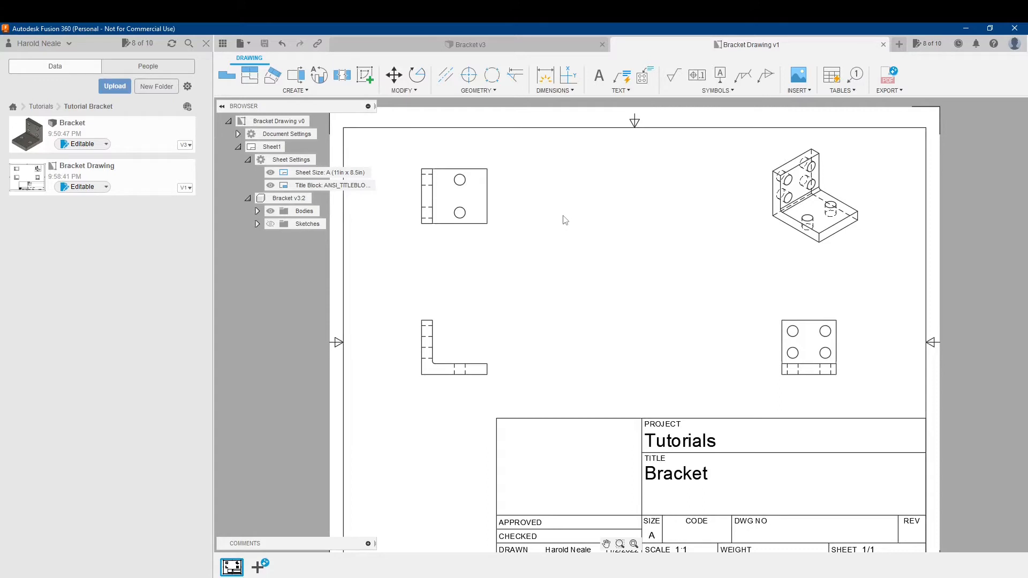
- Dimension the right vertical edge of the top view, placing the dimension to the right of the view
click(541, 80)
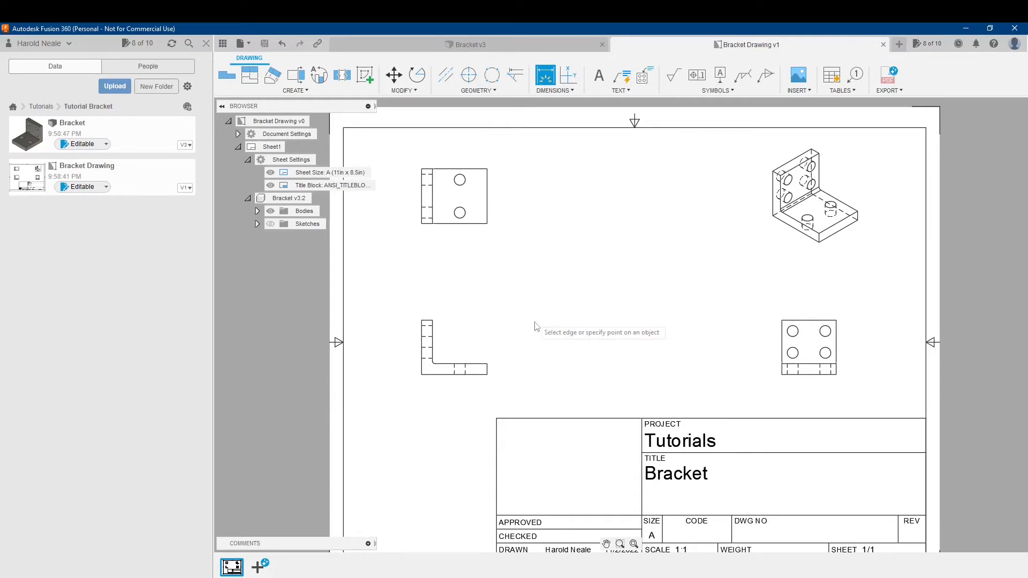
click(489, 202)
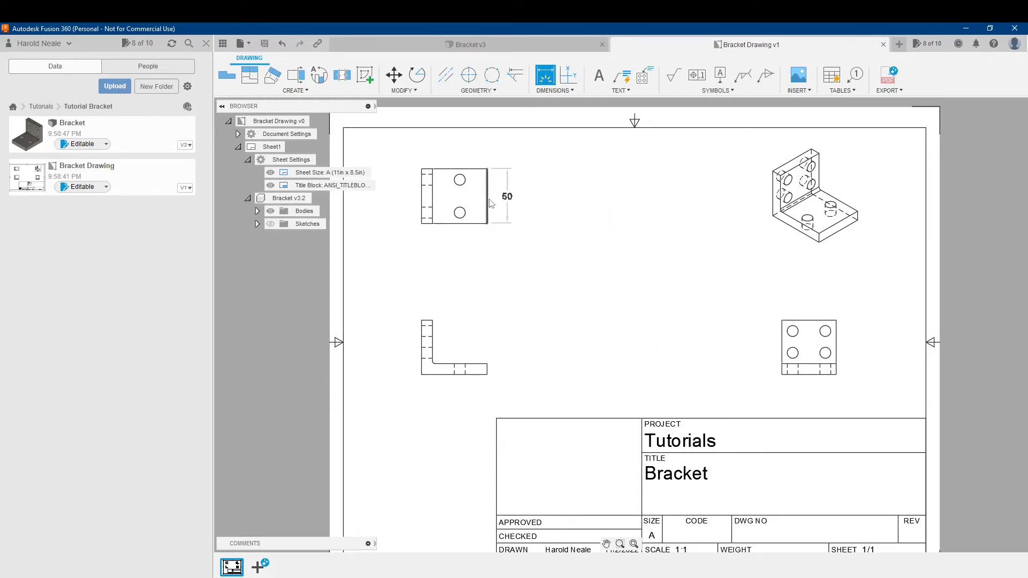
key(Escape)
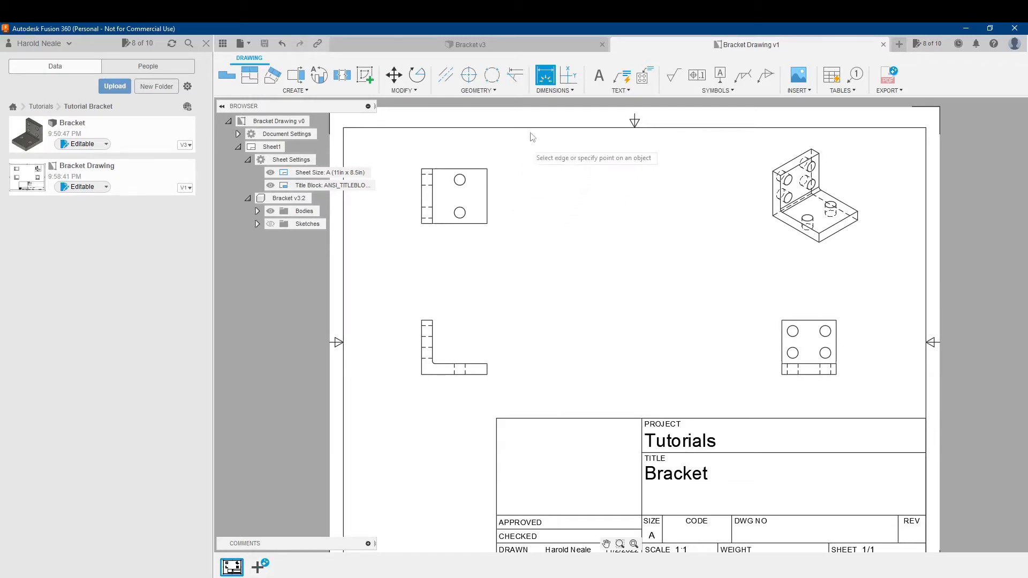
click(487, 202)
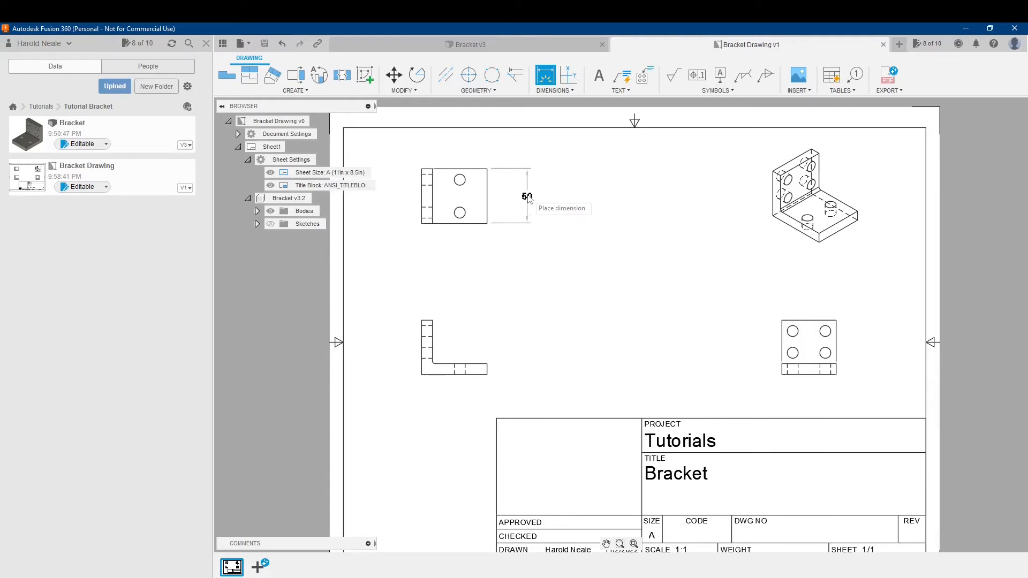
click(527, 197)
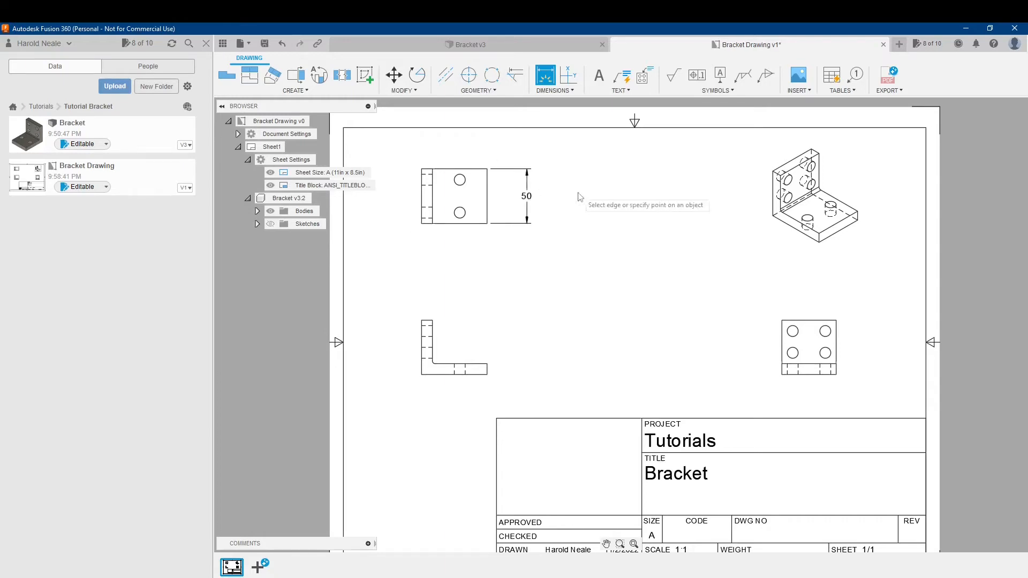
- Dimension the thickness of the horizontal leg in the front view, placing it to the right of the leg's end
scroll(568, 214, up, 2)
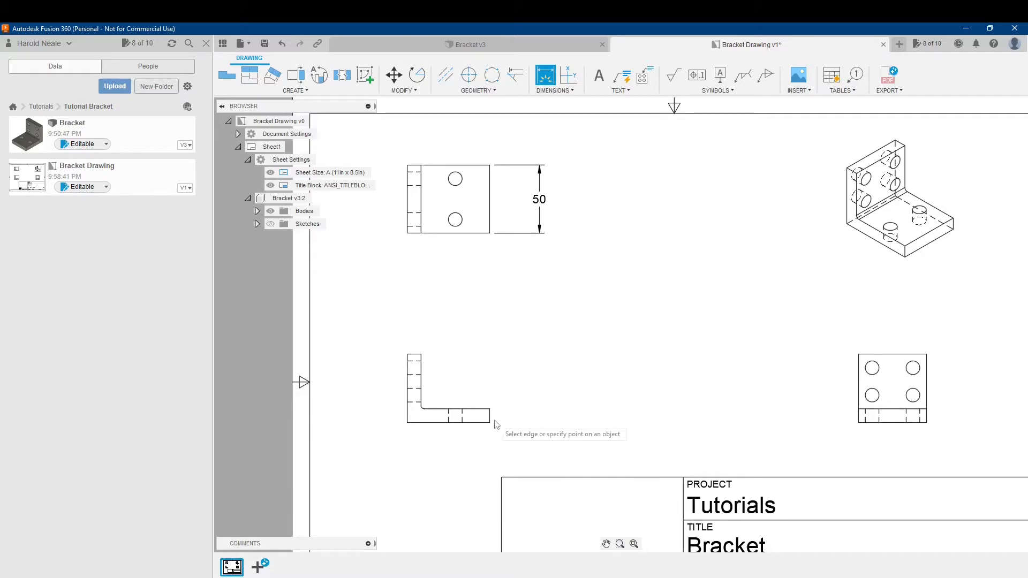
scroll(493, 422, up, 5)
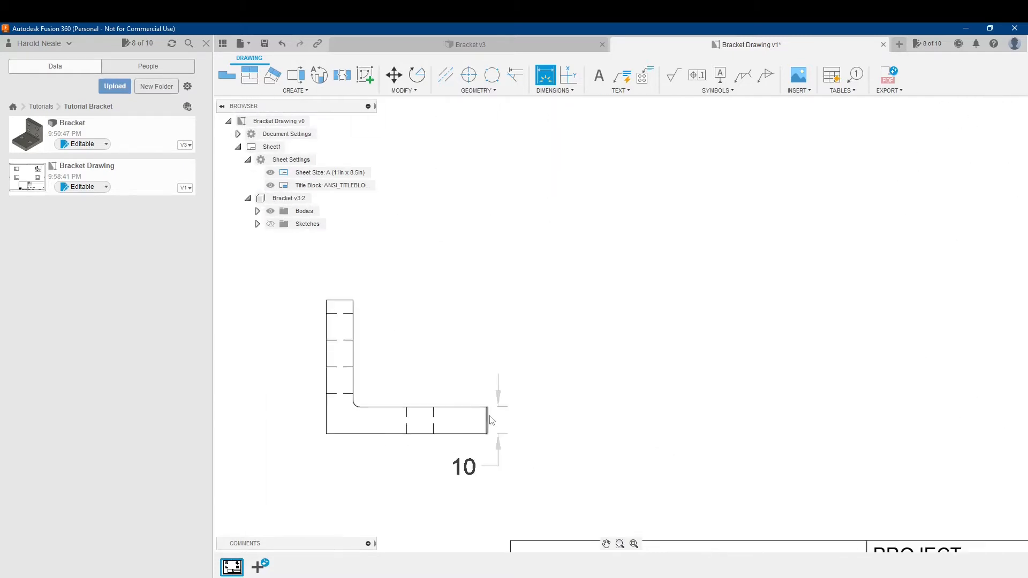
click(487, 420)
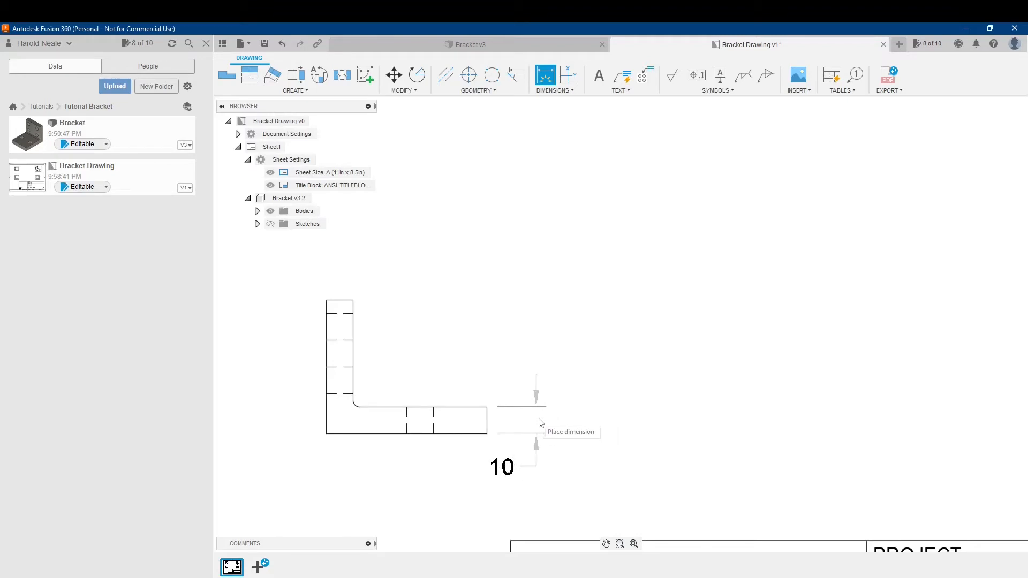
click(584, 427)
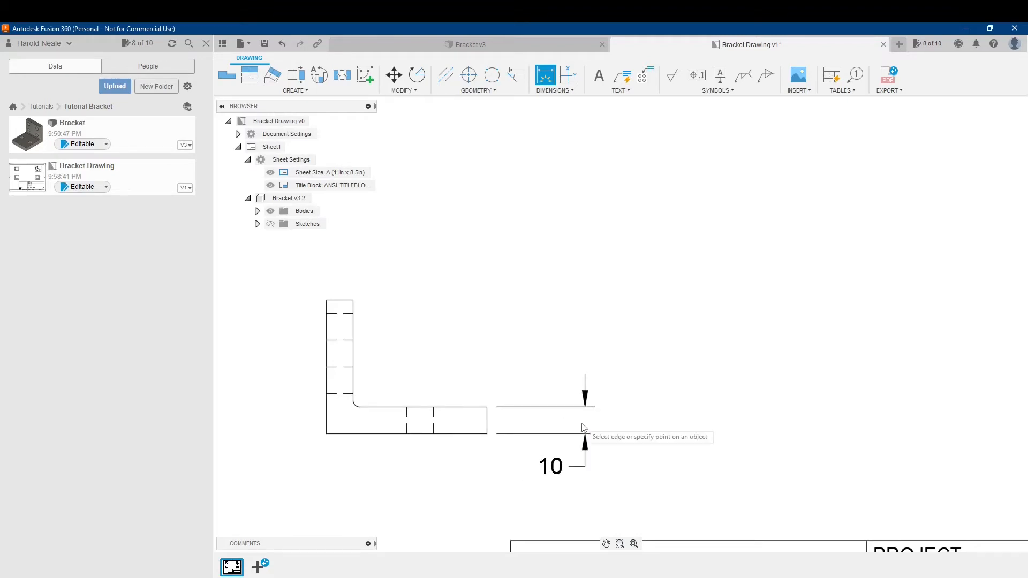
- Dimension the bottom edge of the front view to show the bracket's overall length, placing it below the view
mouse_move(435, 486)
middle_down()
mouse_move(472, 455)
mouse_move(500, 356)
middle_up()
click(484, 338)
middle_drag(481, 346, 490, 445)
scroll(489, 446, down, 4)
middle_drag(529, 351, 535, 369)
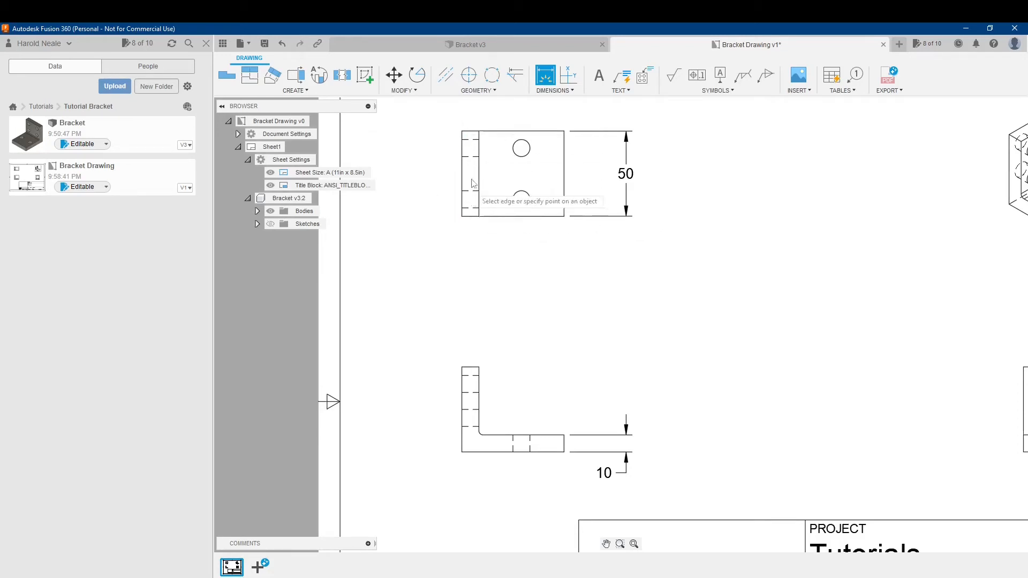
click(523, 217)
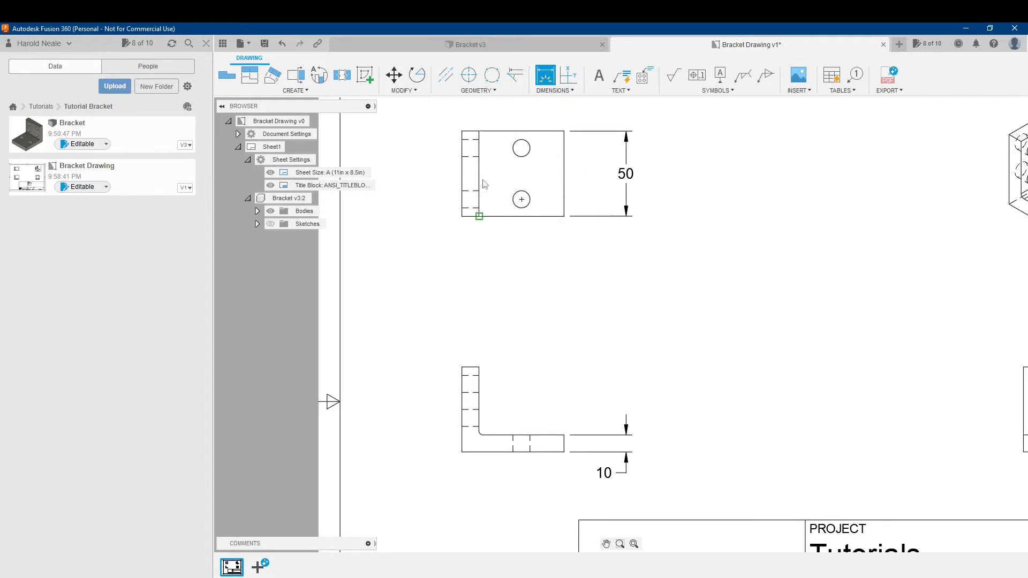
click(498, 457)
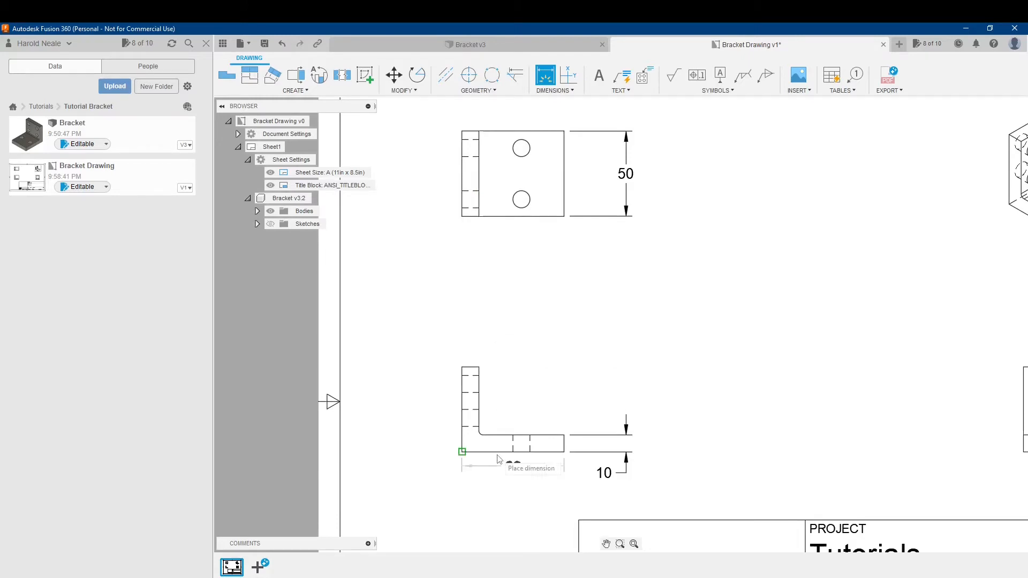
click(518, 477)
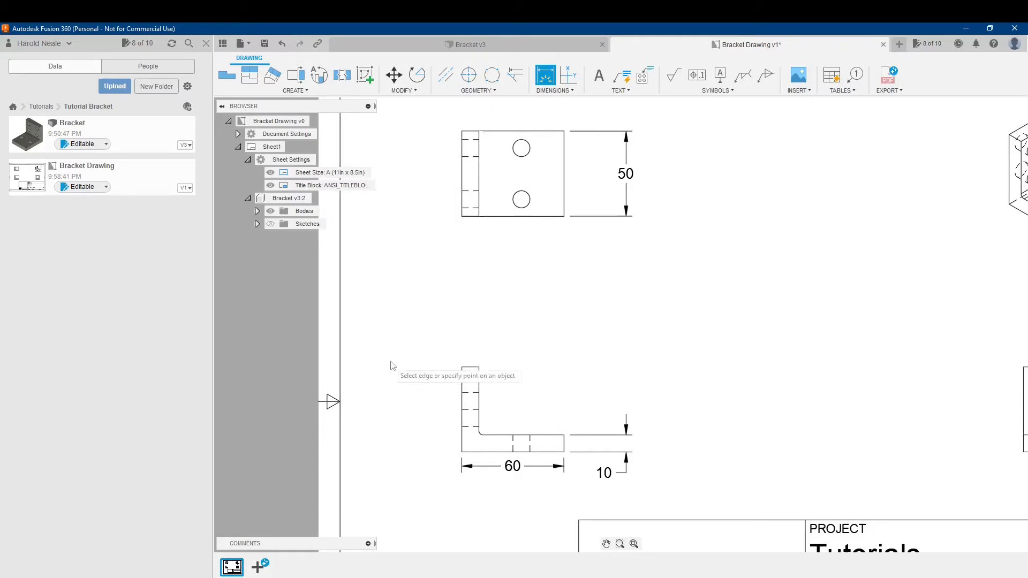
- Dimension the thickness of the vertical leg in the front view, placing it above the leg's top edge
scroll(473, 370, up, 5)
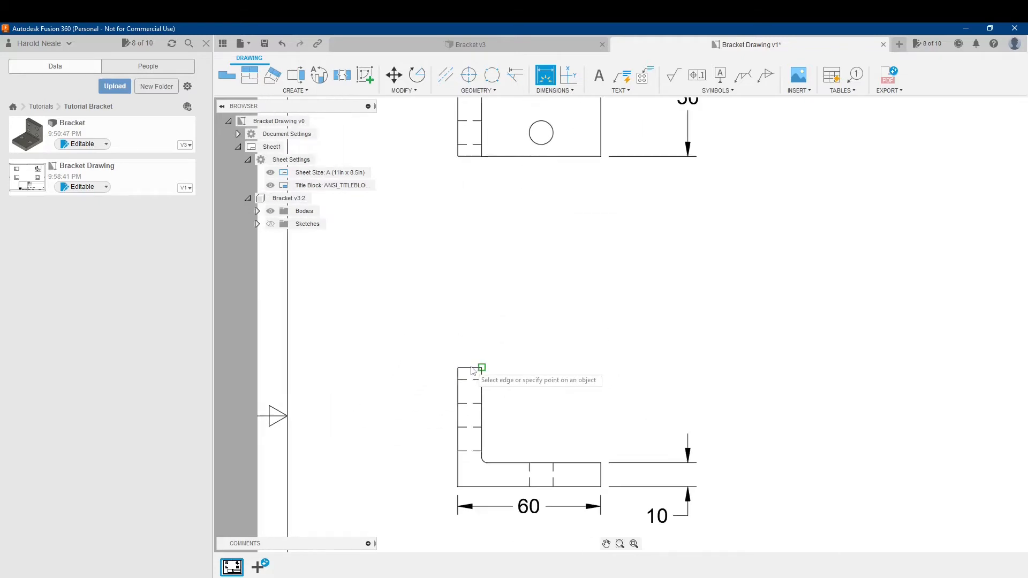
scroll(467, 373, up, 1)
click(467, 371)
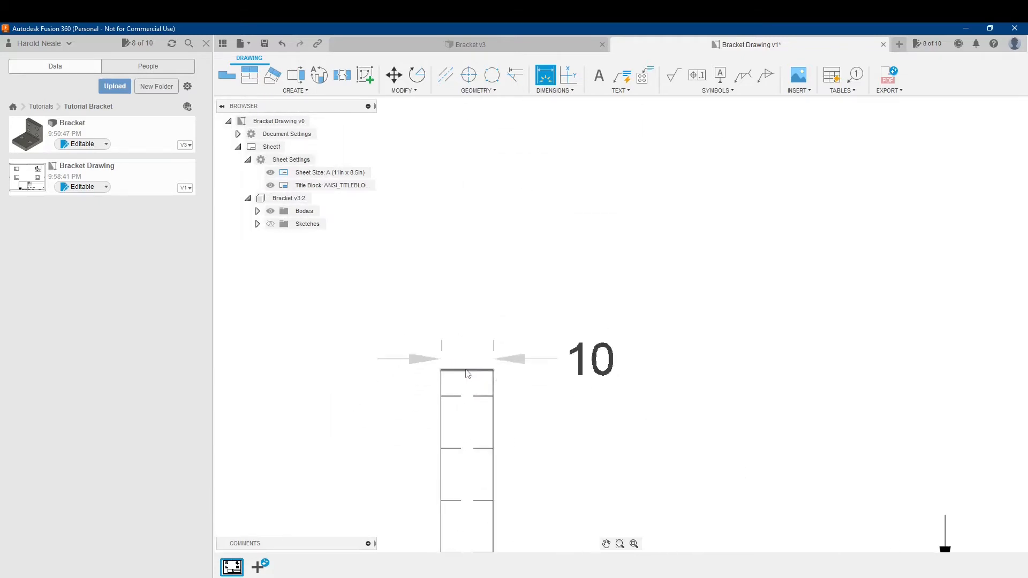
scroll(469, 335, down, 5)
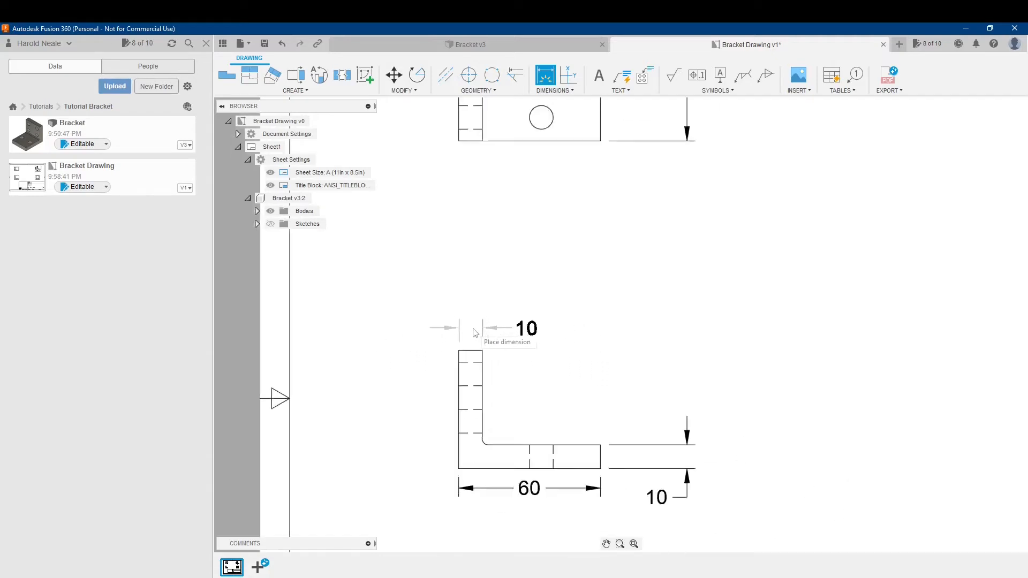
click(467, 322)
click(470, 346)
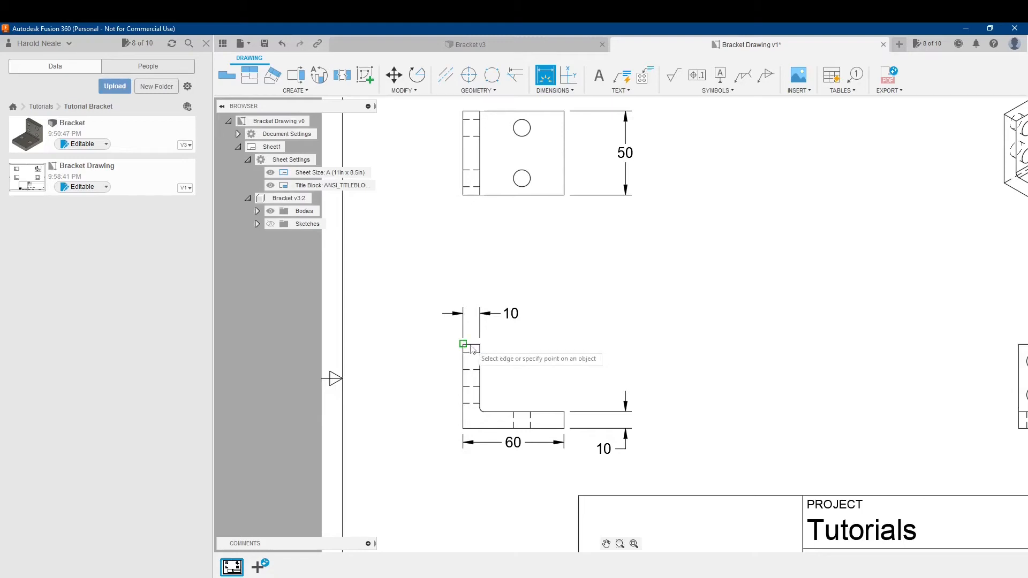
- Dimension the overall height of the front view along its left edge, placing it to the left of the view
mouse_move(540, 272)
middle_down()
mouse_move(562, 327)
mouse_move(565, 278)
middle_up()
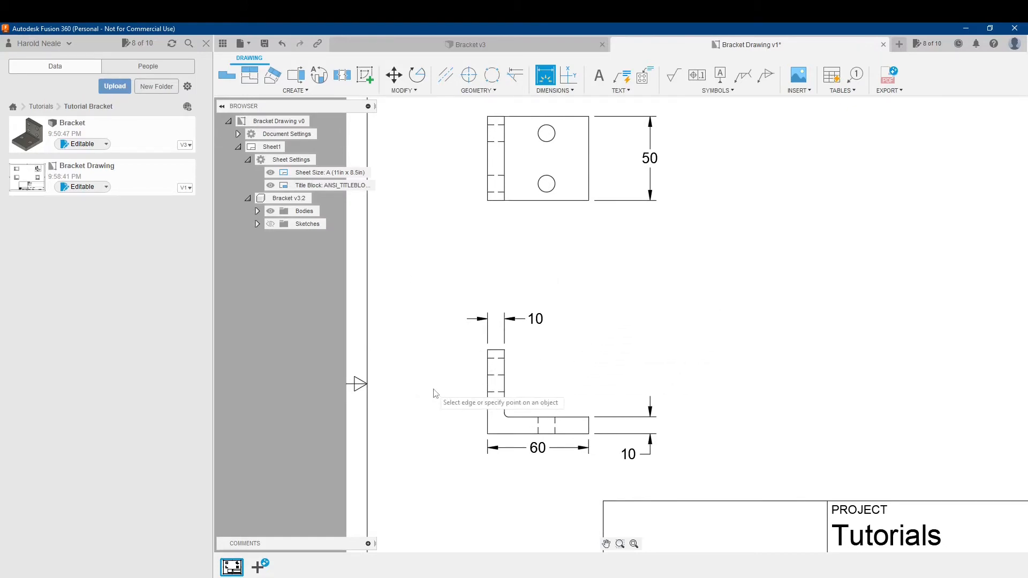
click(488, 390)
click(465, 394)
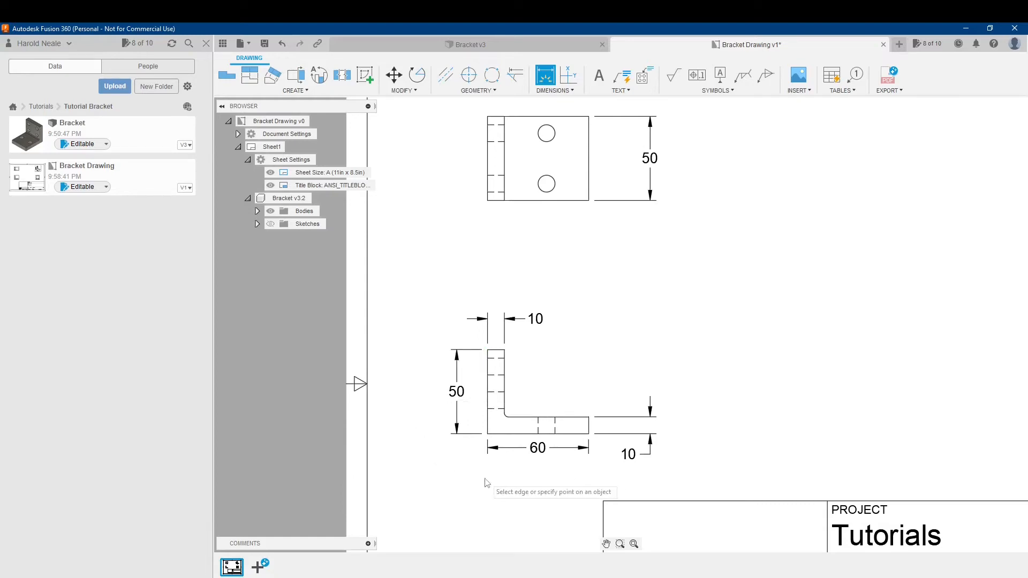
click(505, 388)
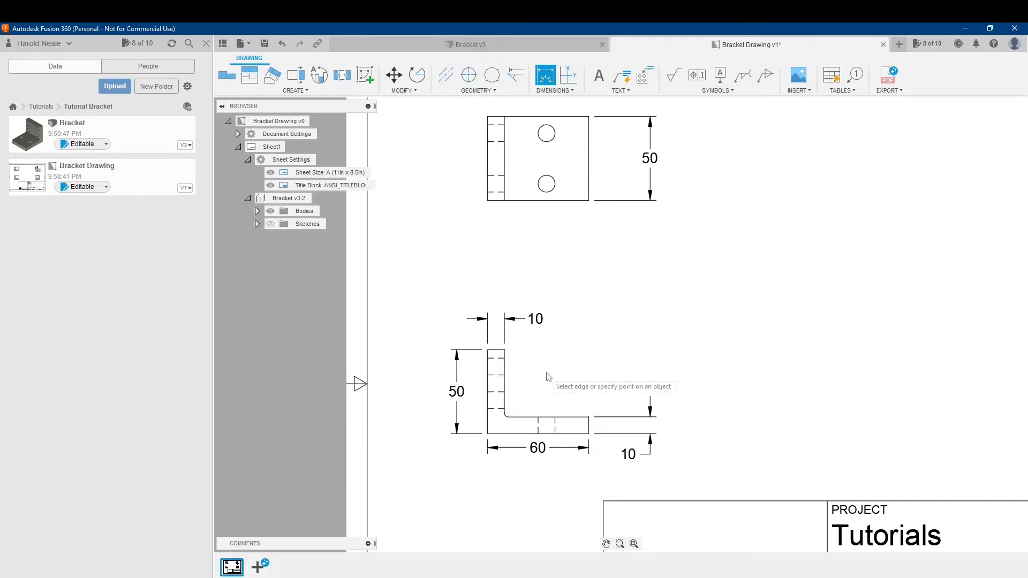
scroll(567, 383, down, 4)
scroll(623, 382, up, 2)
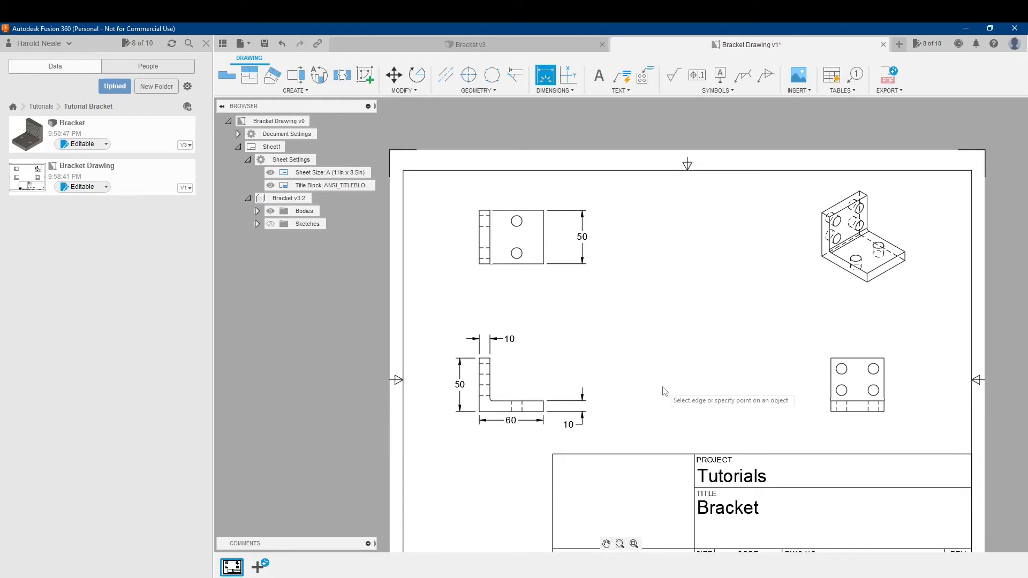
scroll(664, 391, up, 1)
scroll(557, 356, up, 2)
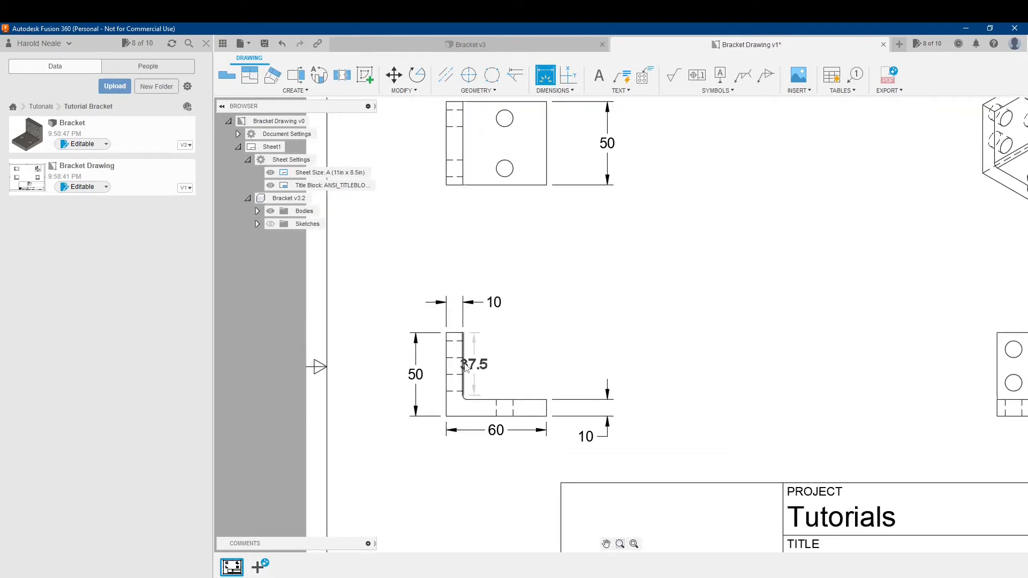
click(464, 367)
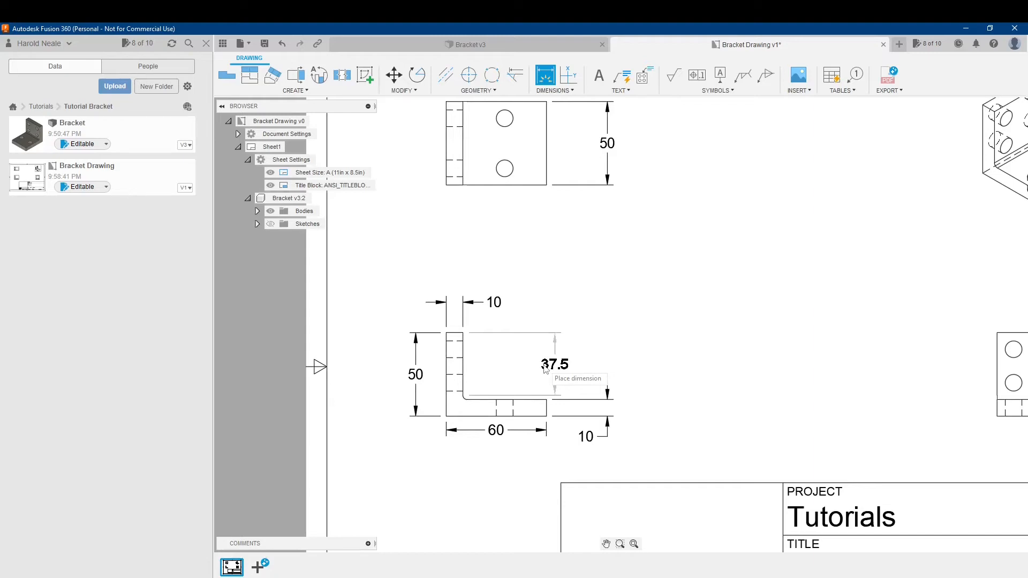
key(Escape)
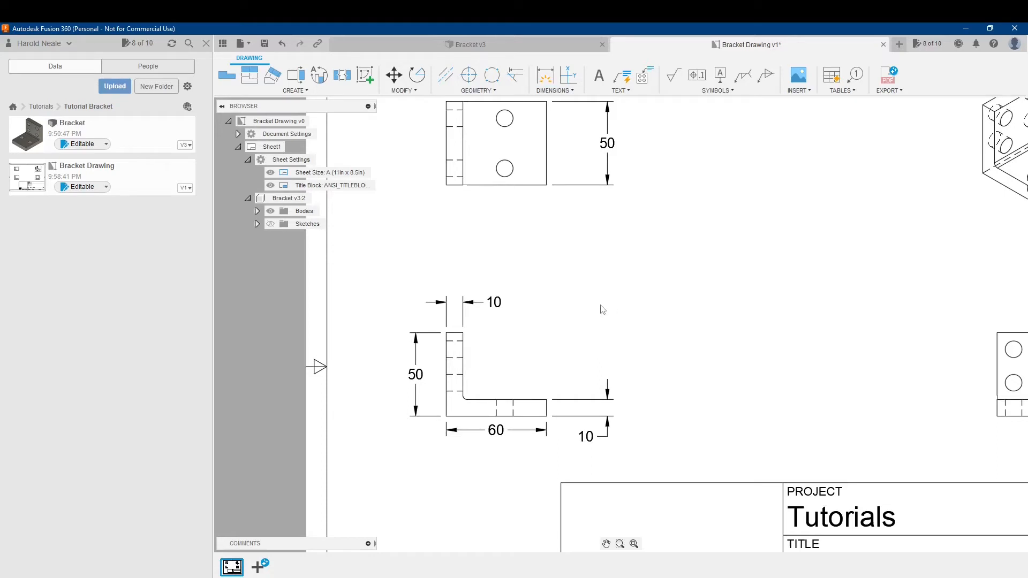
- Add a radius dimension to the inner corner fillet of the front view, placing it up and right of the corner
scroll(474, 399, up, 1)
scroll(471, 399, up, 2)
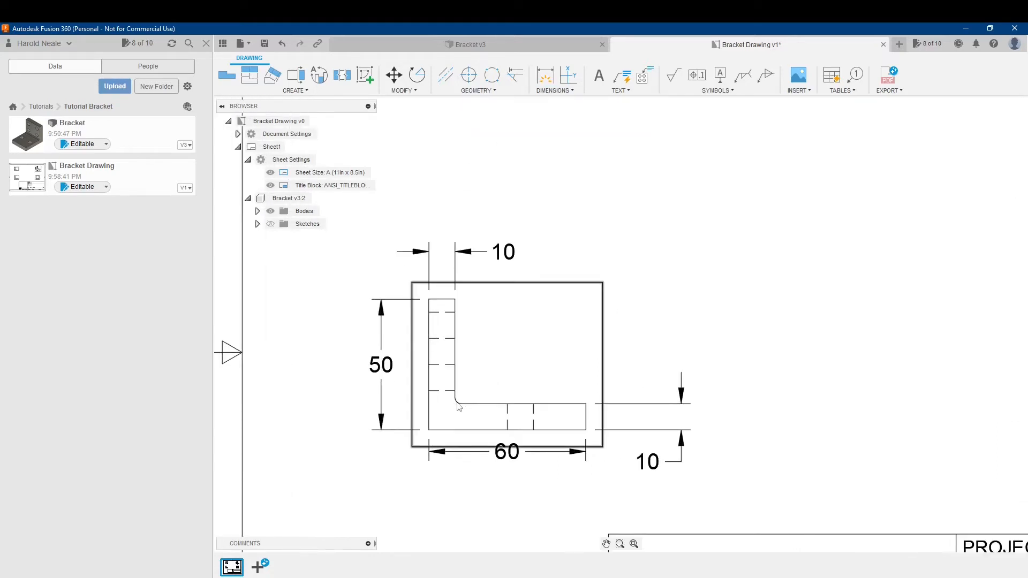
scroll(471, 399, up, 3)
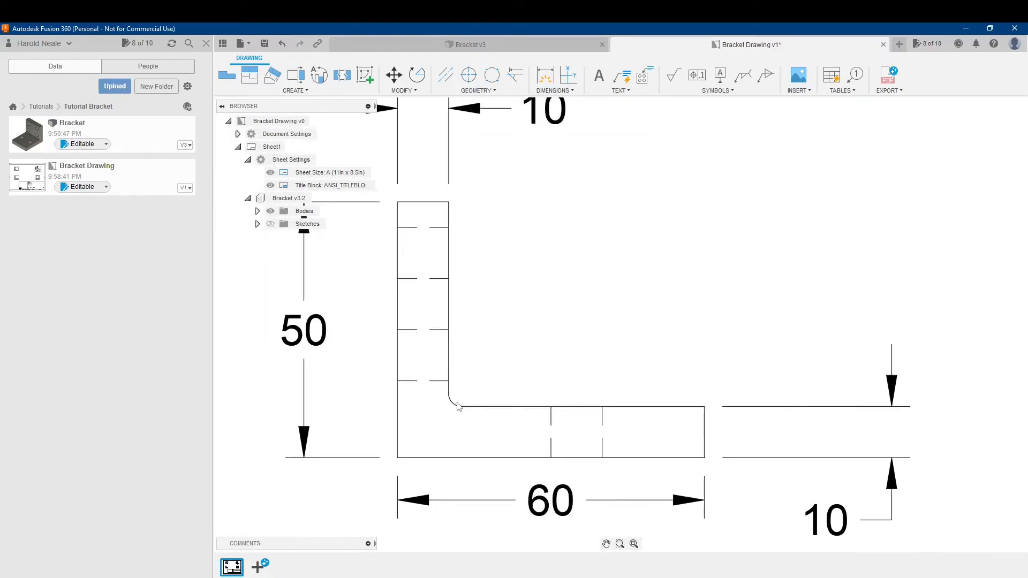
click(545, 75)
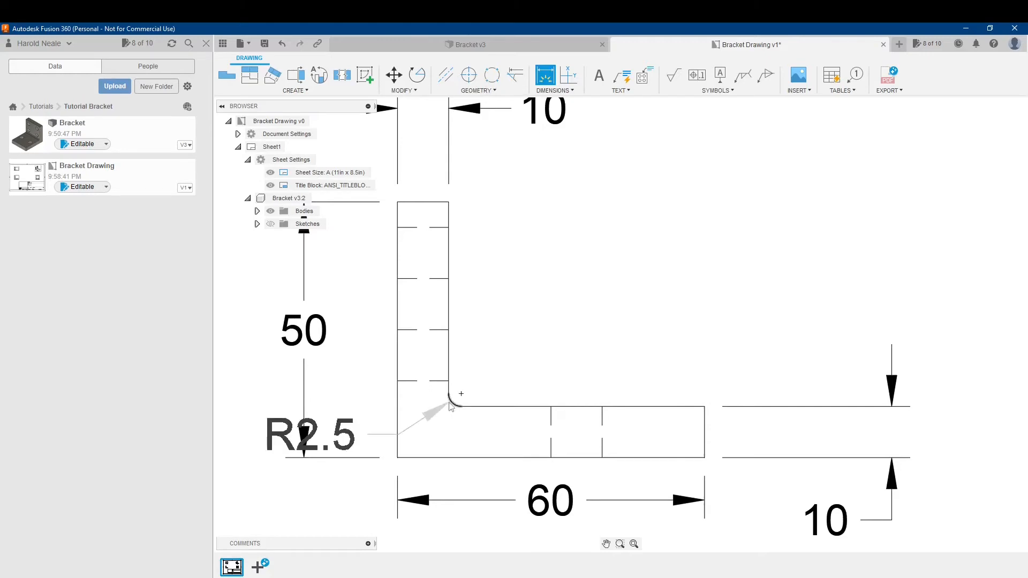
click(450, 400)
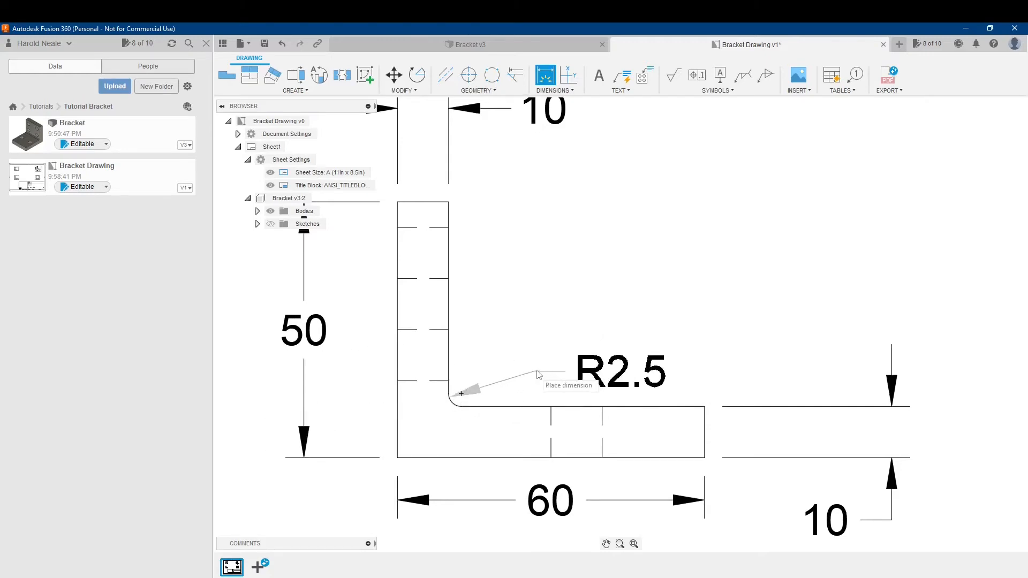
scroll(536, 376, down, 3)
scroll(527, 347, up, 2)
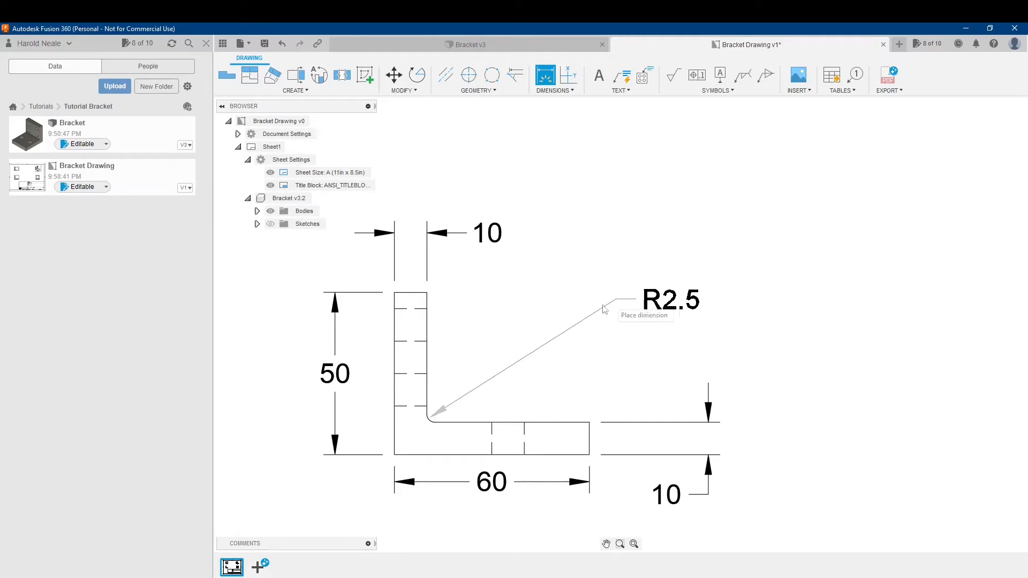
click(581, 339)
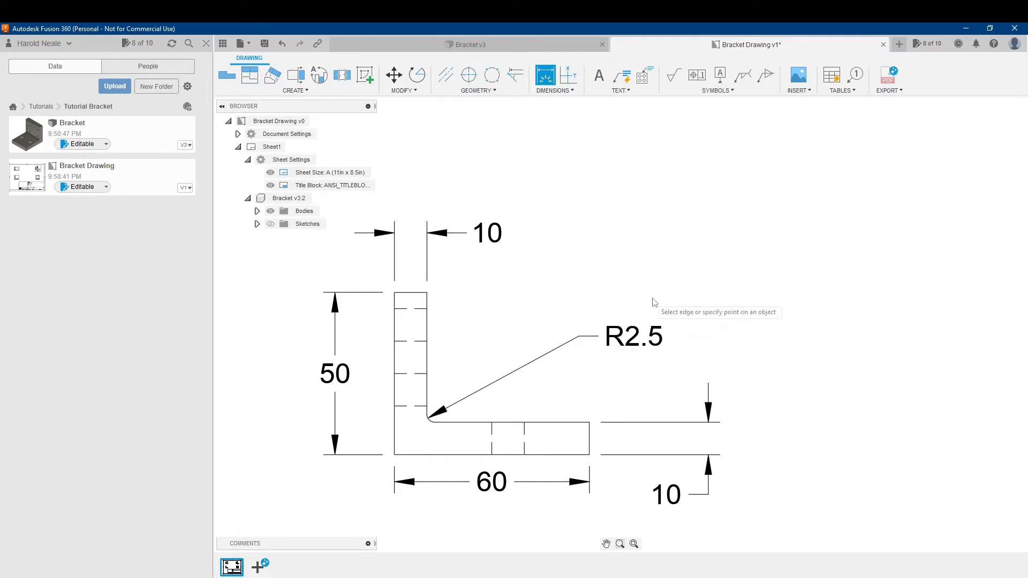
scroll(653, 301, down, 2)
middle_drag(617, 271, 571, 300)
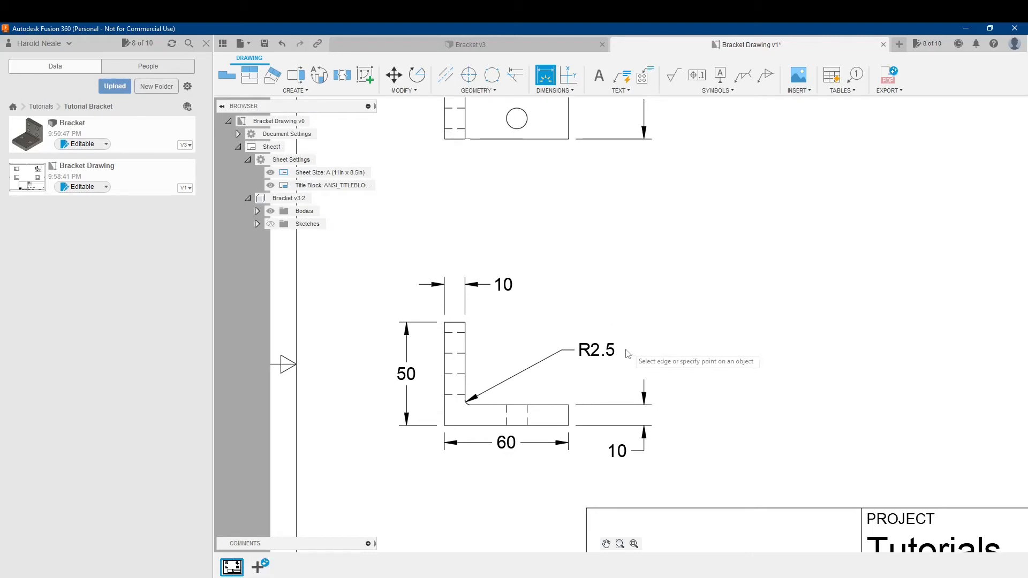
mouse_move(711, 275)
middle_down()
mouse_move(694, 408)
mouse_move(503, 378)
mouse_move(432, 353)
middle_up()
scroll(694, 409, down, 1)
middle_drag(445, 332, 542, 307)
middle_drag(429, 313, 481, 284)
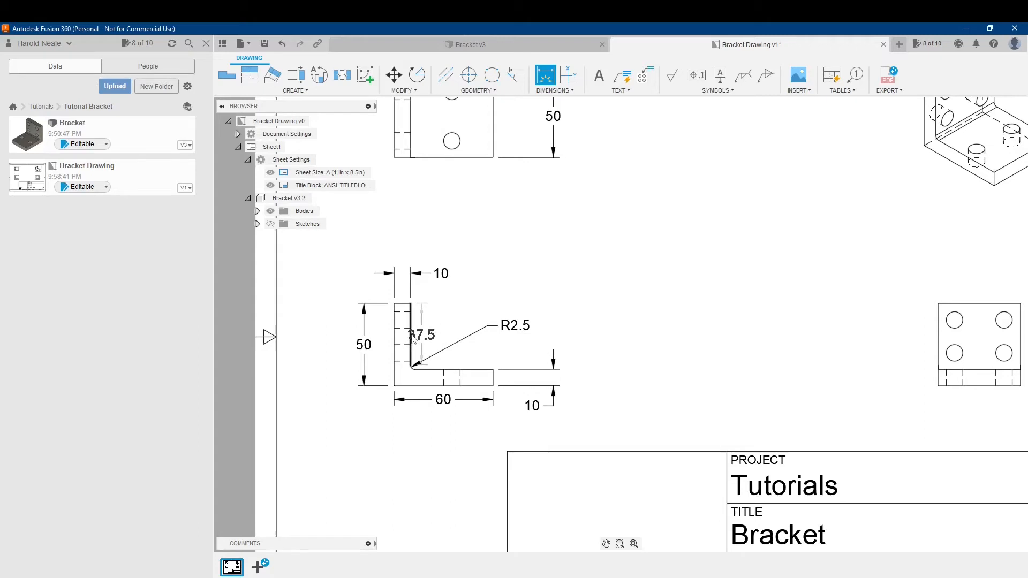
click(416, 341)
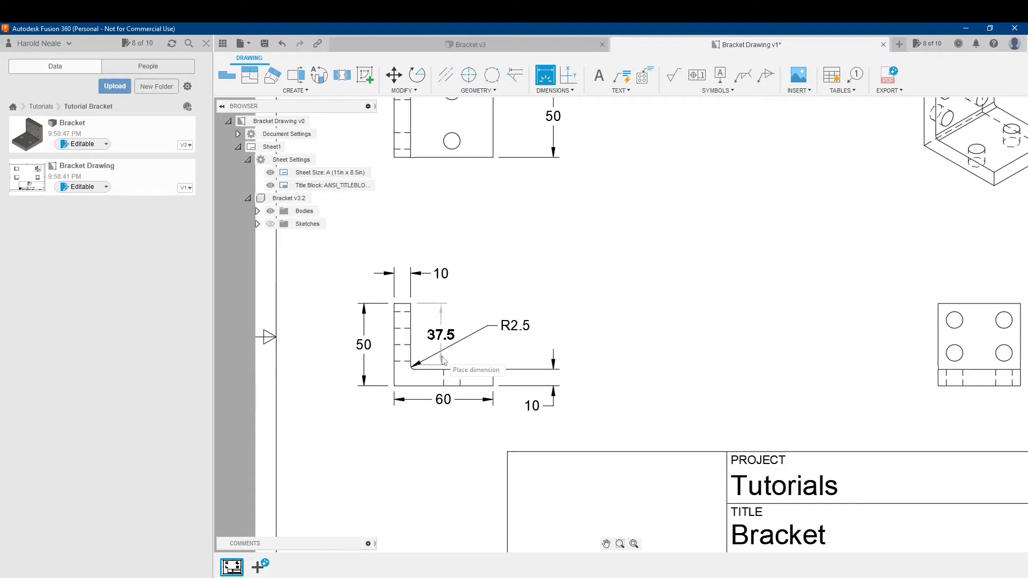
key(Escape)
mouse_move(631, 298)
middle_down()
mouse_move(617, 343)
mouse_move(659, 348)
middle_up()
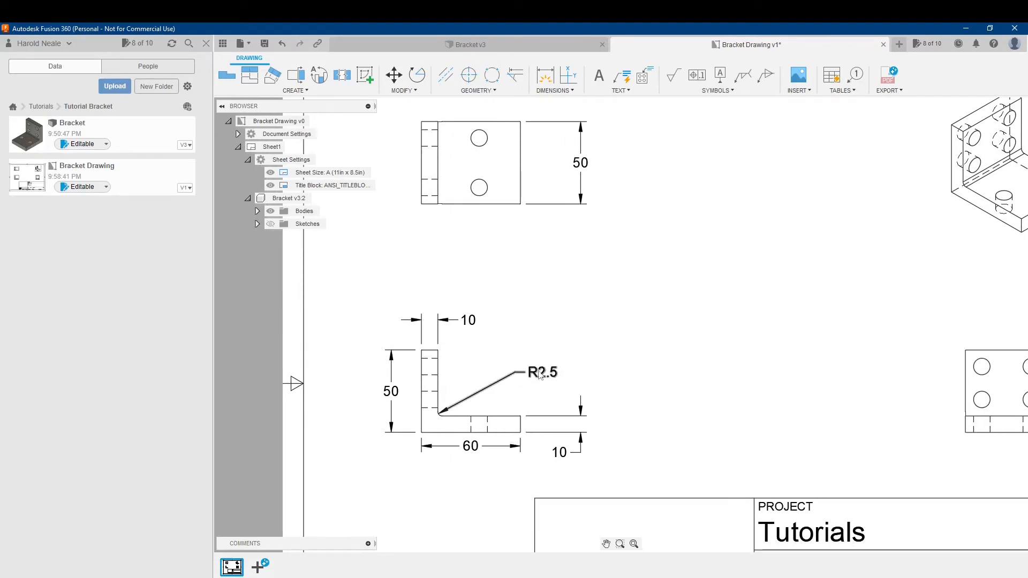
middle_drag(525, 281, 541, 322)
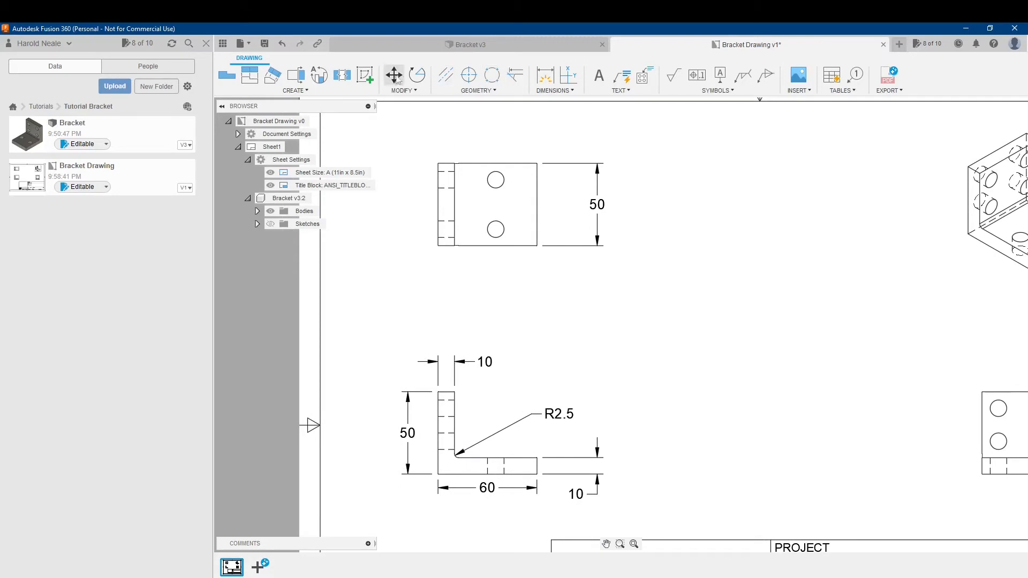
- Try a length dimension on the bottom edge of the top view, placed below it, and delete that dimension
click(543, 77)
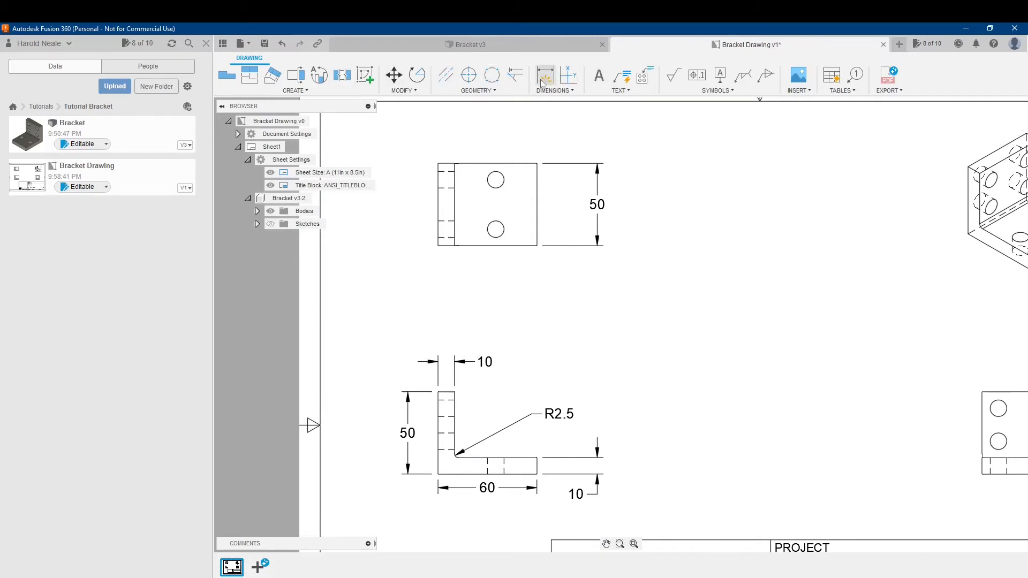
click(473, 248)
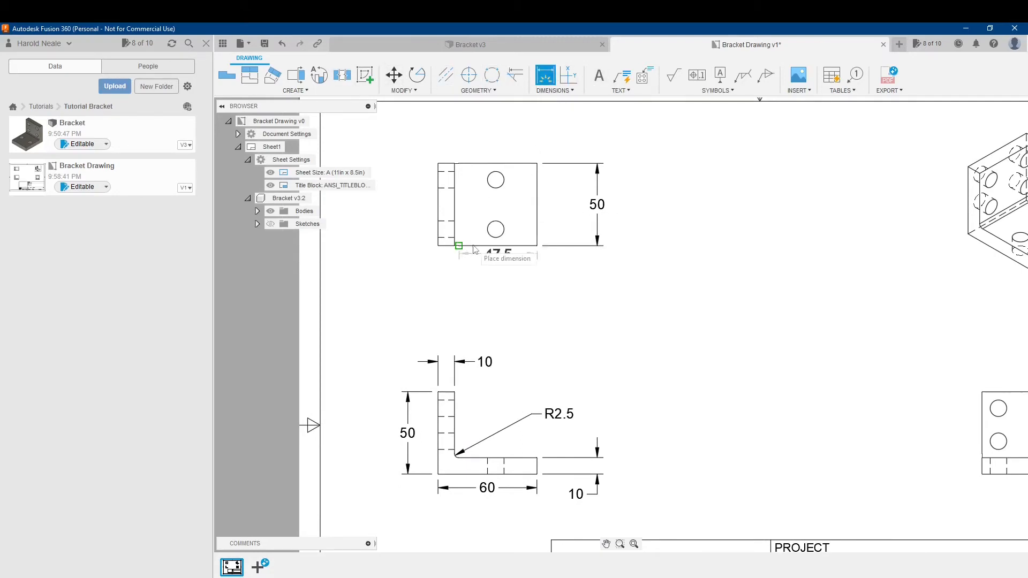
click(476, 282)
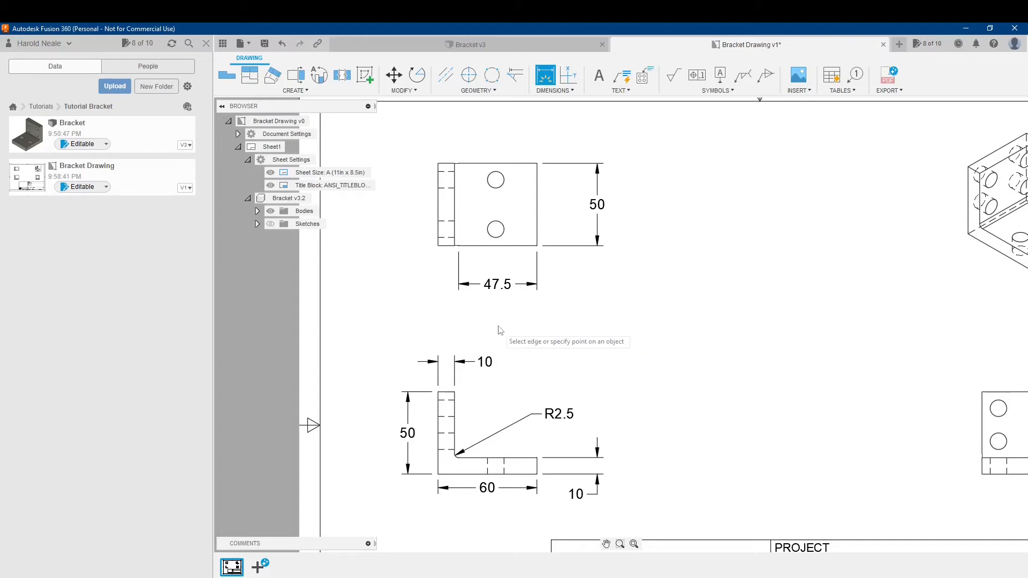
key(Escape)
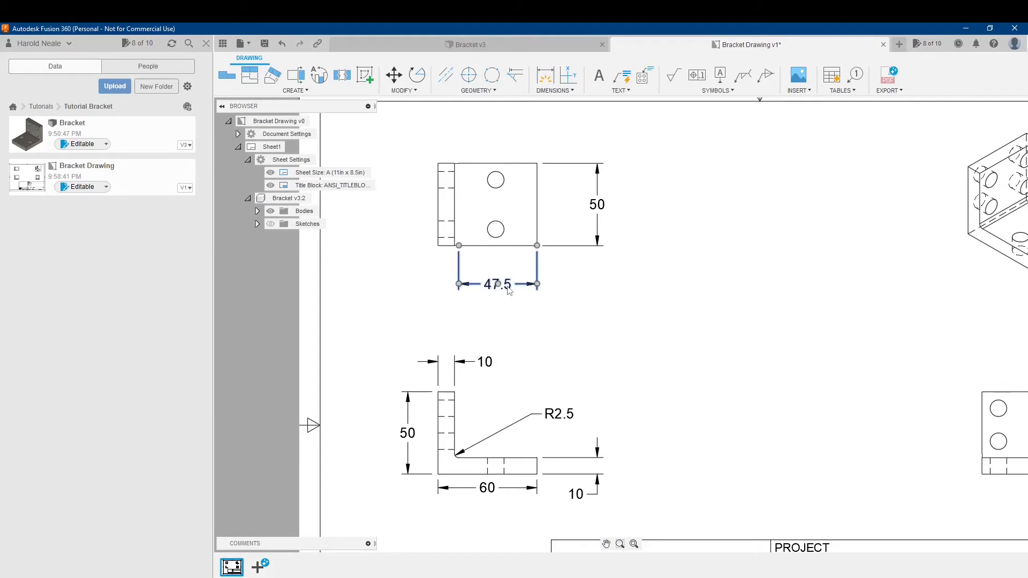
key(Delete)
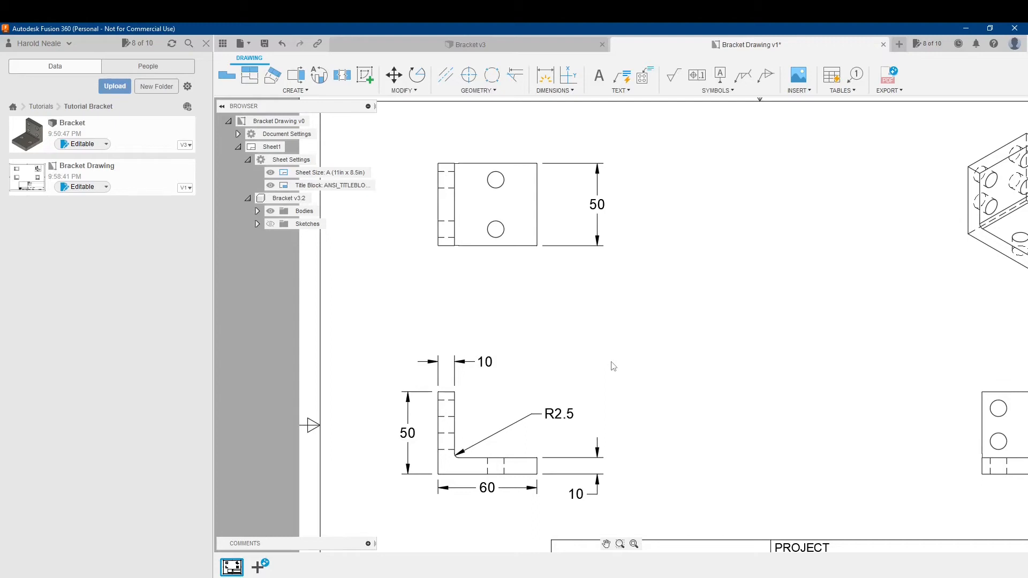
middle_drag(532, 330, 551, 273)
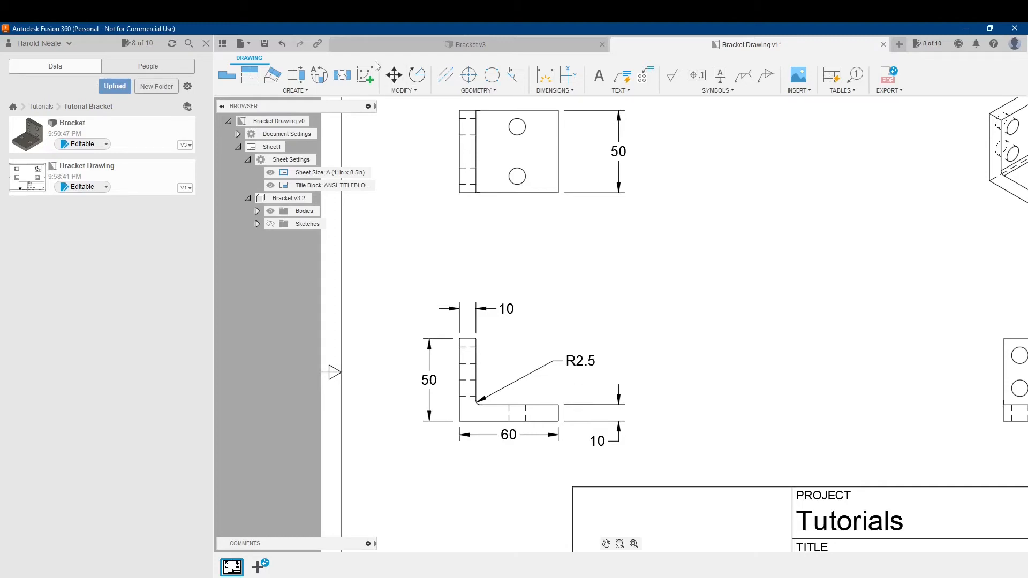
click(545, 75)
click(497, 192)
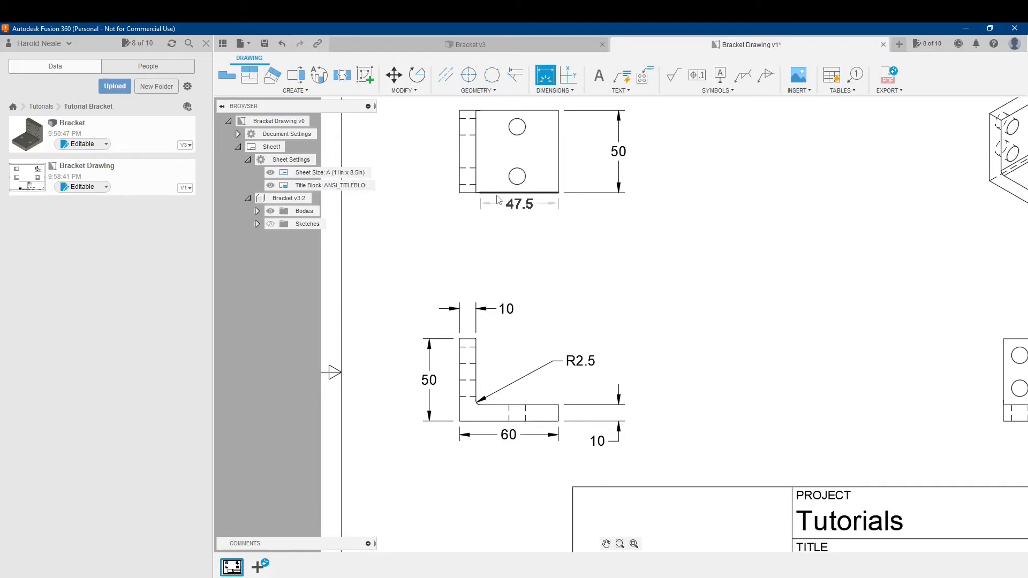
key(Escape)
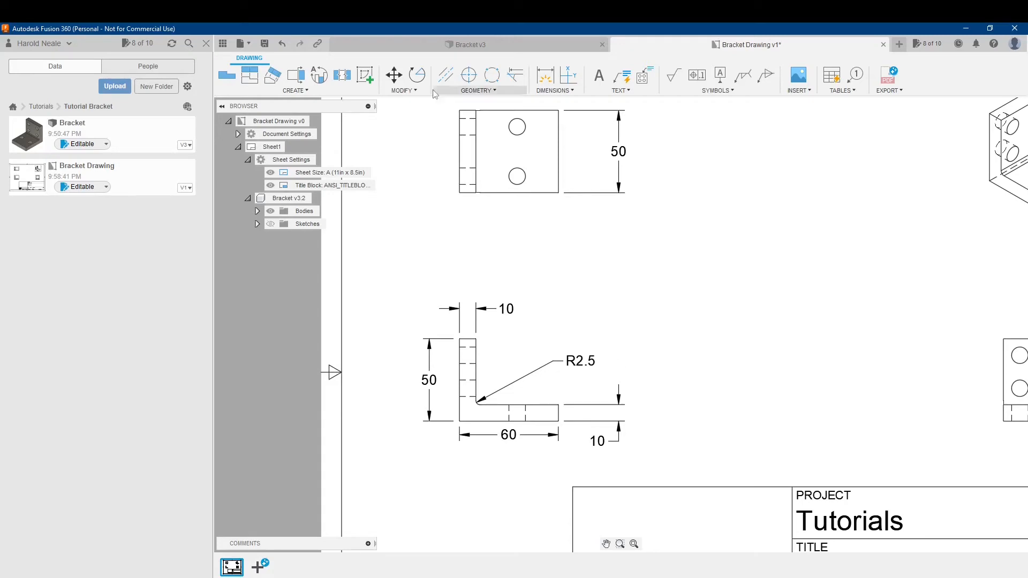
click(545, 75)
click(476, 368)
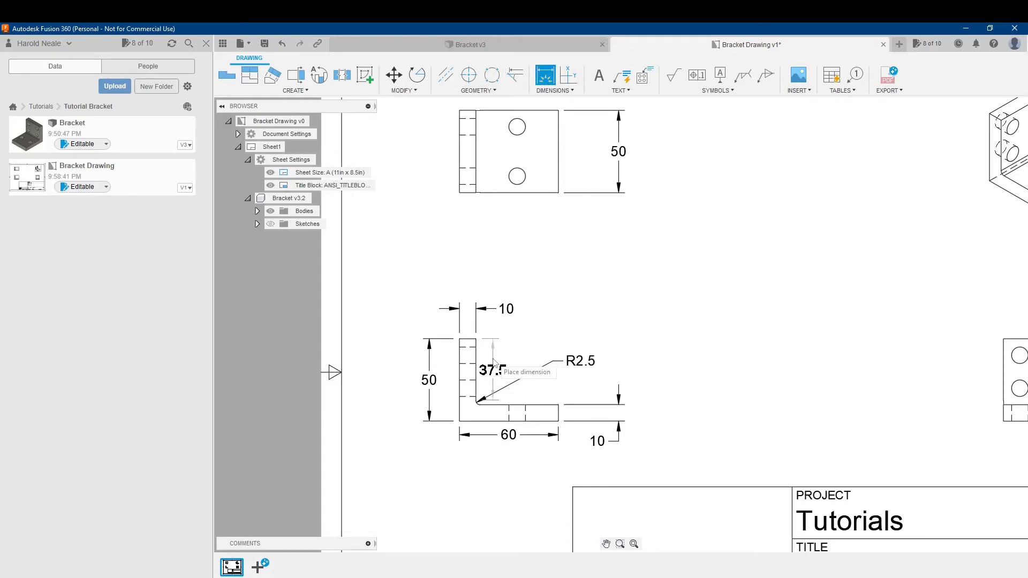
key(Escape)
- Add center marks to the two circular holes in the top view
scroll(767, 292, down, 1)
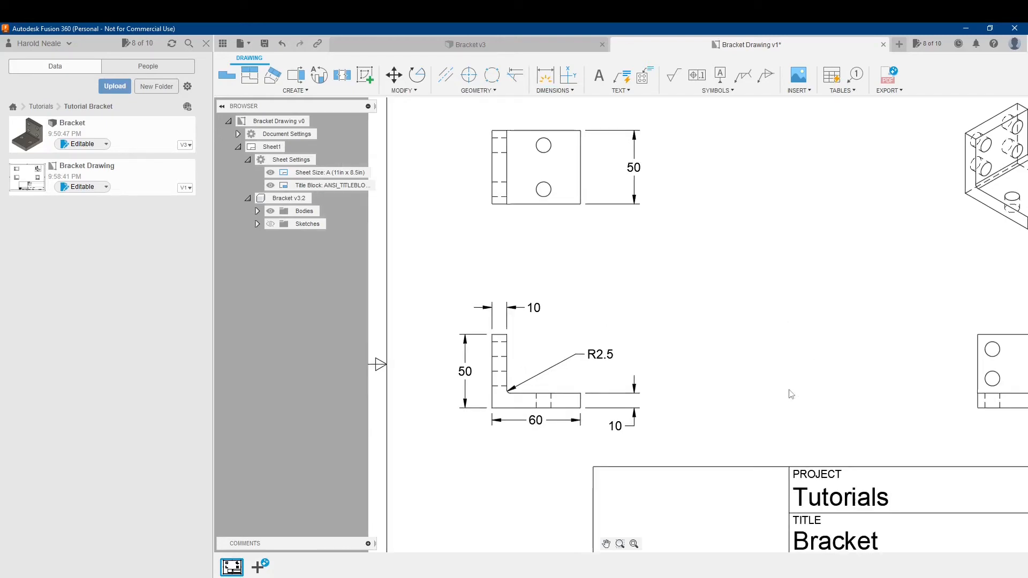
middle_drag(789, 390, 757, 383)
scroll(585, 292, down, 2)
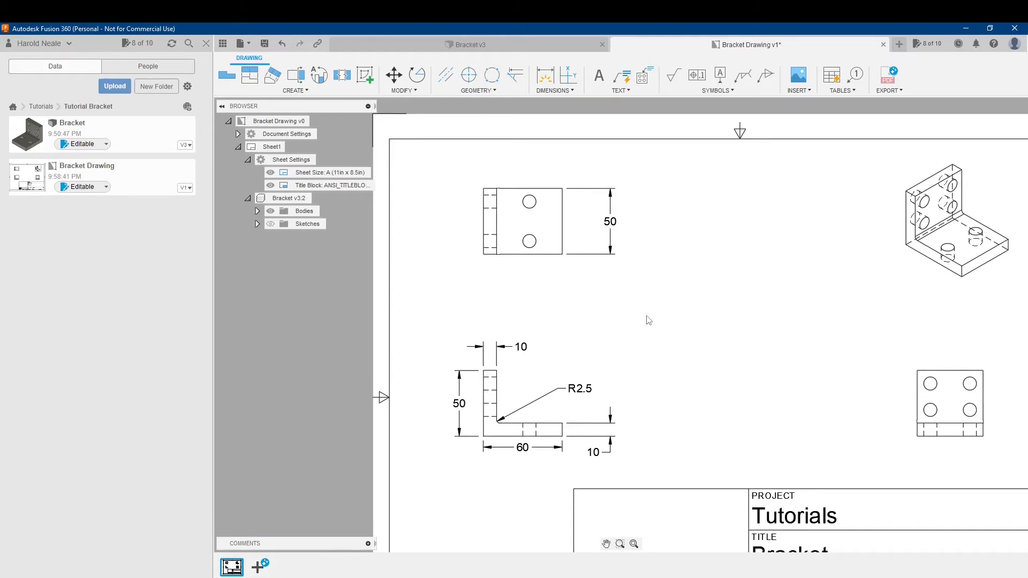
middle_drag(645, 335, 621, 308)
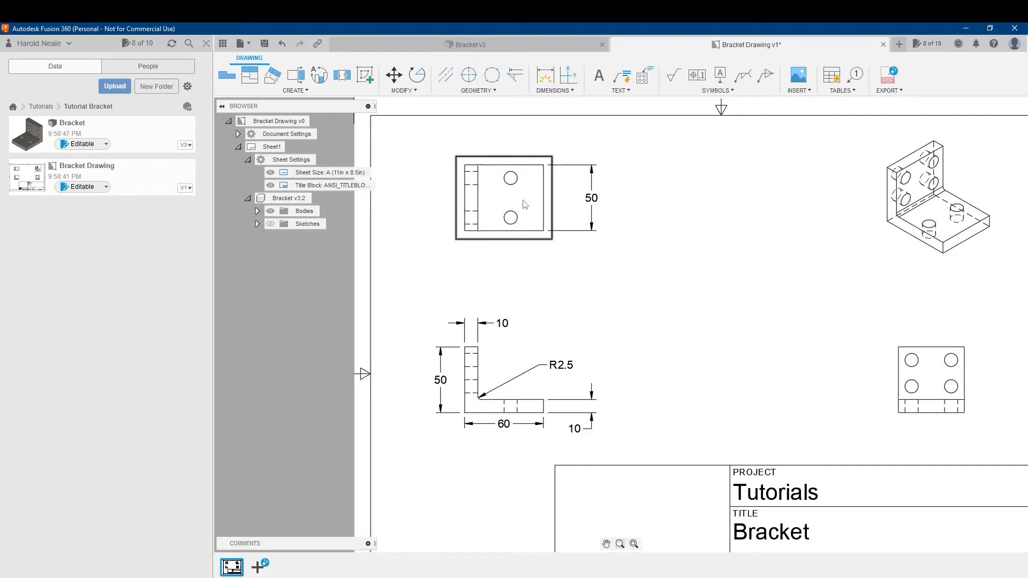
scroll(475, 158, up, 1)
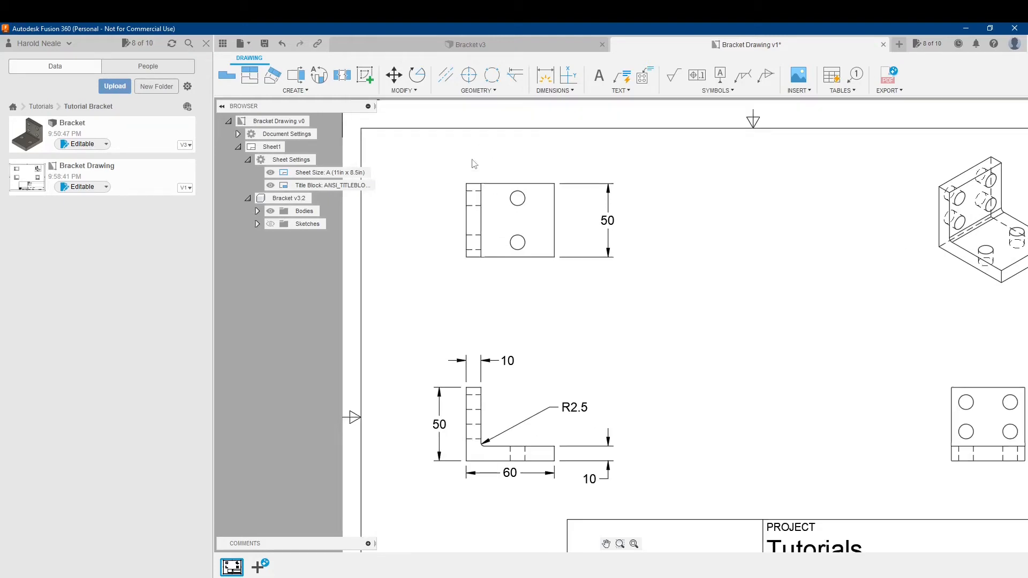
scroll(474, 163, up, 1)
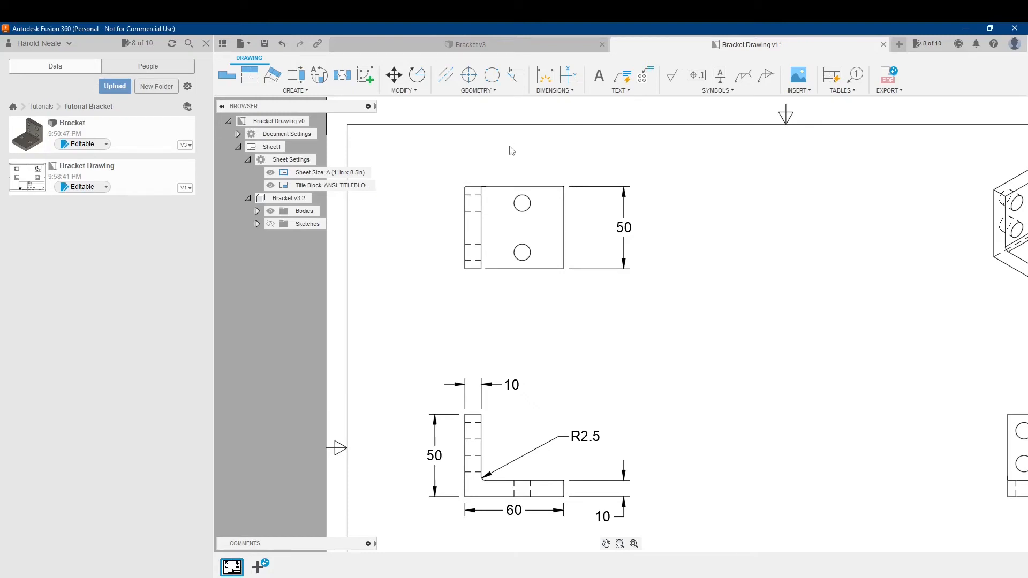
click(470, 76)
click(518, 213)
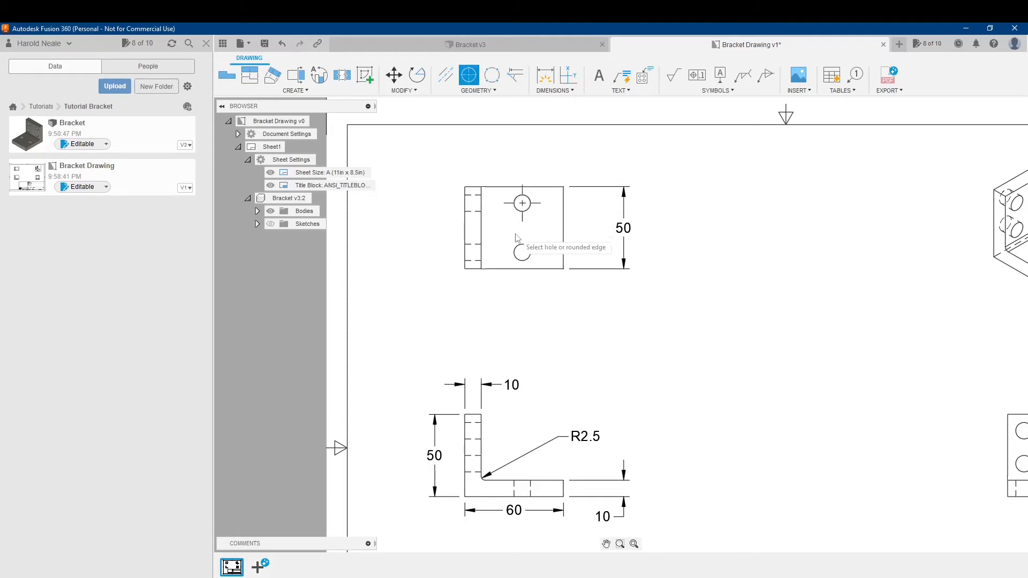
click(521, 250)
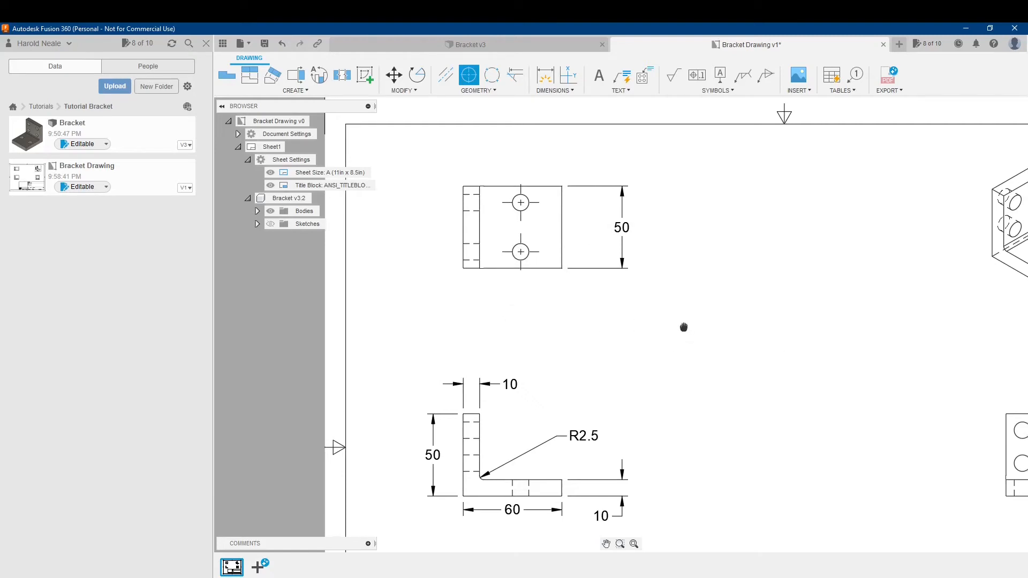
- Add center marks to all four circular holes in the right view
middle_drag(683, 326, 466, 246)
click(796, 355)
click(846, 356)
click(846, 381)
click(797, 381)
- Add centerlines between the hidden edges of both holes through the vertical leg in the top view
middle_drag(555, 317, 770, 395)
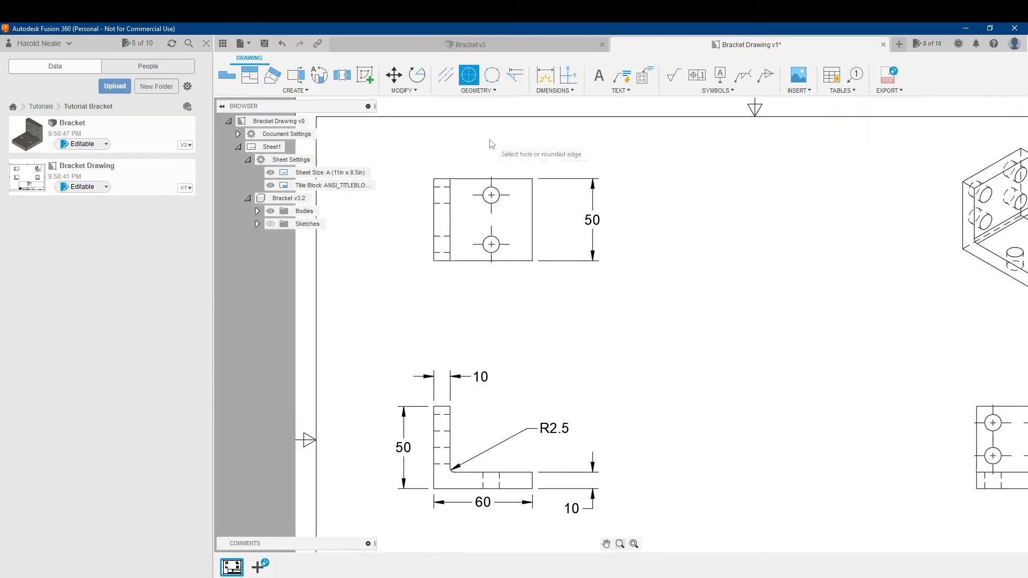
click(452, 80)
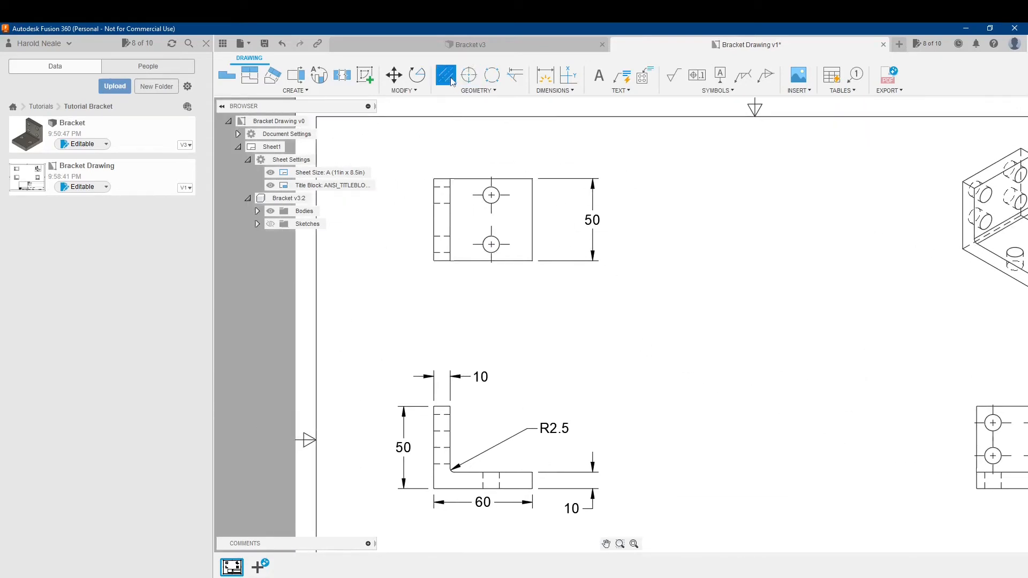
click(437, 204)
click(439, 187)
- Add centerlines to the front view's hidden holes: the two through the vertical leg and the one through the base
middle_drag(701, 292, 698, 164)
scroll(697, 165, up, 1)
click(411, 319)
click(410, 301)
click(408, 356)
click(409, 338)
click(454, 377)
click(470, 376)
- Add centerlines between the hidden edges of the two base holes in the right view and finish the Centerline command
middle_drag(770, 342, 358, 305)
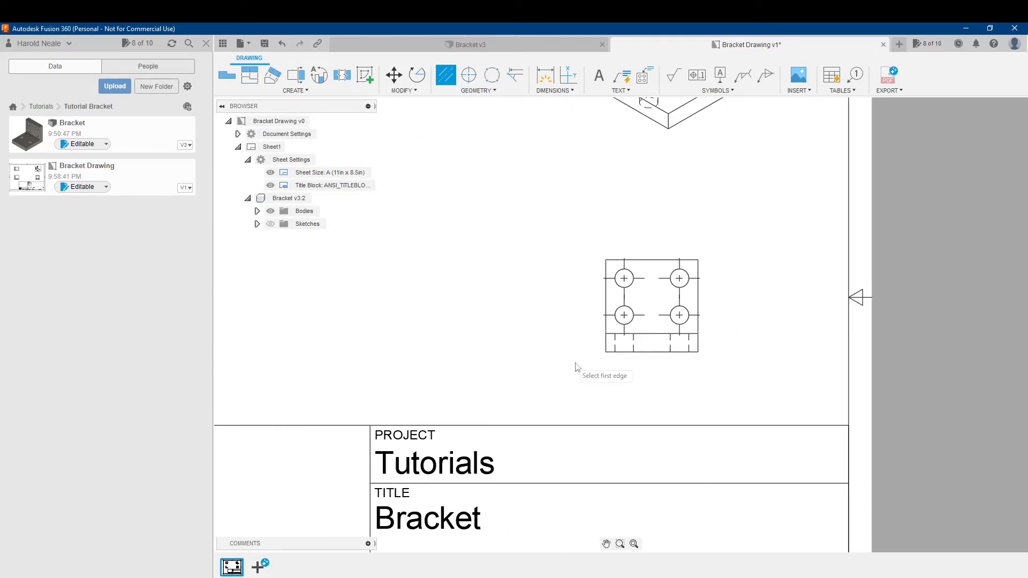
click(616, 346)
click(633, 346)
click(671, 345)
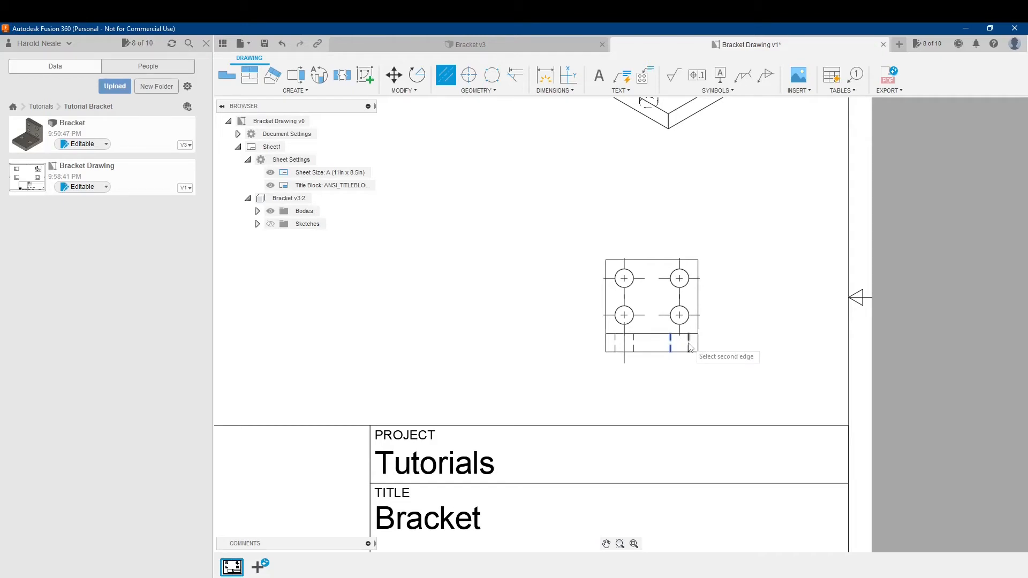
click(688, 345)
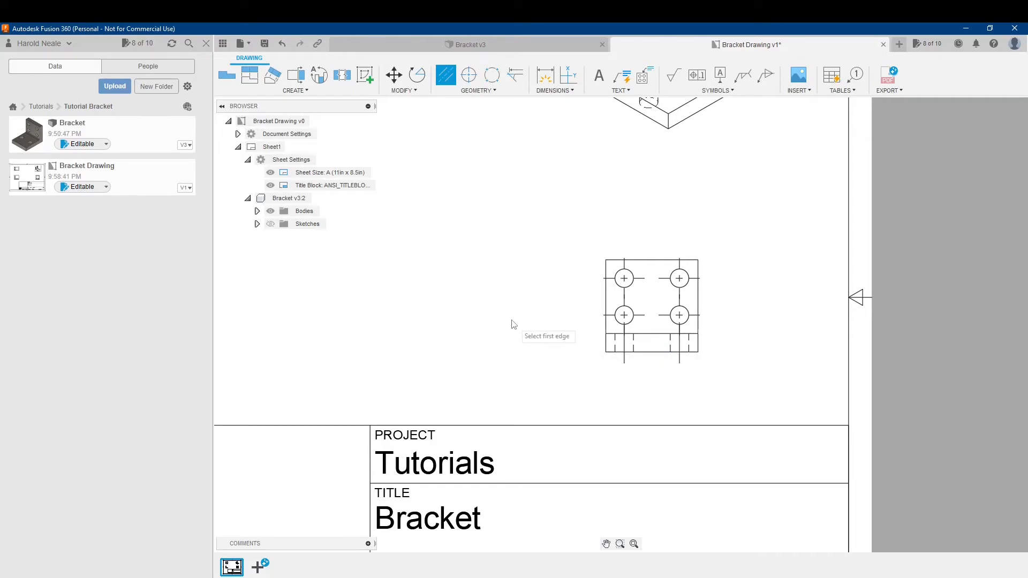
scroll(464, 313, down, 1)
middle_drag(453, 311, 702, 356)
scroll(702, 356, down, 1)
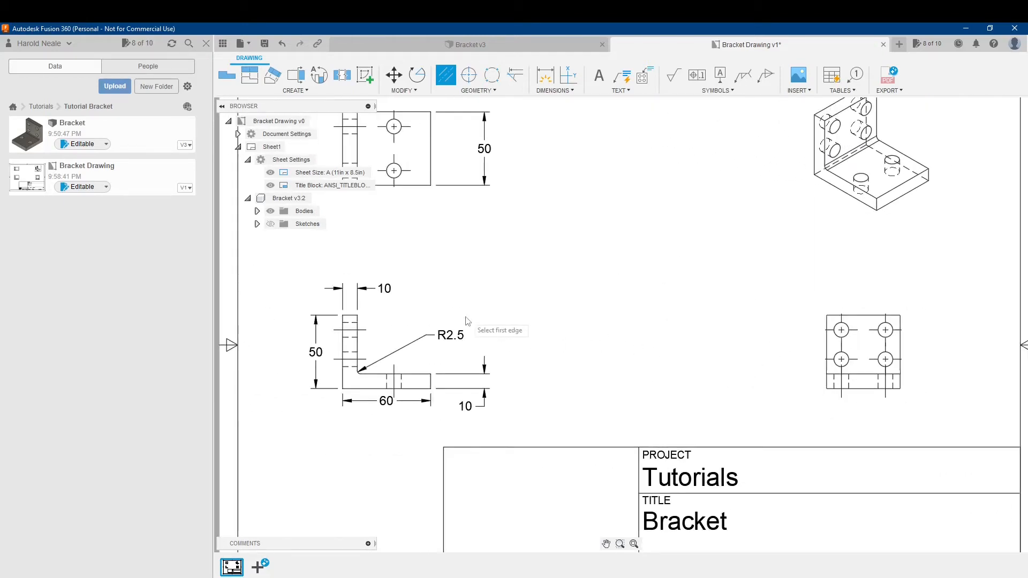
mouse_move(455, 284)
middle_down()
mouse_move(496, 285)
mouse_move(525, 334)
middle_up()
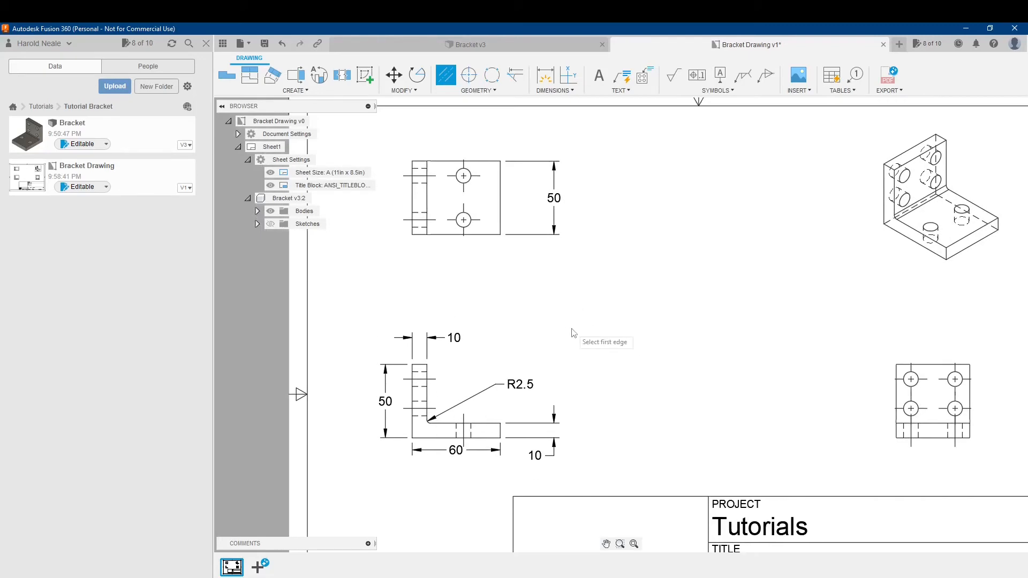
key(Escape)
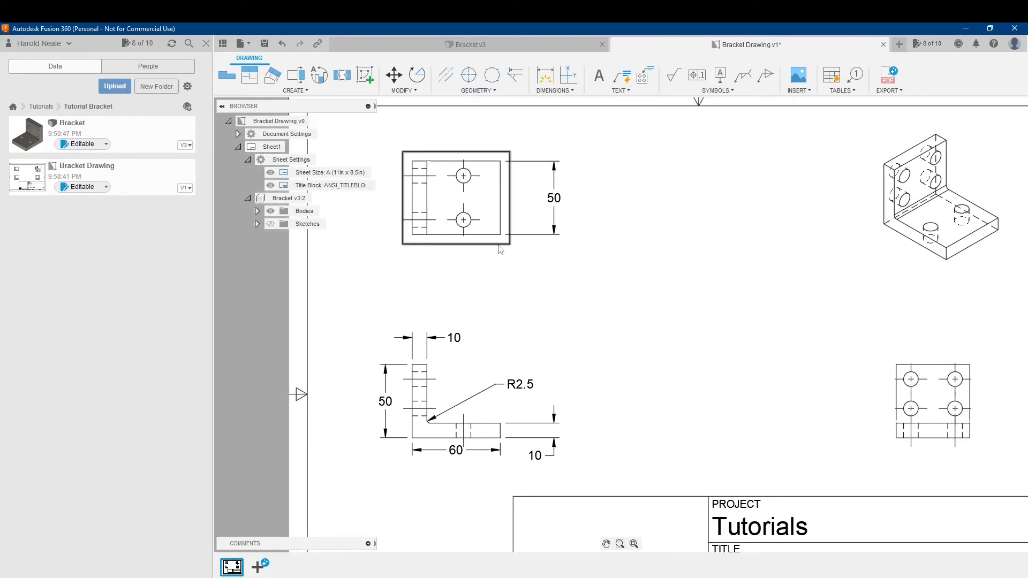
- Dimension the horizontal distance from the lower hole's center to the right edge of the top view, placing it below the view
scroll(495, 247, up, 3)
middle_drag(457, 285, 491, 361)
scroll(491, 362, down, 1)
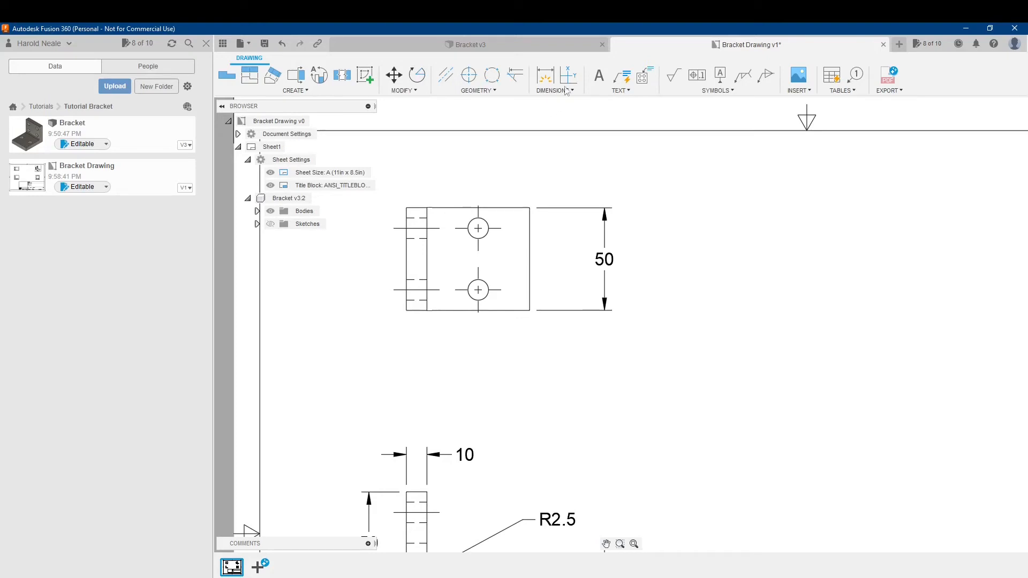
click(546, 79)
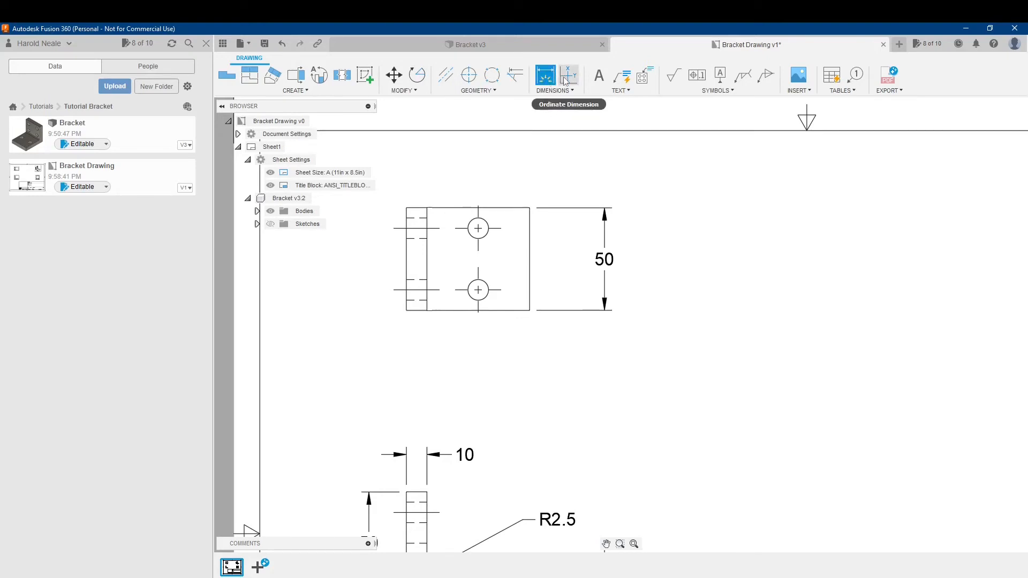
scroll(477, 337, up, 1)
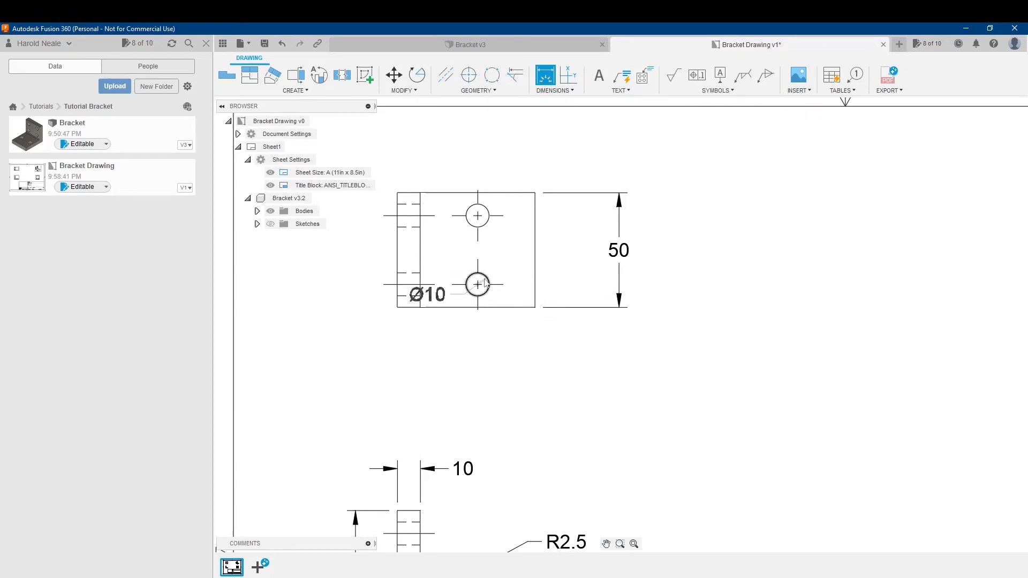
click(535, 307)
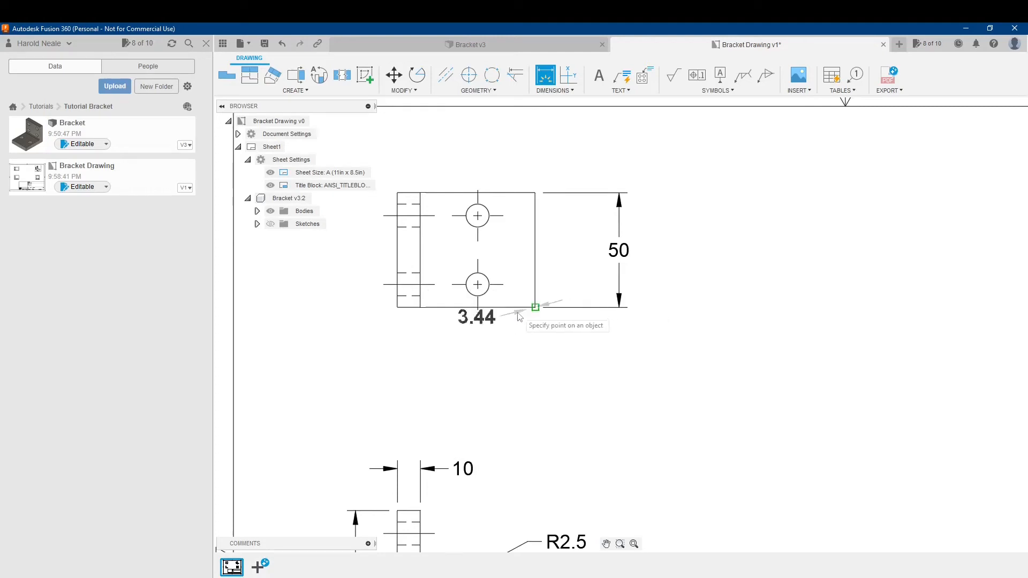
click(477, 284)
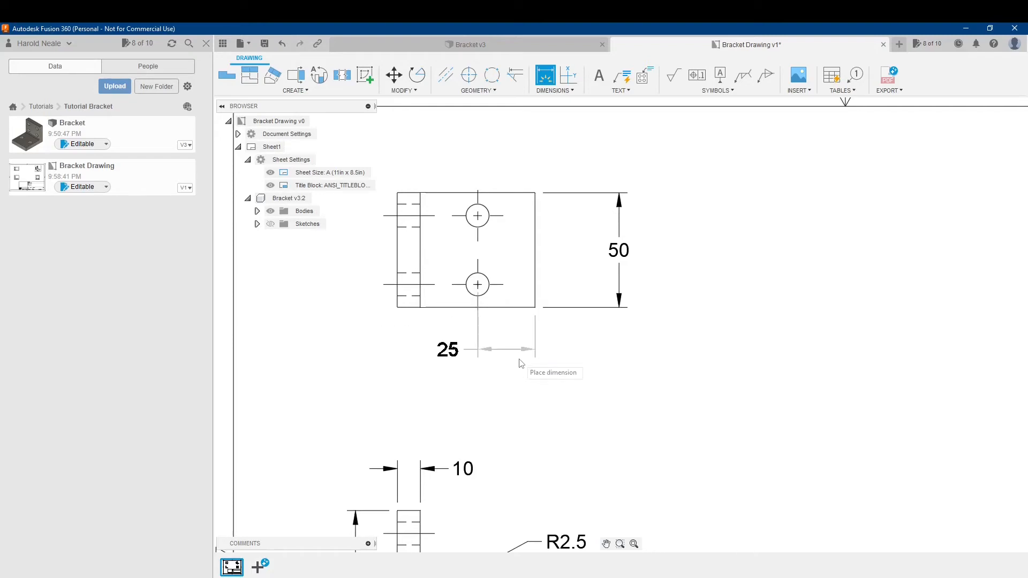
click(520, 364)
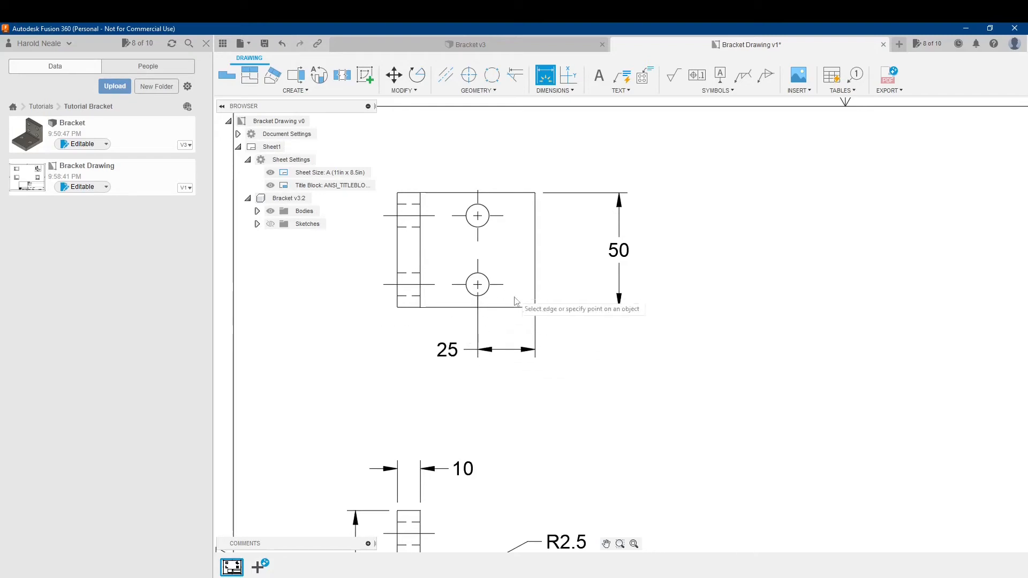
- Dimension the vertical distance from the lower hole's center to the top view's bottom edge, placing it between the view and the height dimension
mouse_move(597, 390)
middle_down()
mouse_move(590, 294)
mouse_move(507, 347)
mouse_move(571, 390)
middle_up()
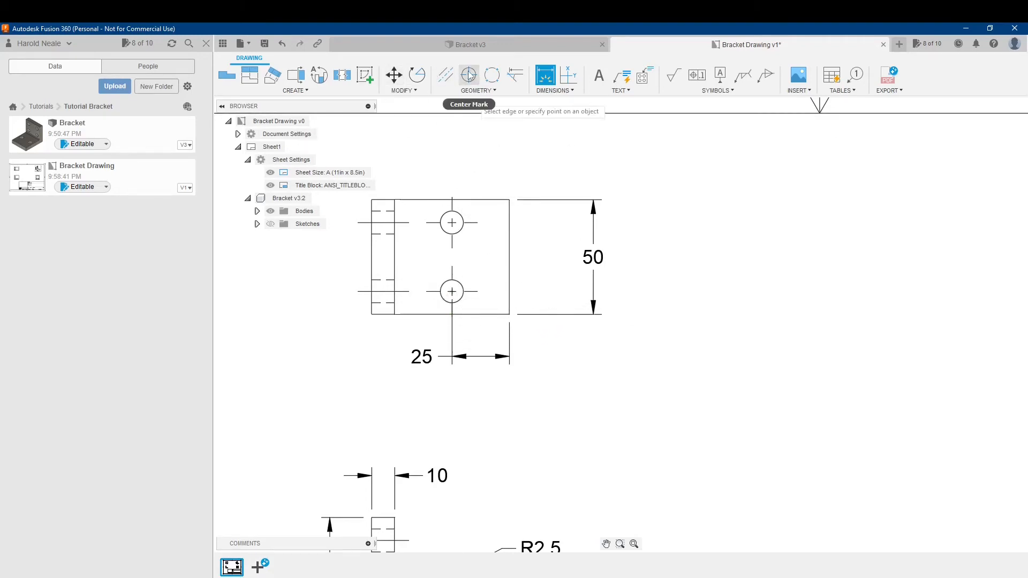
click(452, 293)
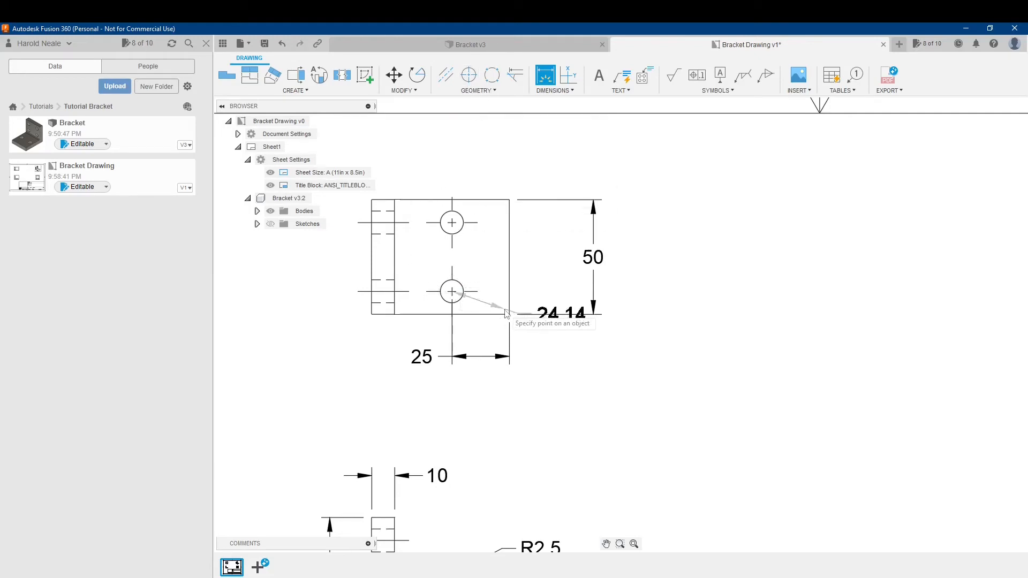
click(508, 314)
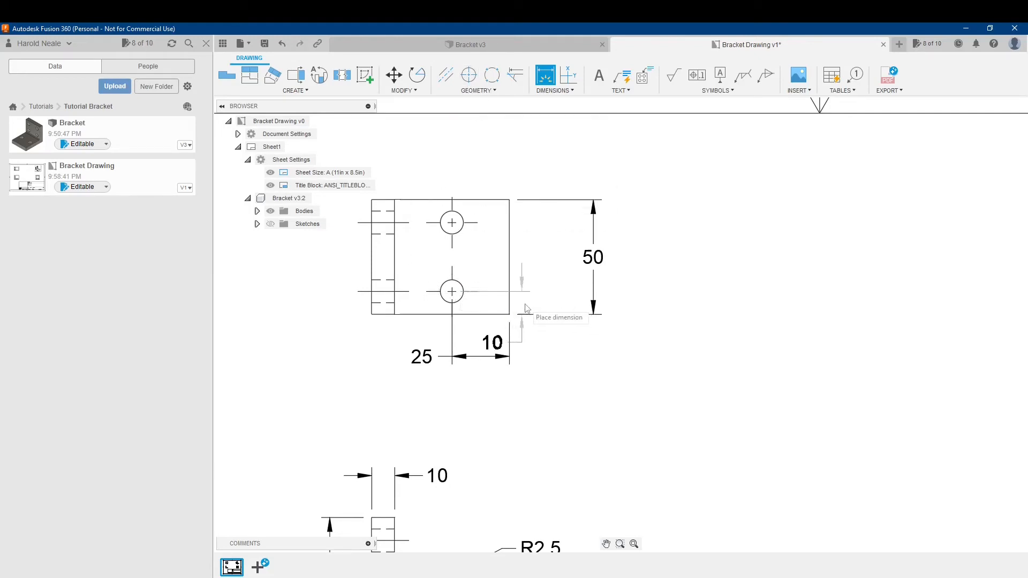
click(557, 307)
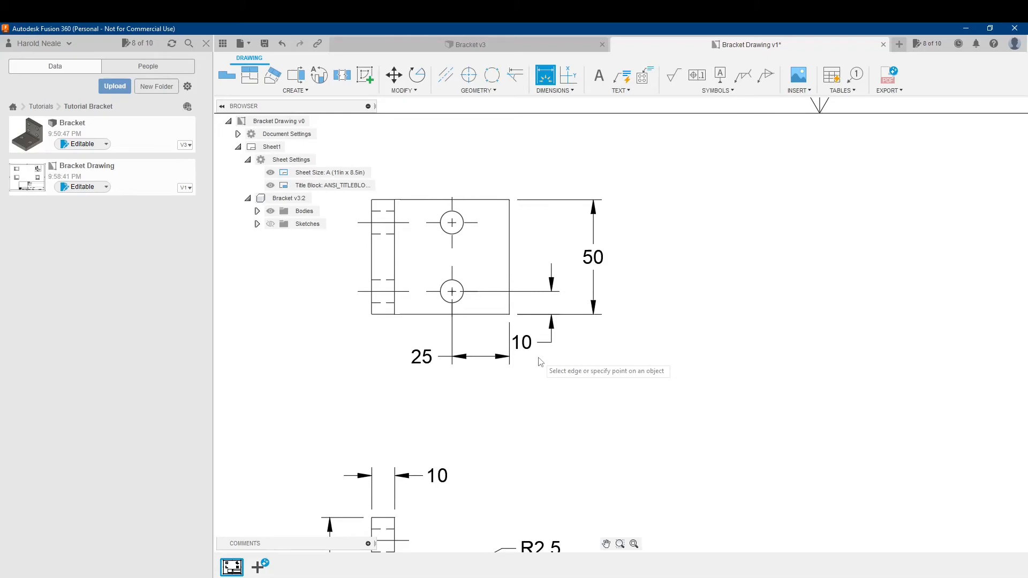
key(Escape)
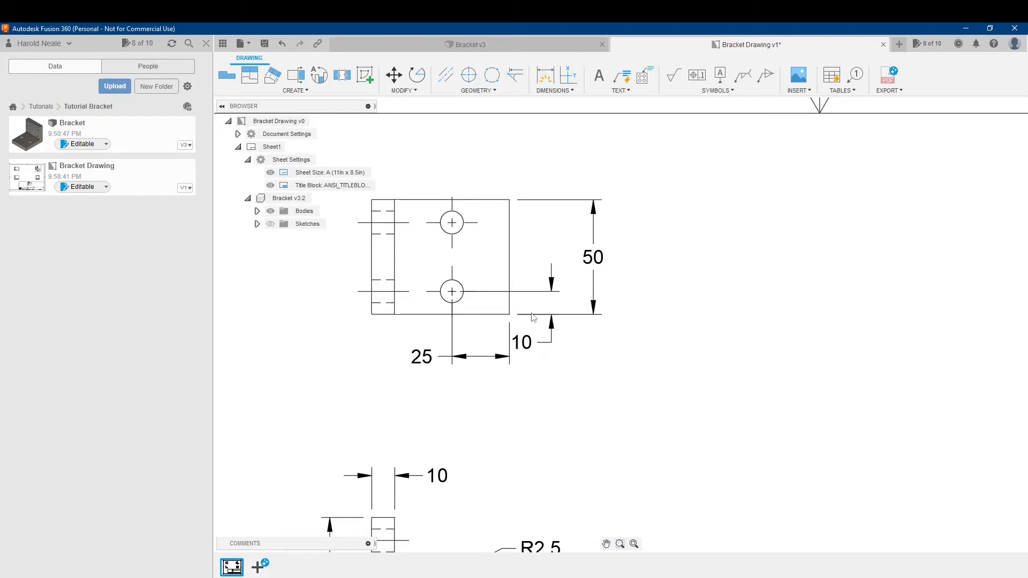
- Replace the lower hole's vertical dimension in the top view with one from the upper hole's center to the view's top edge
click(540, 316)
key(Delete)
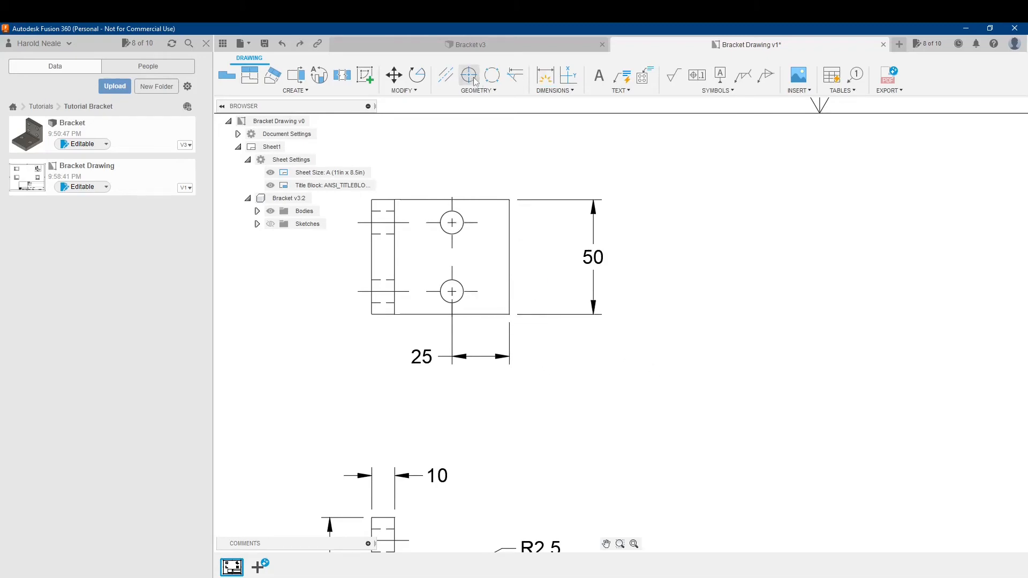
click(545, 75)
click(452, 222)
click(508, 199)
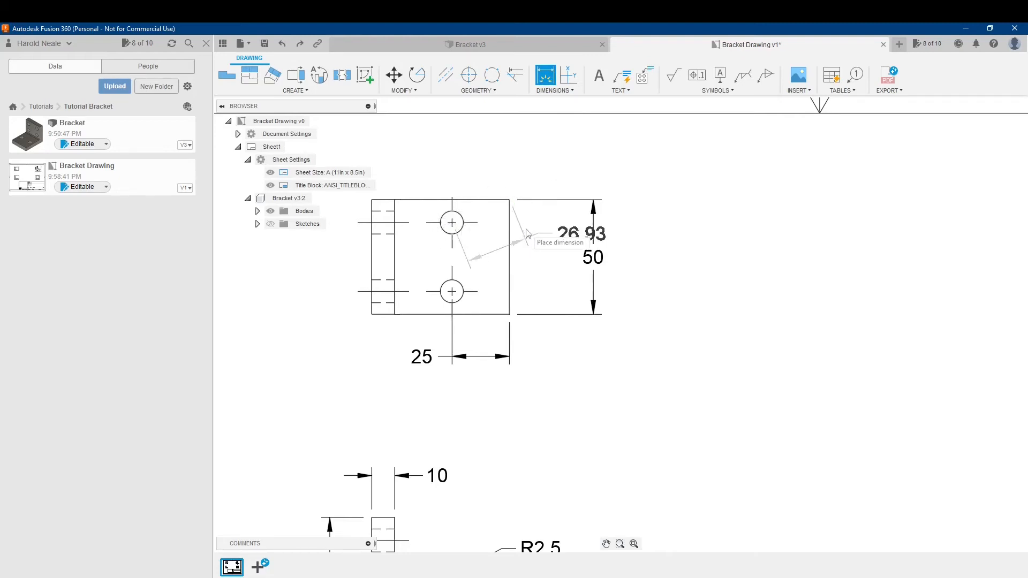
click(547, 213)
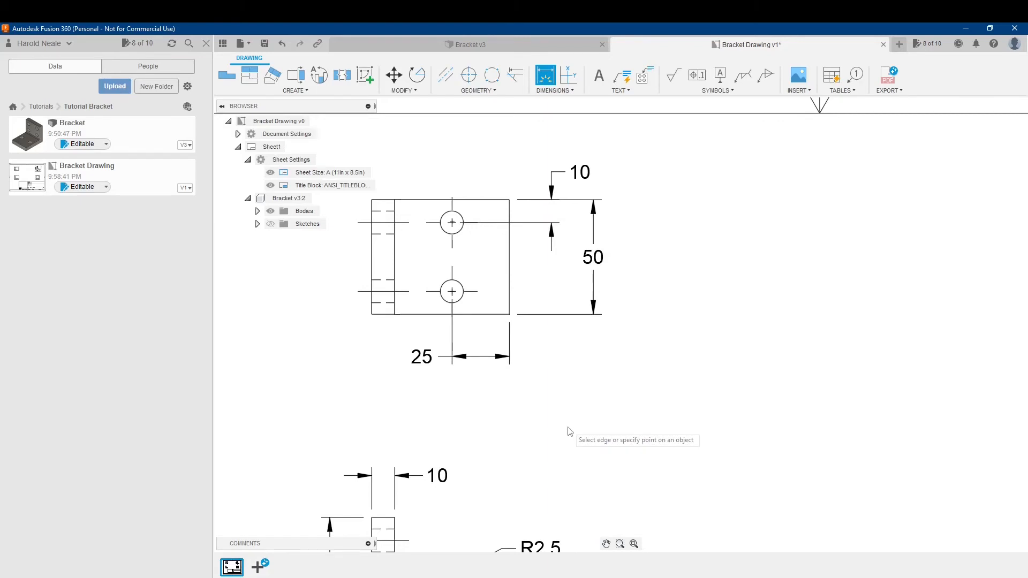
- Try a vertical dimension from the lower hole's center to the top view's bottom edge, and delete it again
mouse_move(568, 429)
middle_down()
mouse_move(502, 369)
mouse_move(482, 431)
middle_up()
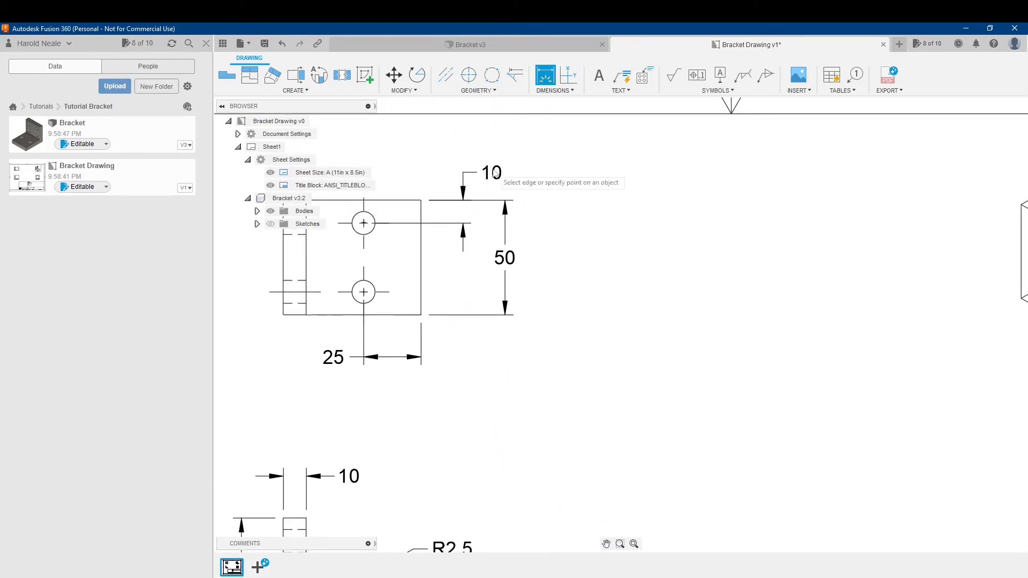
middle_drag(534, 179, 622, 170)
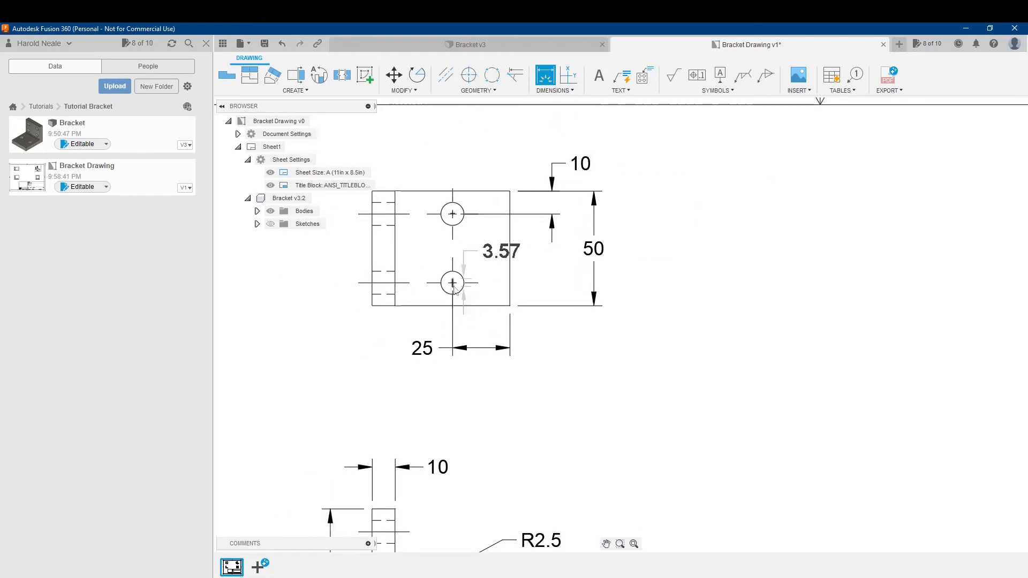
click(510, 306)
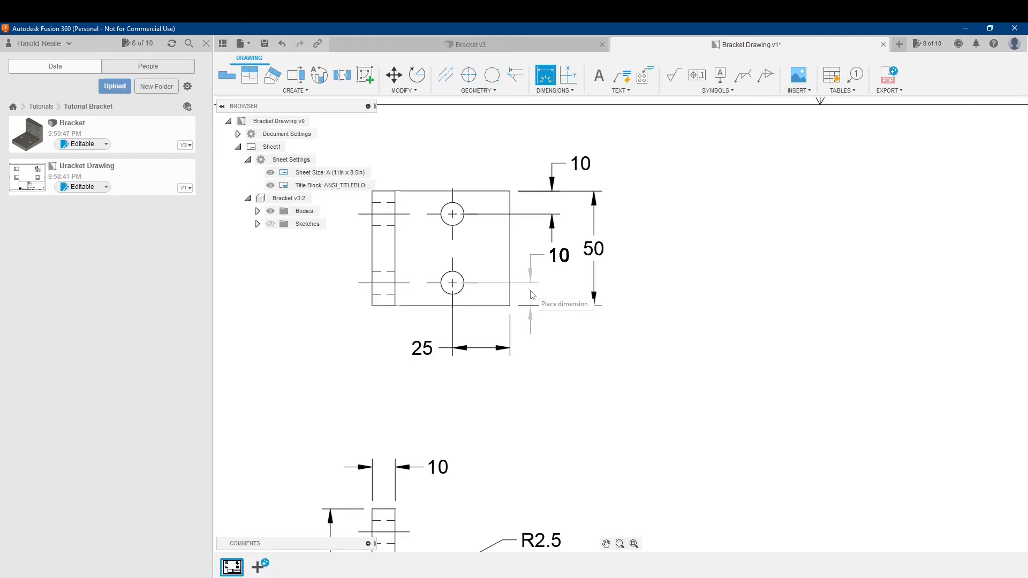
click(531, 294)
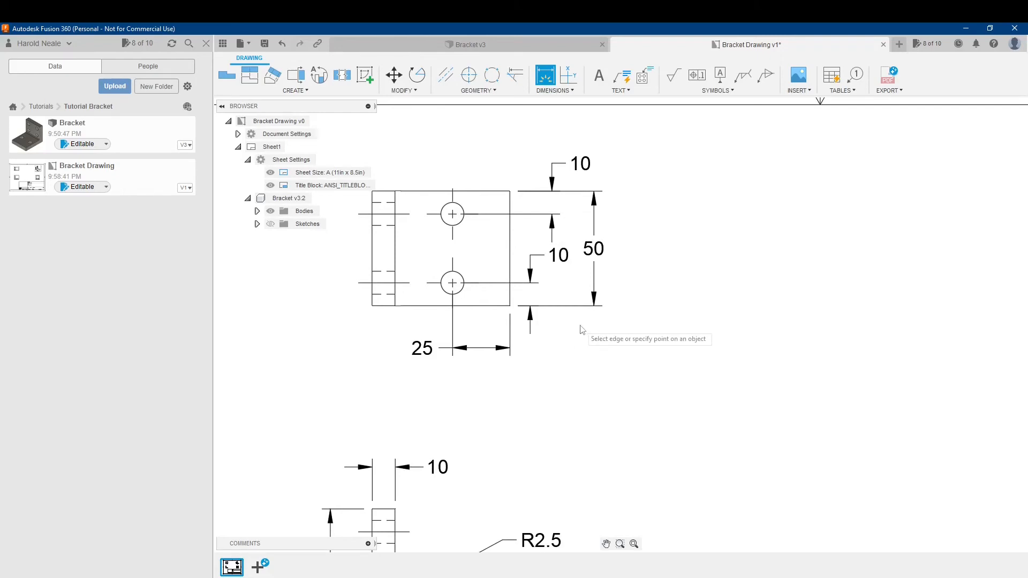
key(Escape)
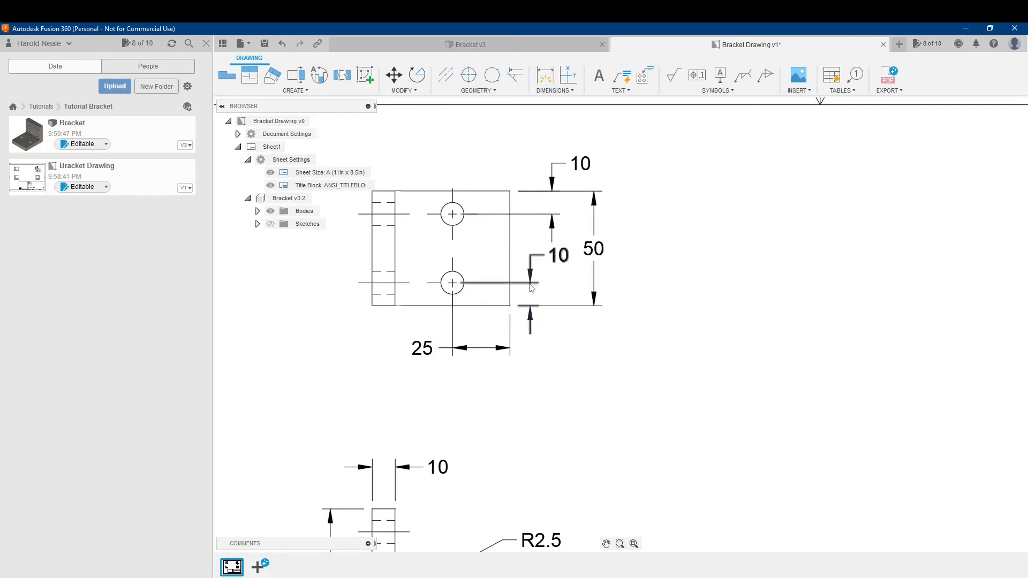
click(531, 282)
key(Delete)
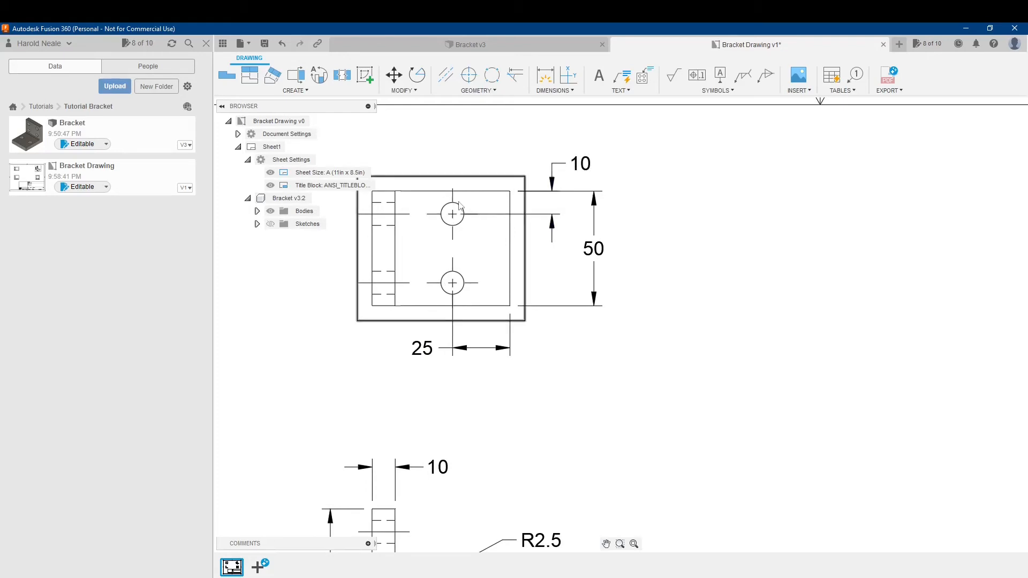
- Examine the top view's hole dimensions and the space around the view for anything still undimensioned
scroll(576, 404, down, 2)
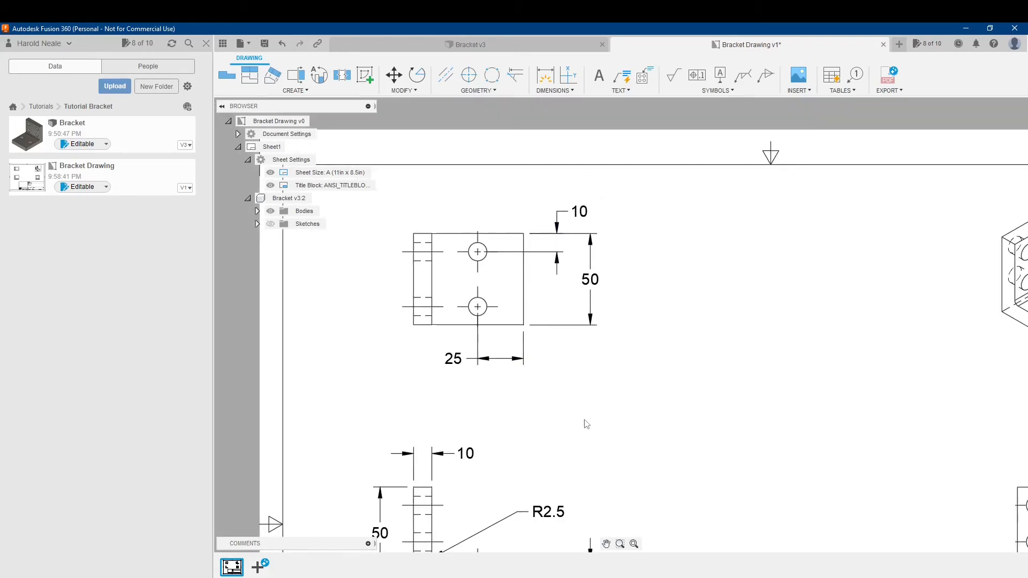
mouse_move(618, 465)
middle_down()
mouse_move(601, 346)
mouse_move(617, 312)
mouse_move(573, 368)
middle_up()
mouse_move(708, 345)
middle_down()
mouse_move(672, 369)
mouse_move(670, 418)
middle_up()
middle_drag(534, 353, 670, 381)
scroll(666, 377, up, 1)
scroll(517, 226, up, 1)
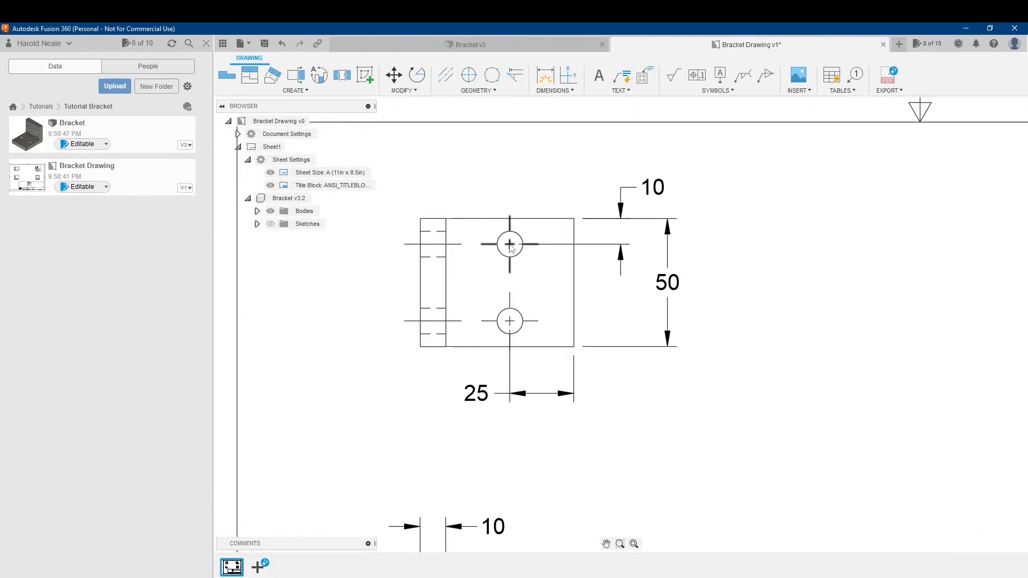
scroll(790, 340, down, 1)
middle_drag(804, 399, 648, 262)
scroll(667, 281, down, 1)
mouse_move(737, 312)
middle_down()
mouse_move(633, 329)
mouse_move(826, 422)
middle_up()
scroll(583, 253, up, 1)
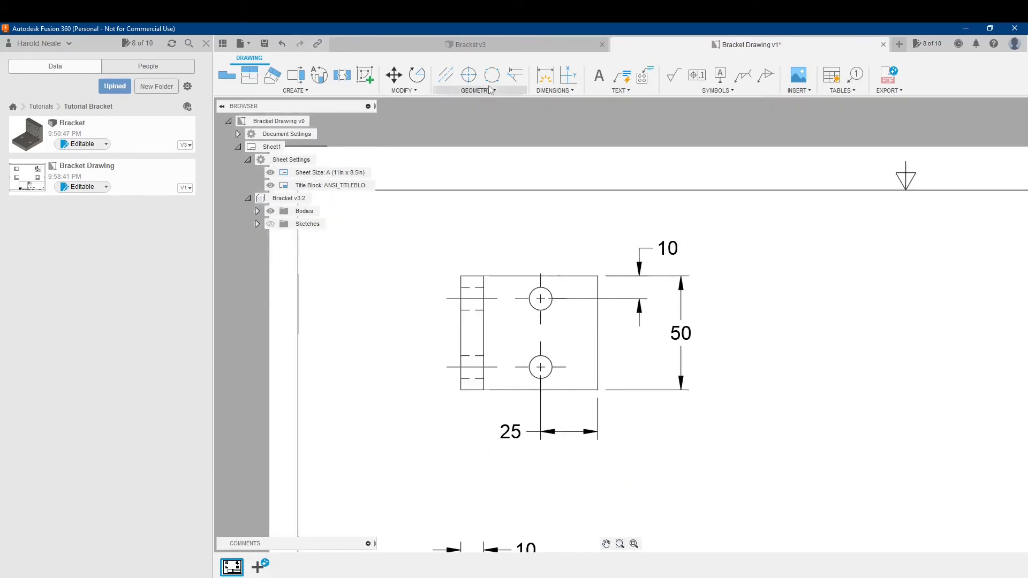
scroll(762, 362, down, 2)
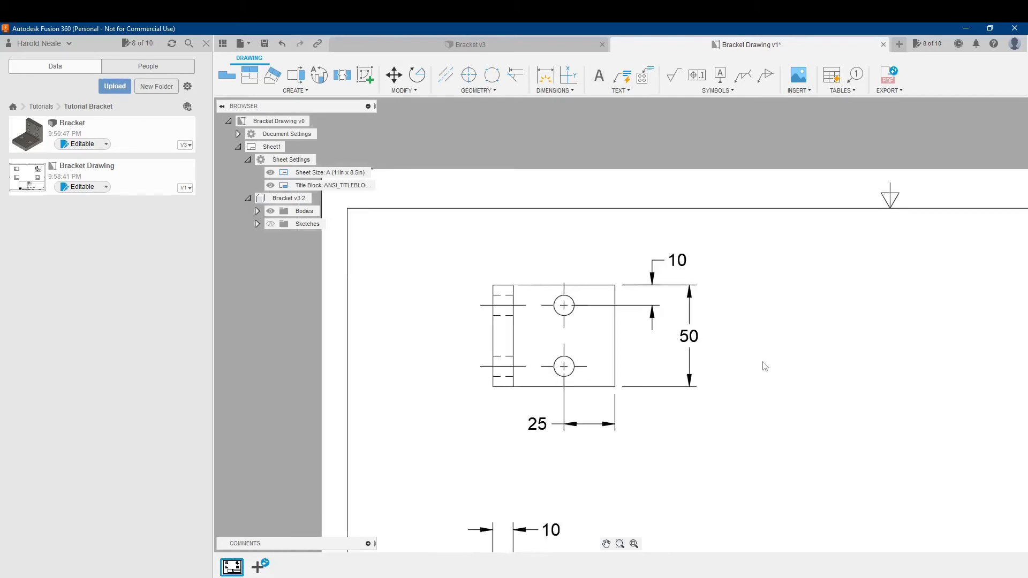
mouse_move(796, 443)
middle_down()
mouse_move(518, 262)
mouse_move(770, 431)
middle_up()
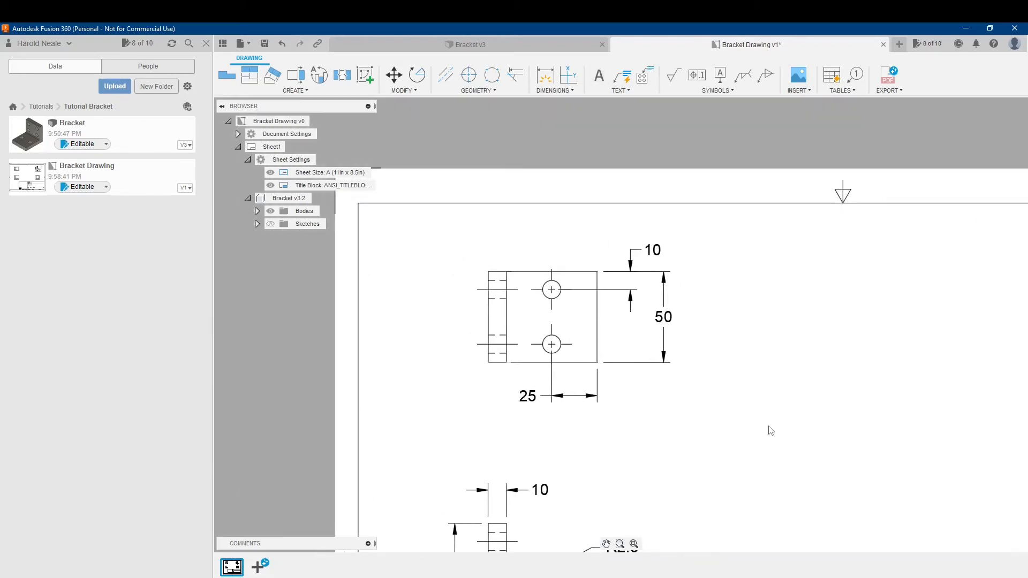
- Dimension the upper hole's diameter in the top view, placing the leader text above the vertical leg
click(542, 75)
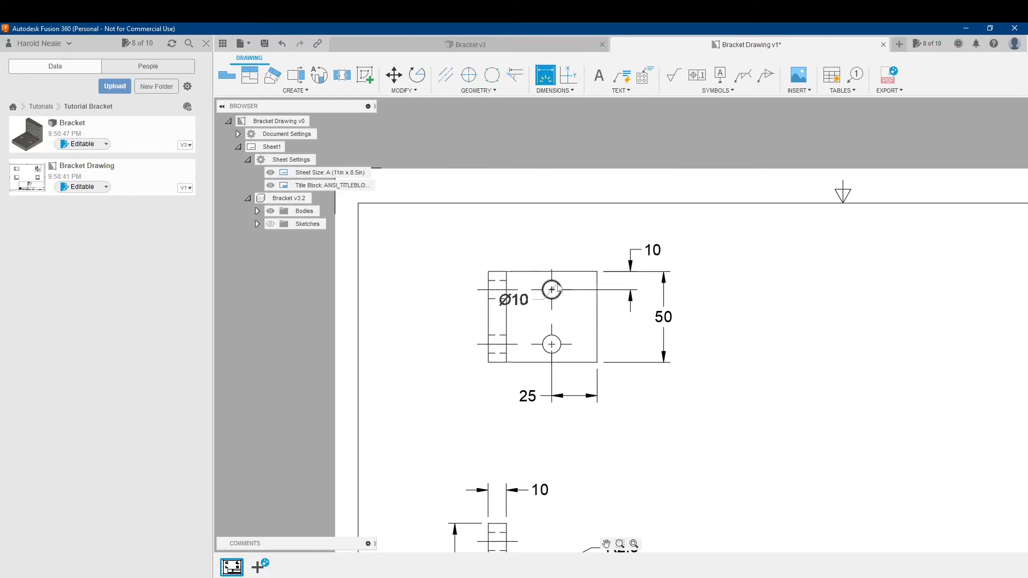
click(557, 289)
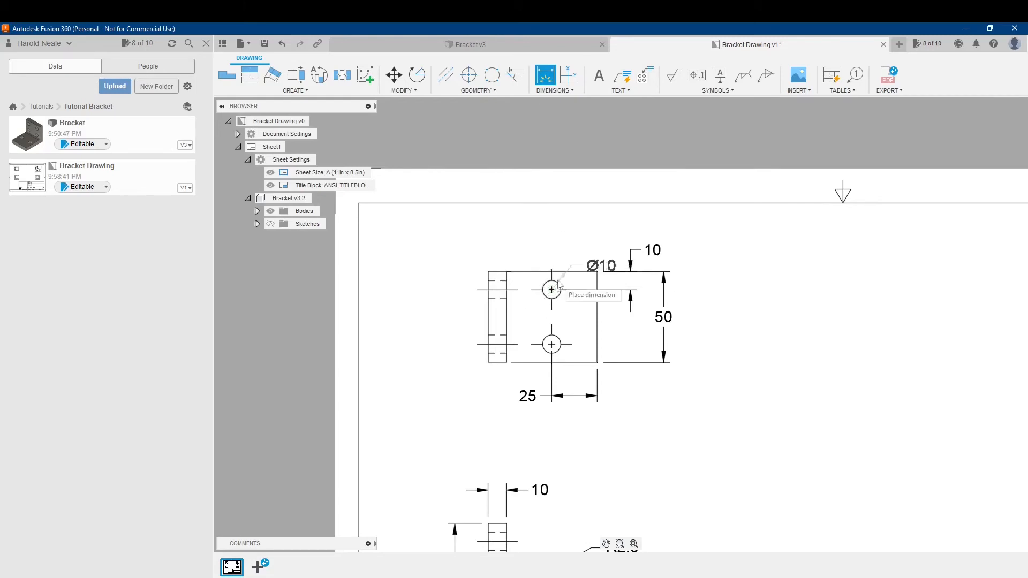
click(509, 230)
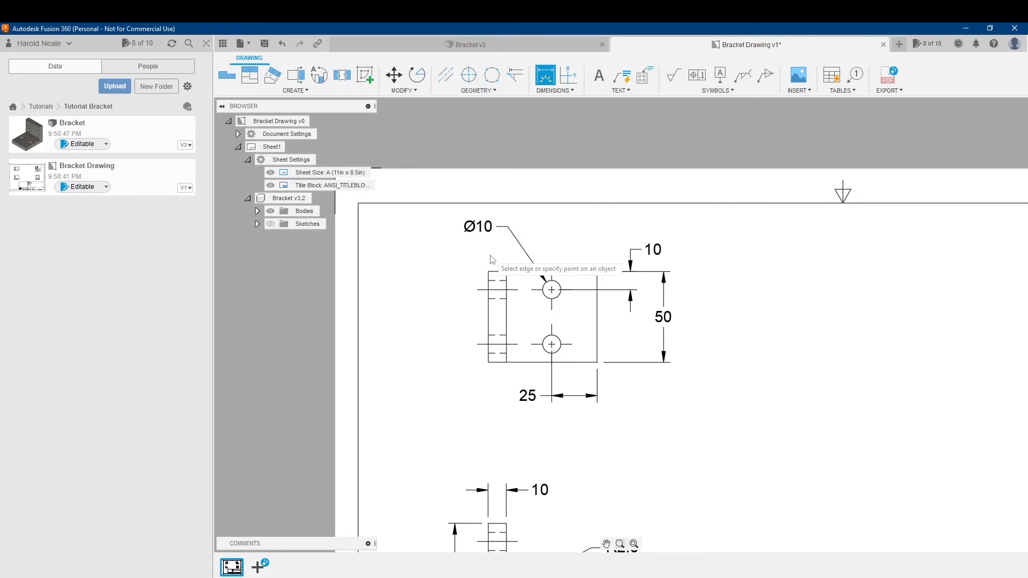
key(Escape)
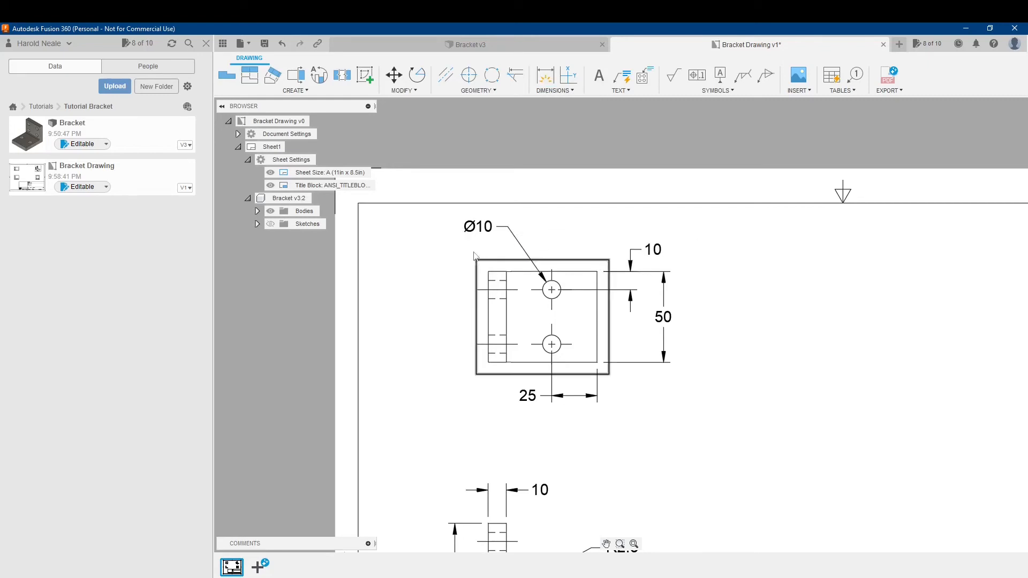
- Add the text "TYP." directly below the top view's hole diameter dimension
click(598, 76)
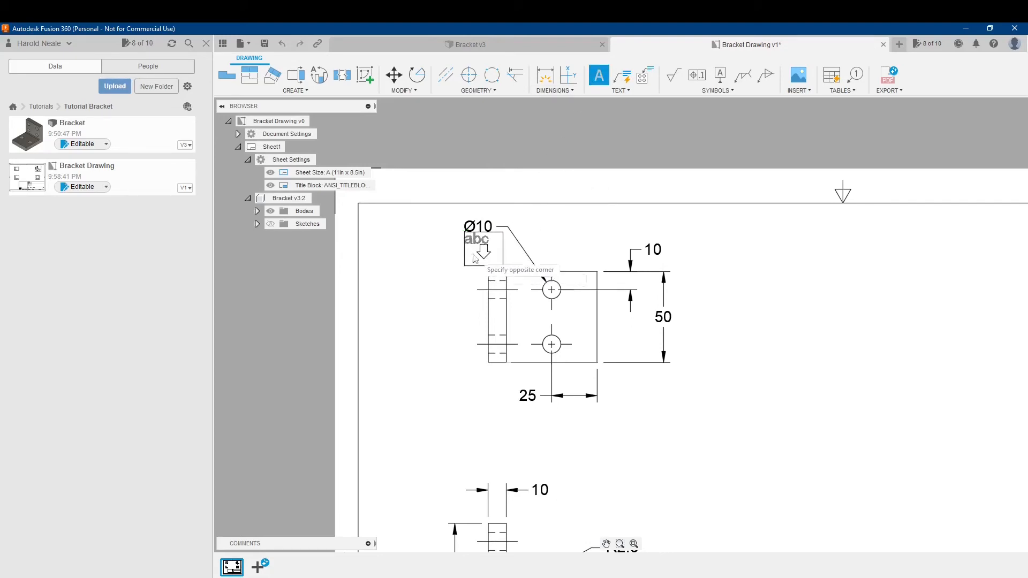
click(500, 260)
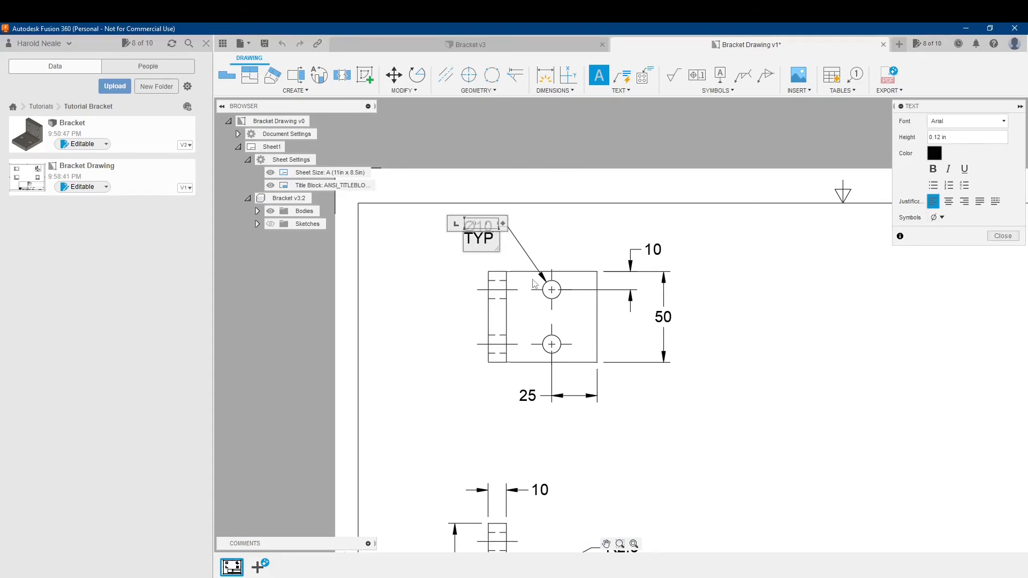
click(566, 216)
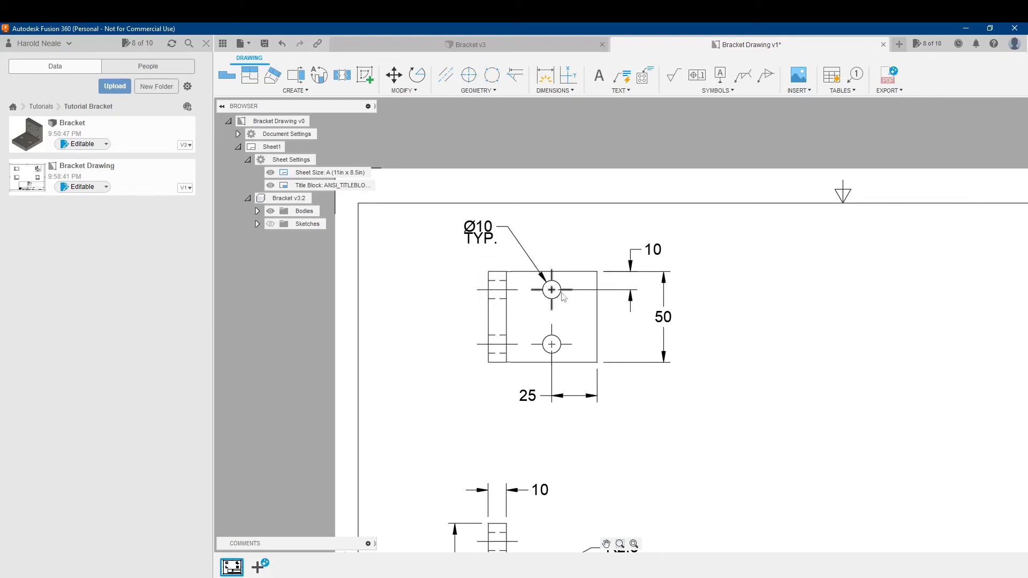
- Add the text note "ALL HOLES 10MM DIAMETER" in the empty area between the top view and the isometric view
middle_drag(752, 466, 683, 403)
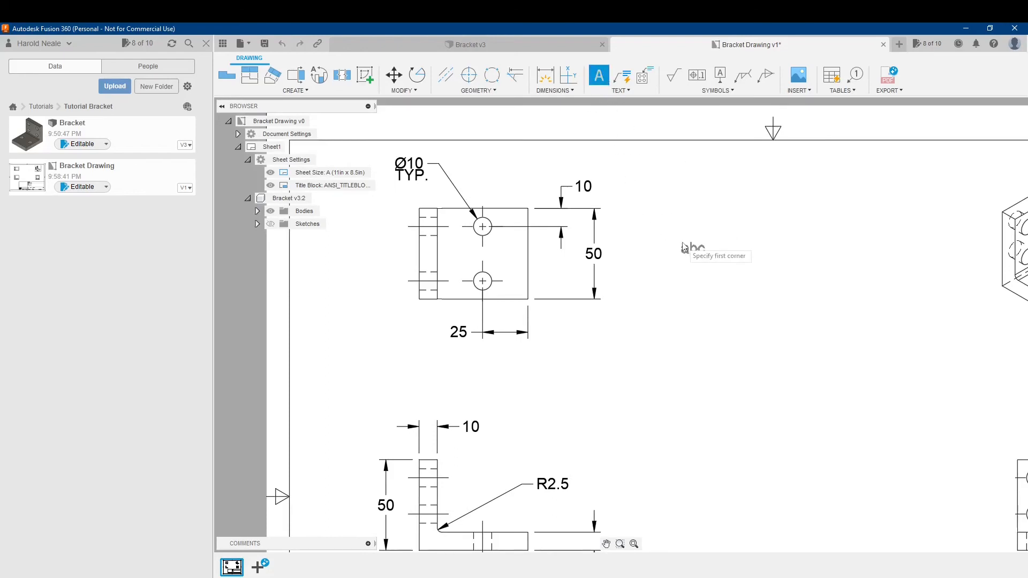
click(712, 328)
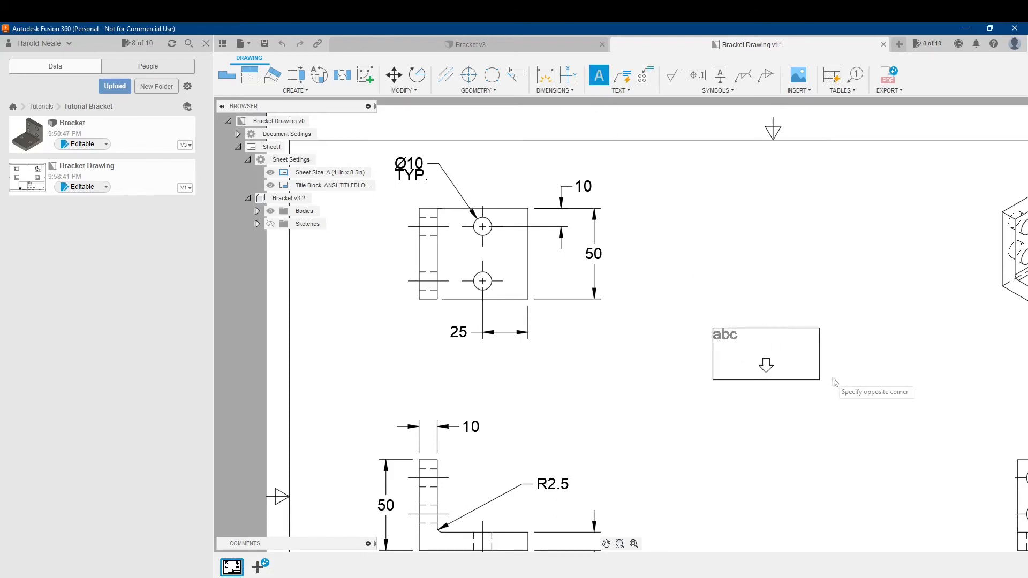
click(847, 382)
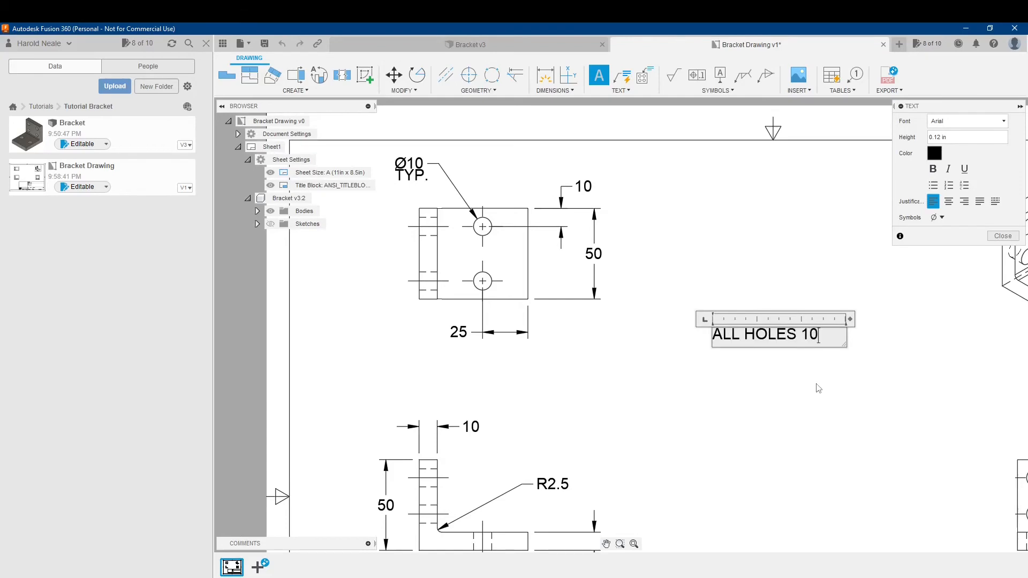
text(DIAM)
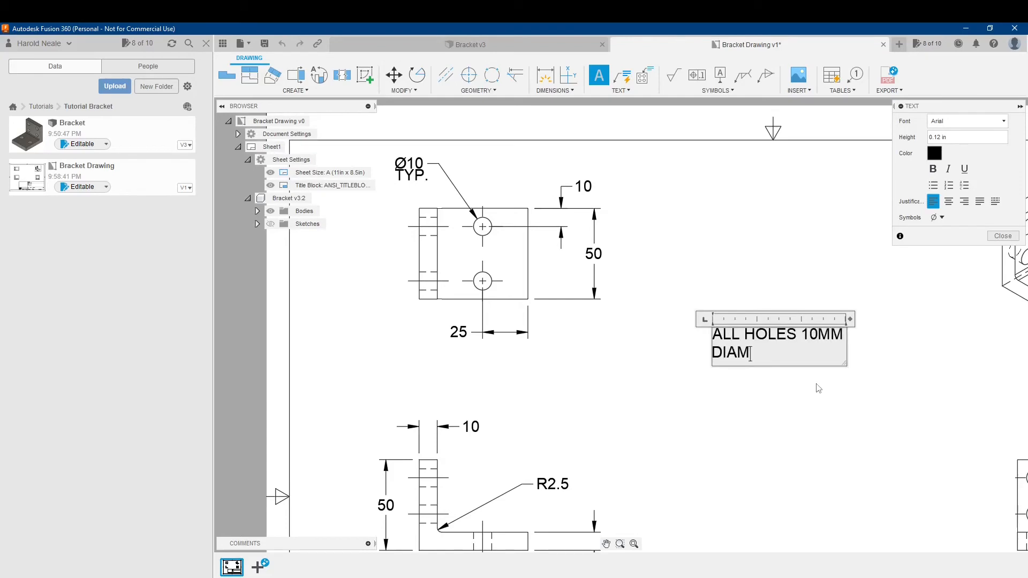
click(813, 401)
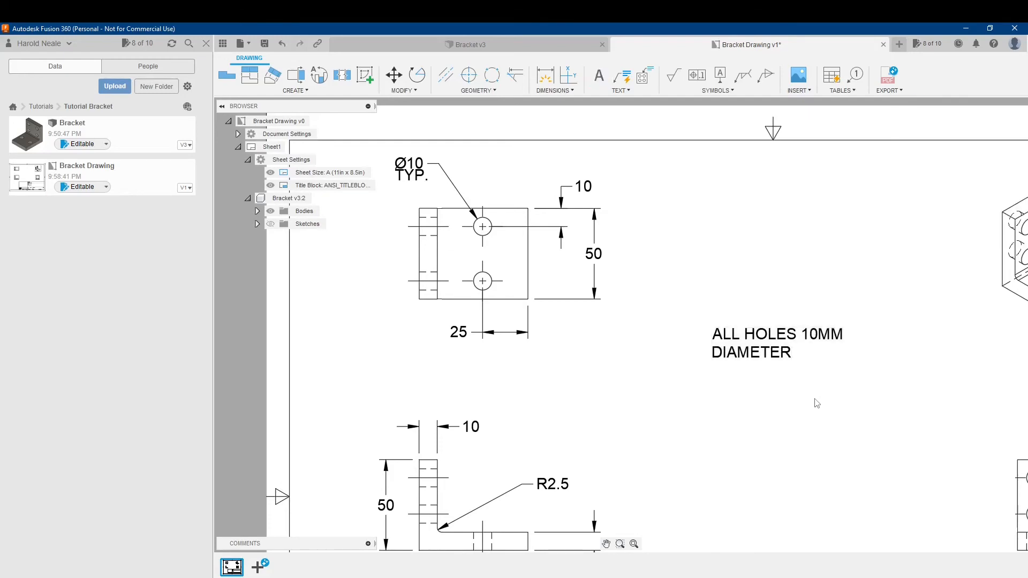
- Add the text note "ALL MEASUREMENTS IN MILLIMETERS" directly below the hole diameter note
scroll(812, 418, down, 3)
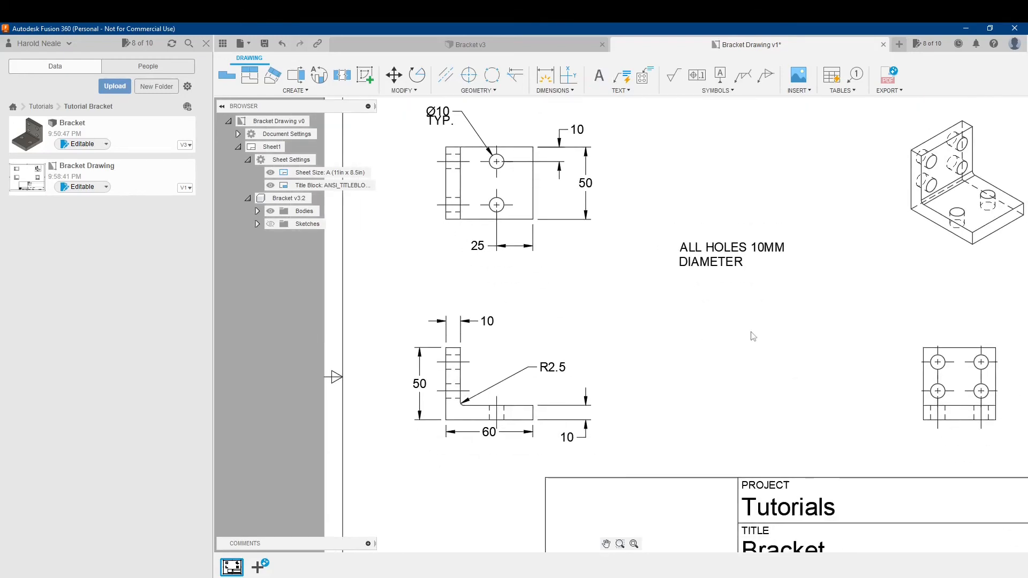
scroll(620, 259, down, 2)
mouse_move(632, 311)
middle_down()
mouse_move(631, 268)
mouse_move(663, 328)
mouse_move(636, 348)
middle_up()
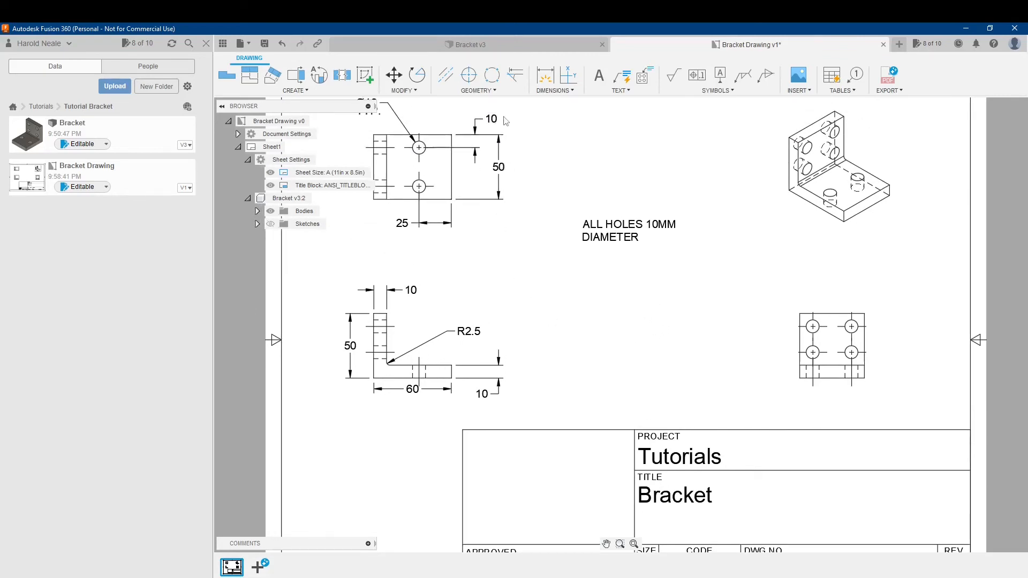
middle_drag(638, 416, 594, 302)
middle_drag(652, 242, 644, 377)
click(597, 76)
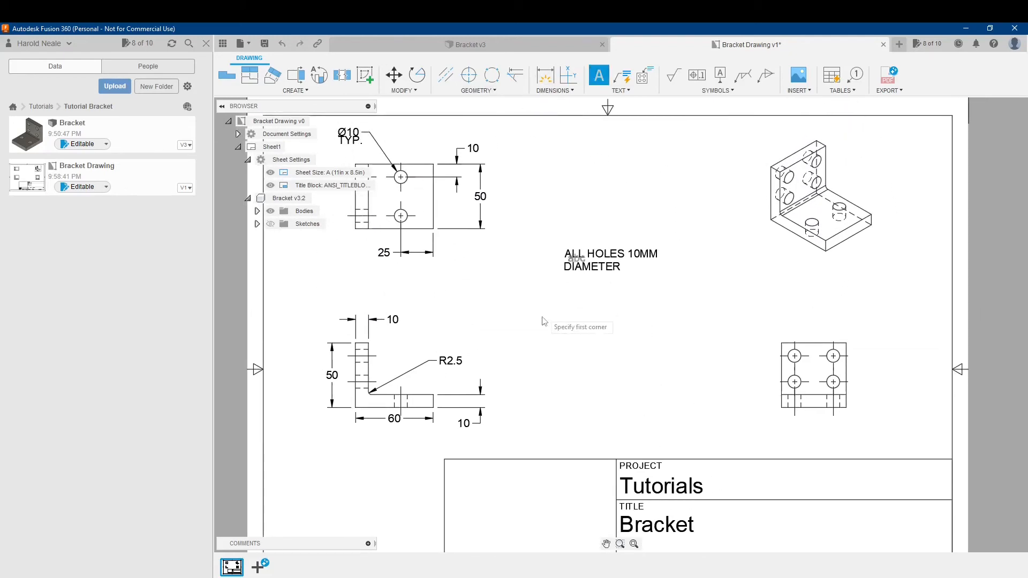
click(560, 288)
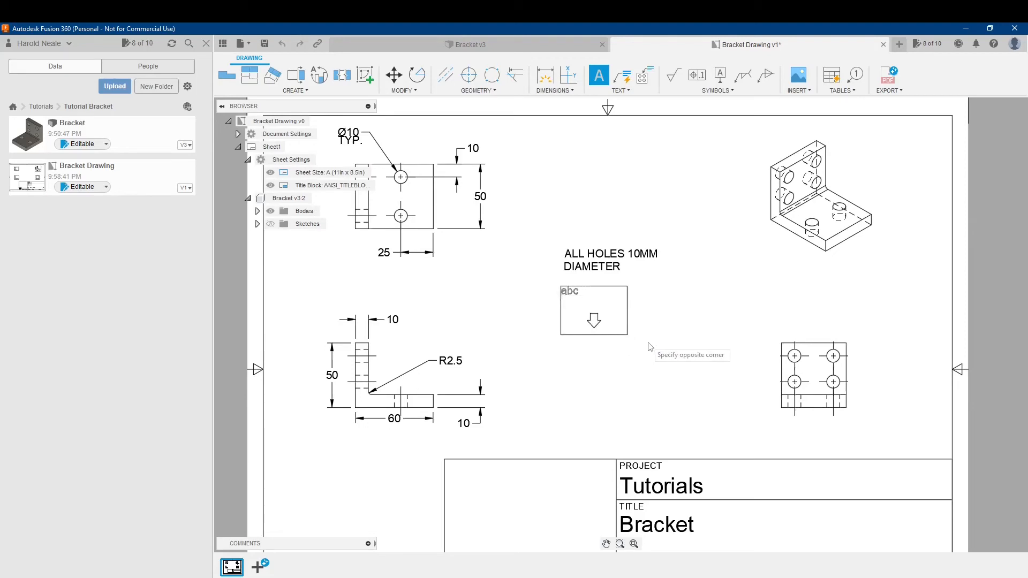
click(669, 348)
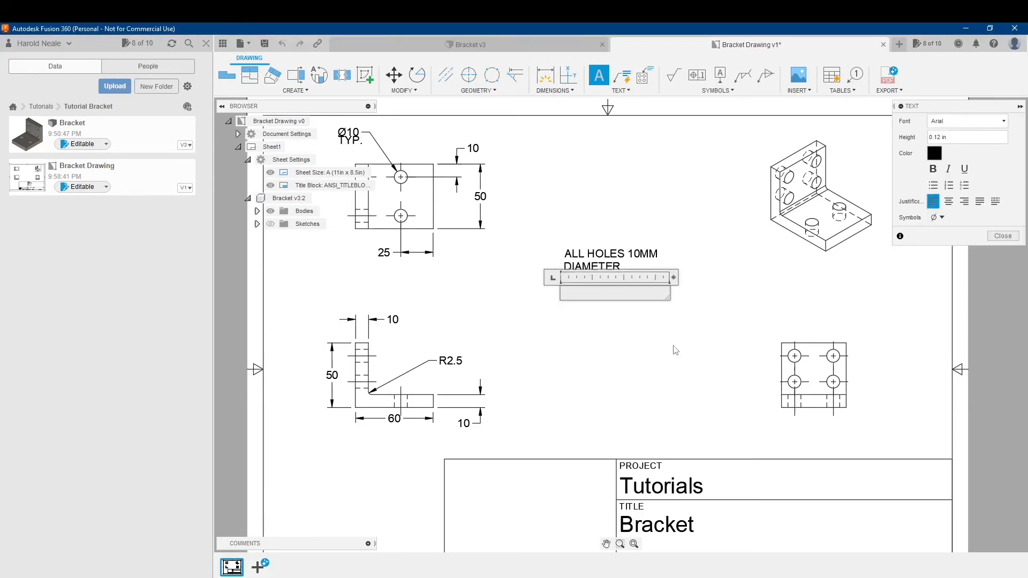
text(ALL MEASUREMENTS IN MILLIMETERS)
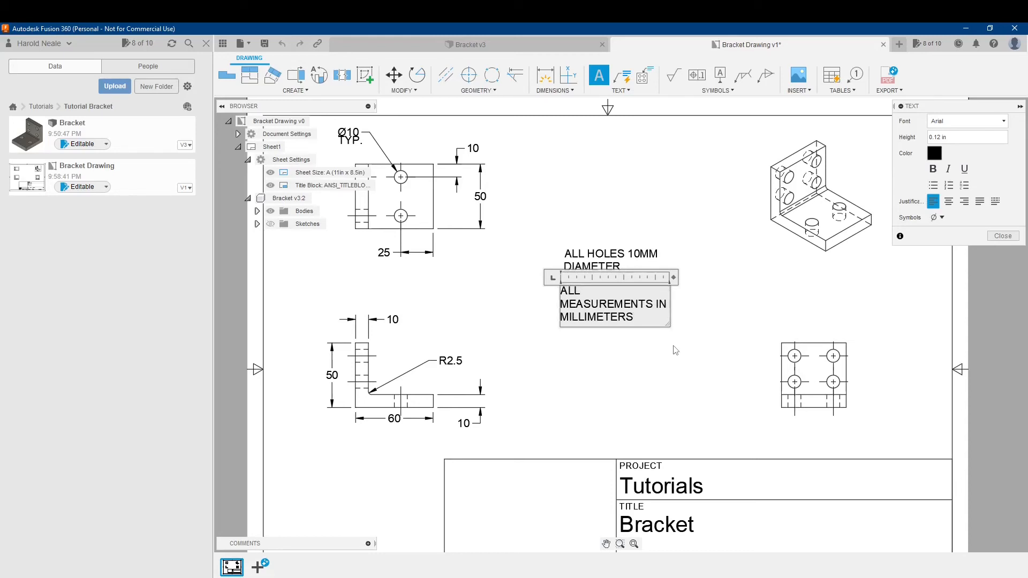
key(Escape)
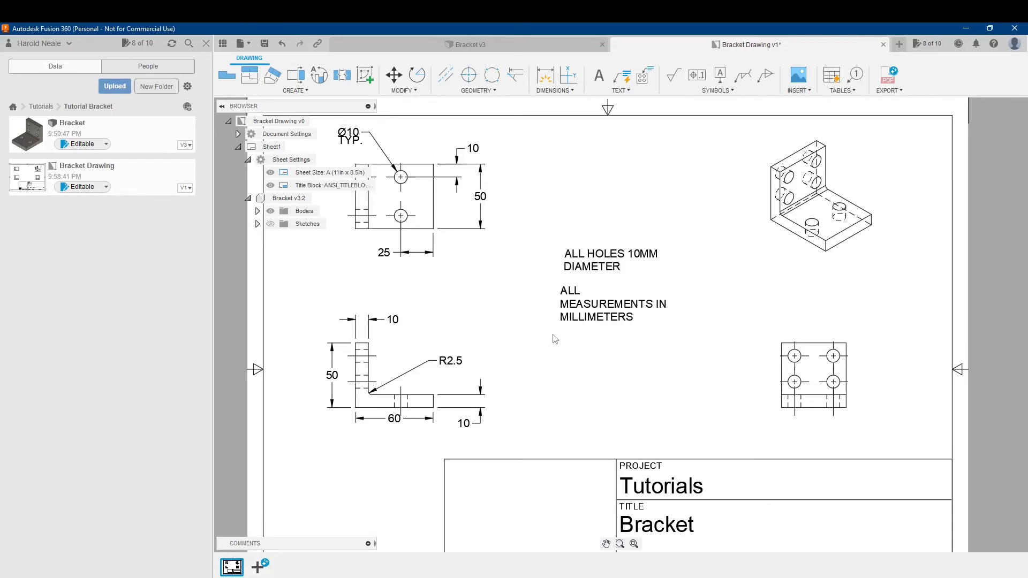
- Dimension the vertical distance from the upper-left hole's center to the top edge in the side view, placing it left of the view
mouse_move(665, 371)
middle_down()
mouse_move(658, 351)
mouse_move(516, 268)
mouse_move(509, 298)
mouse_move(633, 326)
middle_up()
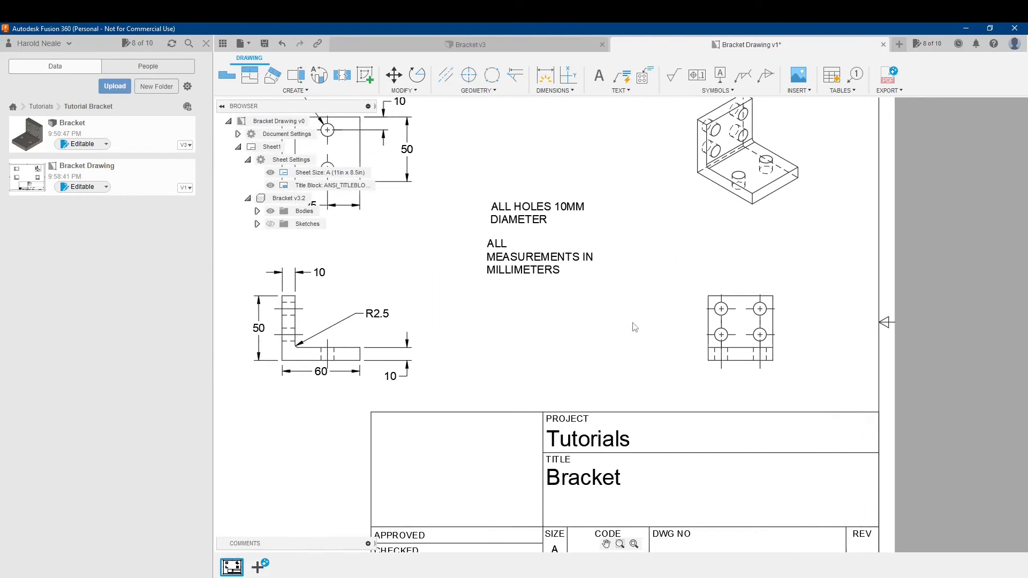
scroll(714, 307, up, 2)
scroll(711, 313, up, 2)
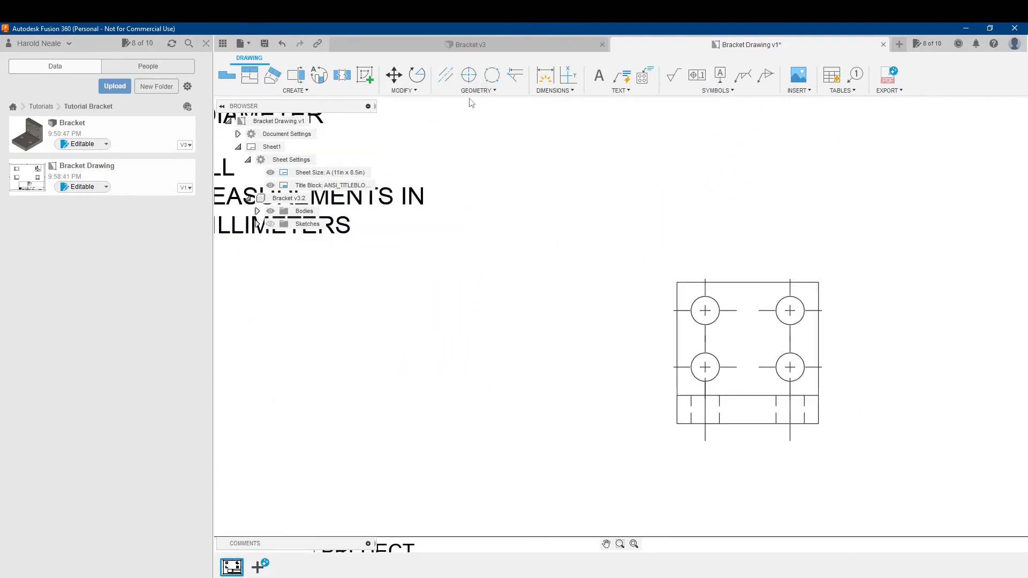
click(545, 76)
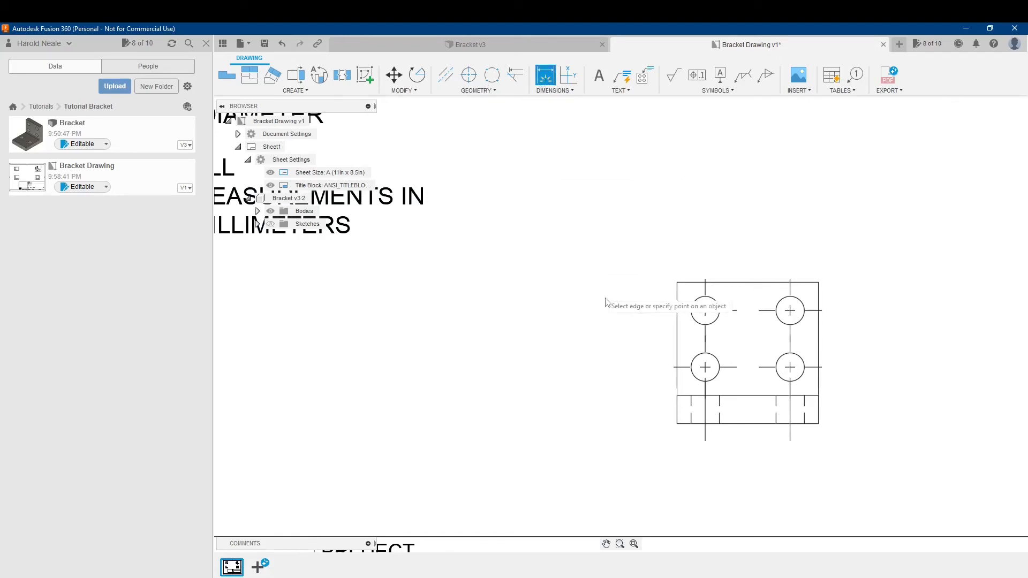
click(704, 310)
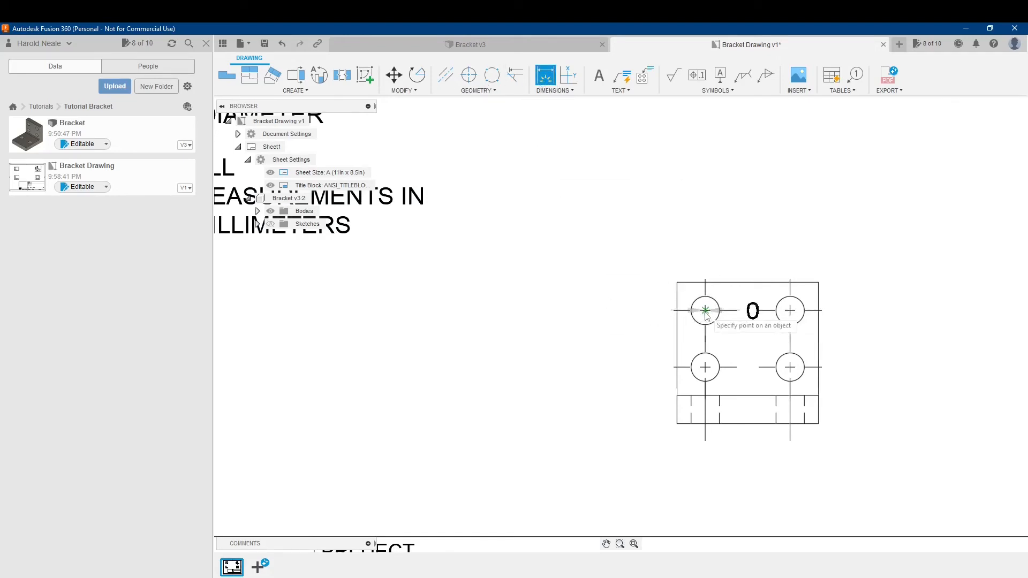
click(678, 282)
click(622, 302)
- Dimension the vertical spacing between the two right-hand hole centers in the side view, placing it right of the view
middle_drag(588, 355, 495, 321)
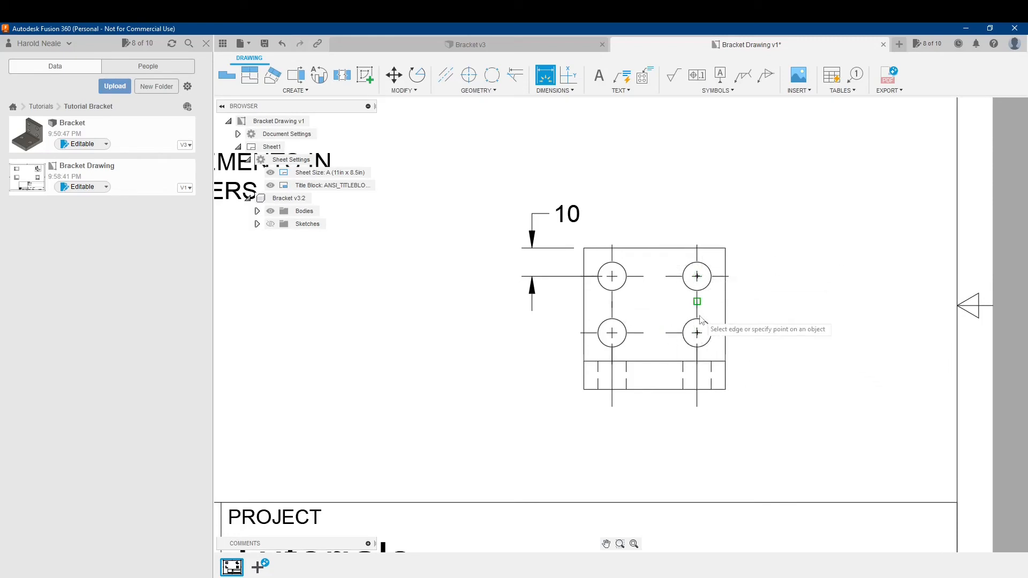
click(697, 276)
click(697, 333)
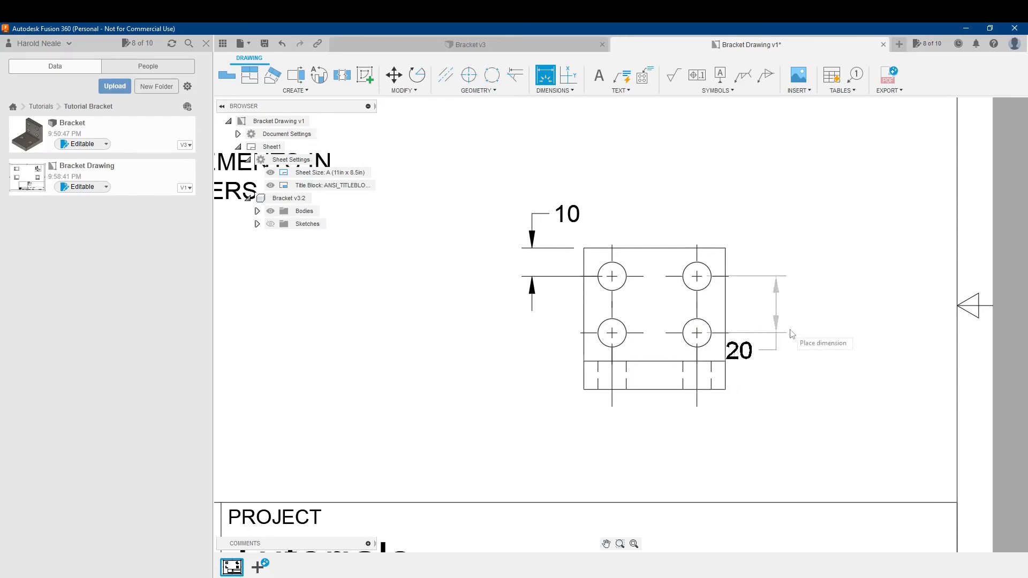
click(807, 333)
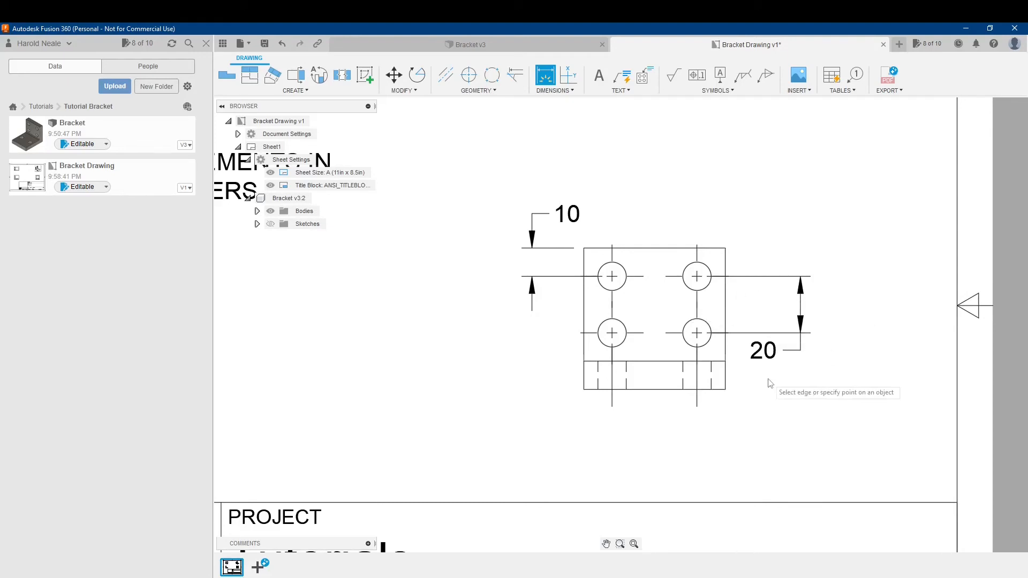
- Dimension the horizontal distance from the upper-right hole's center to the right edge in the side view, placing it above the view
click(469, 79)
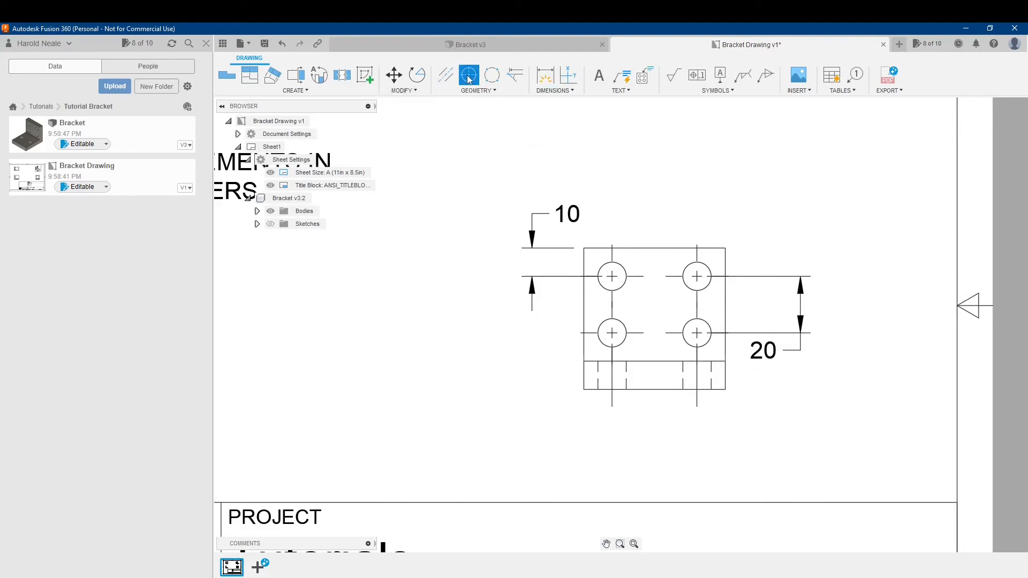
click(556, 80)
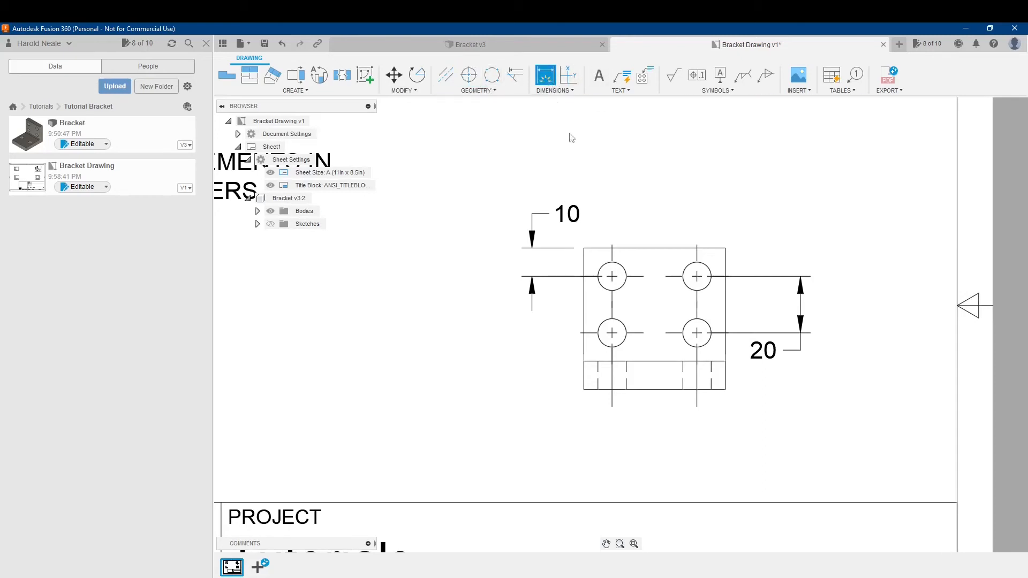
click(697, 277)
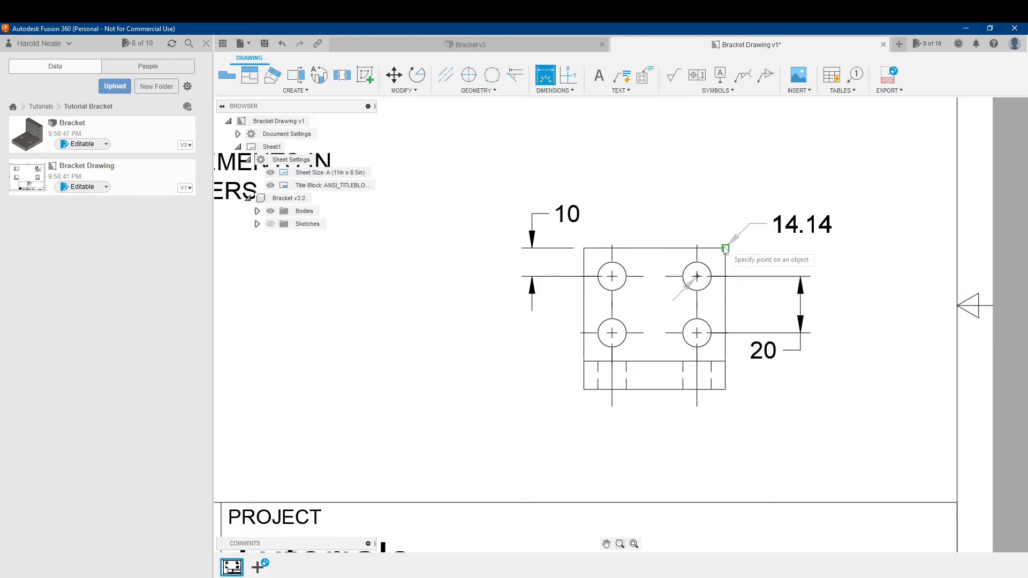
click(779, 199)
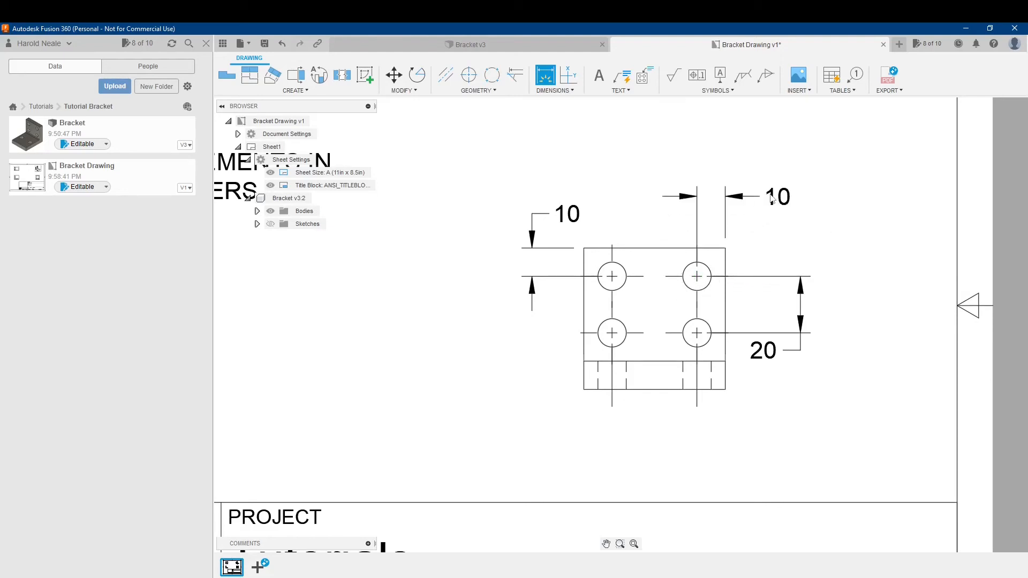
scroll(797, 250, down, 2)
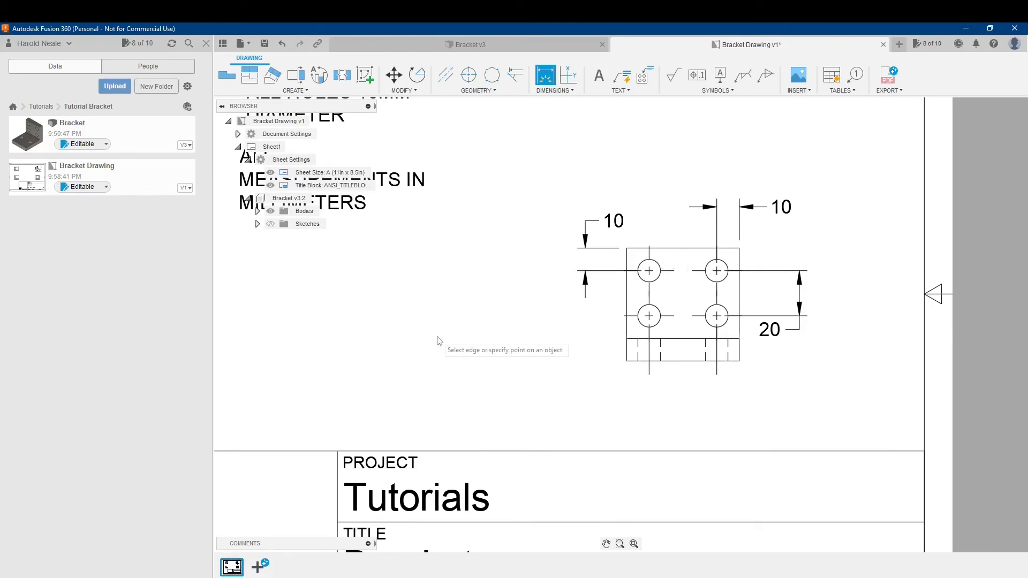
key(Escape)
- Review the dimensions and notes across all four views, as well as the title block, for completeness
scroll(440, 340, down, 1)
middle_drag(441, 339, 610, 410)
mouse_move(557, 357)
middle_down()
mouse_move(677, 375)
mouse_move(723, 356)
mouse_move(741, 379)
middle_up()
scroll(677, 376, down, 1)
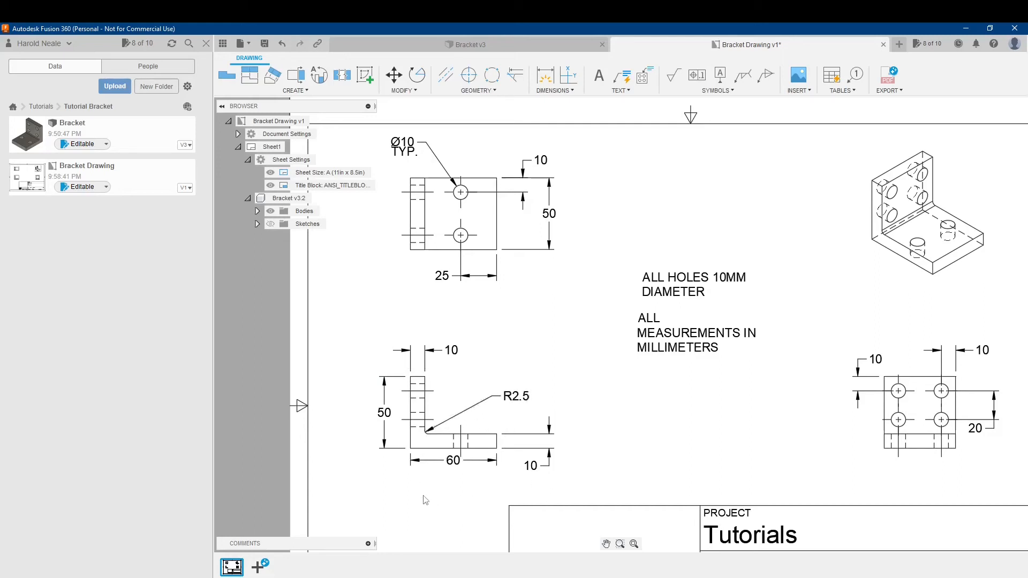
mouse_move(645, 454)
middle_down()
mouse_move(527, 416)
mouse_move(530, 439)
middle_up()
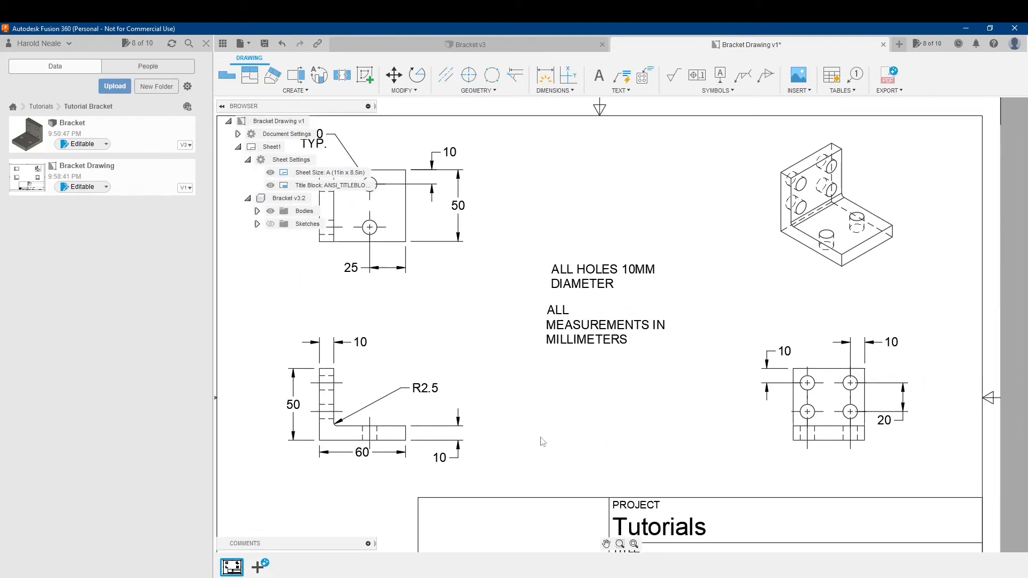
middle_drag(691, 459, 563, 421)
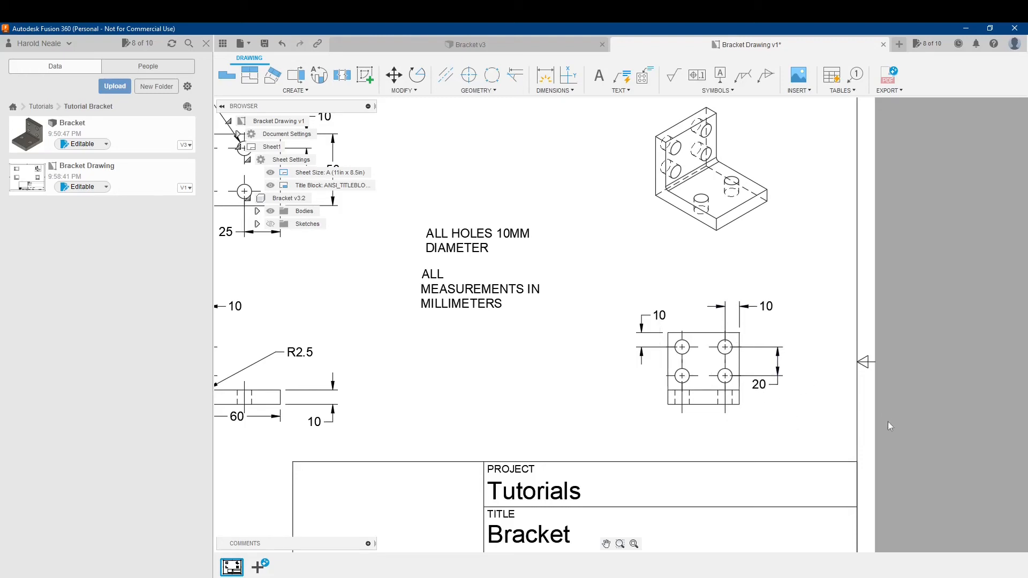
middle_drag(540, 417, 674, 411)
scroll(661, 402, down, 5)
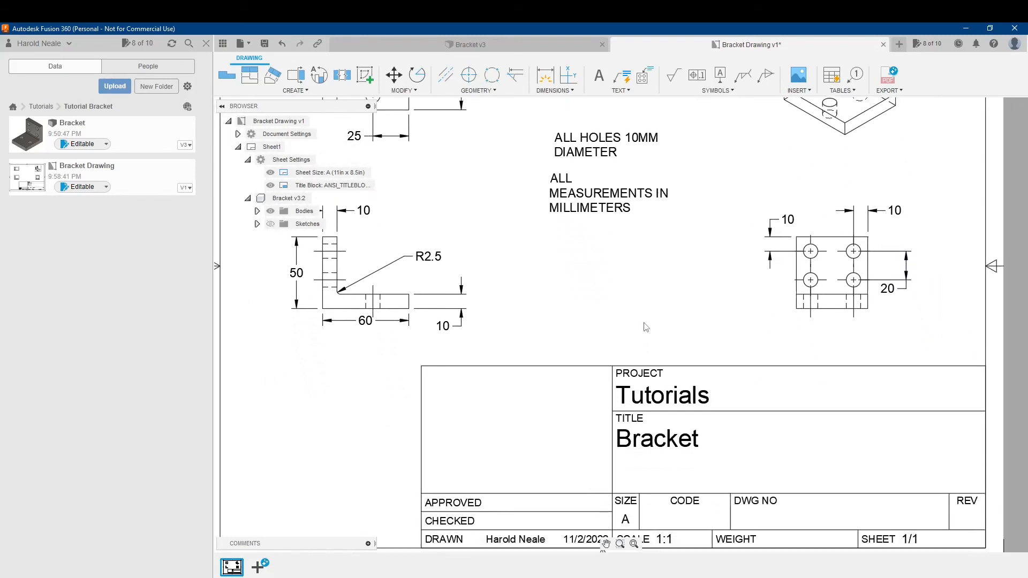
middle_drag(647, 326, 656, 281)
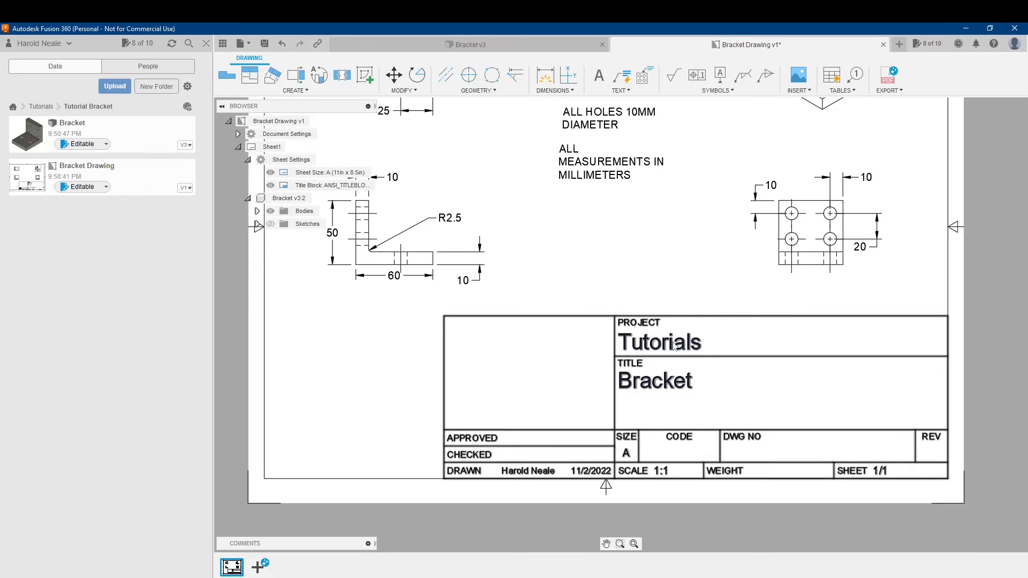
scroll(676, 349, down, 1)
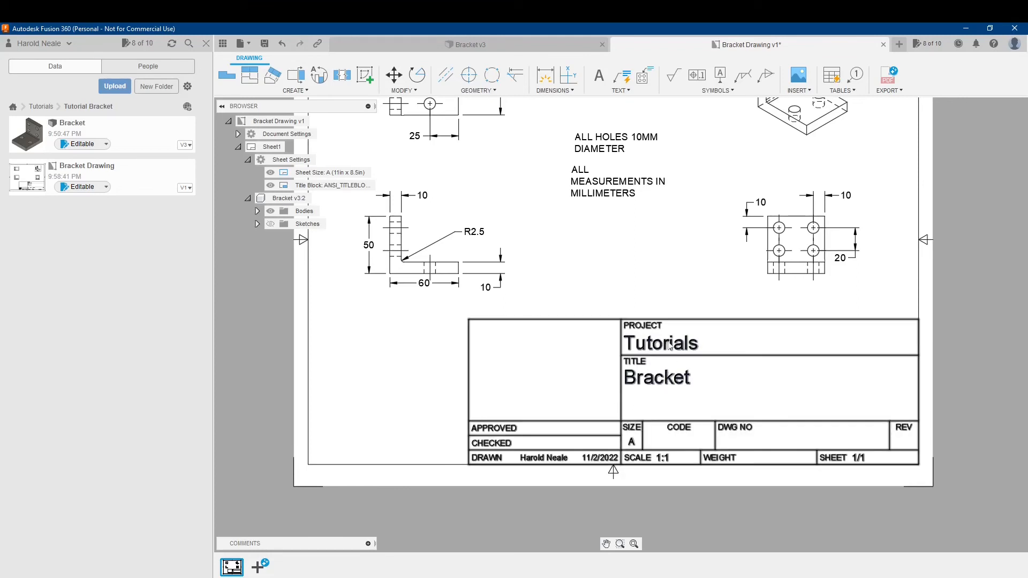
- Open the title block for editing and fill in the approval row with "Someone" and the date 11/1/2022
double_click(662, 380)
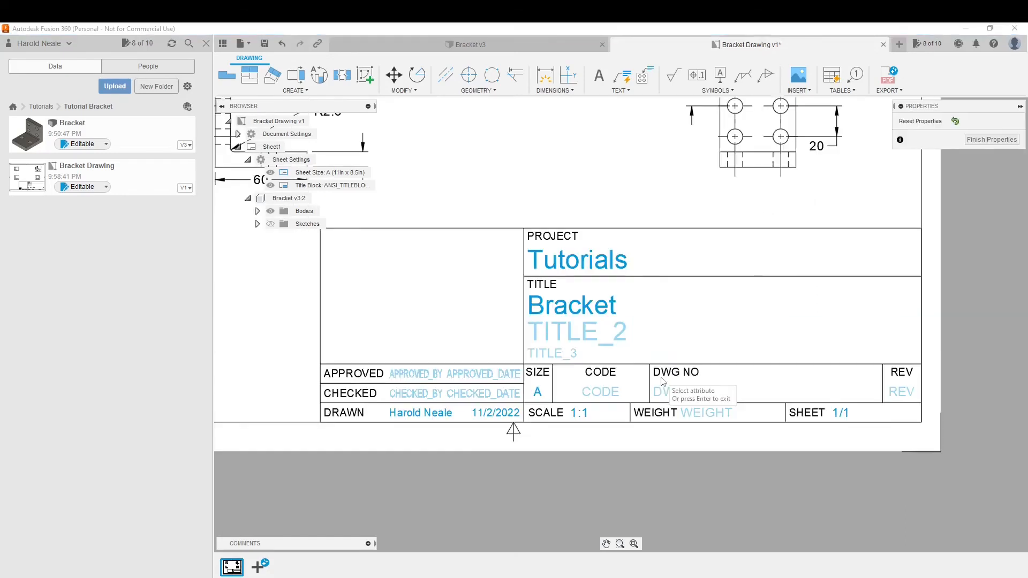
click(429, 378)
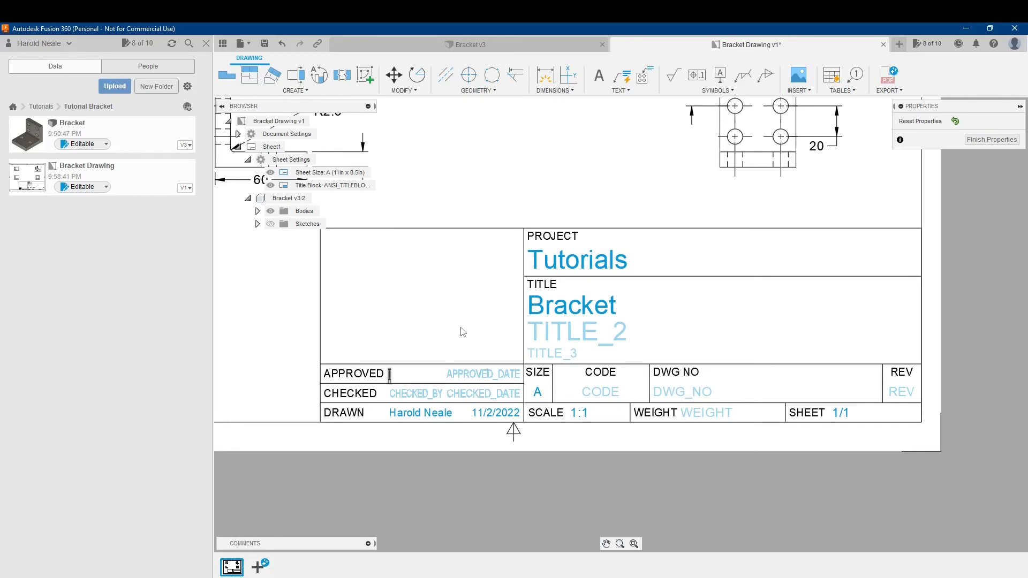
text(Someone)
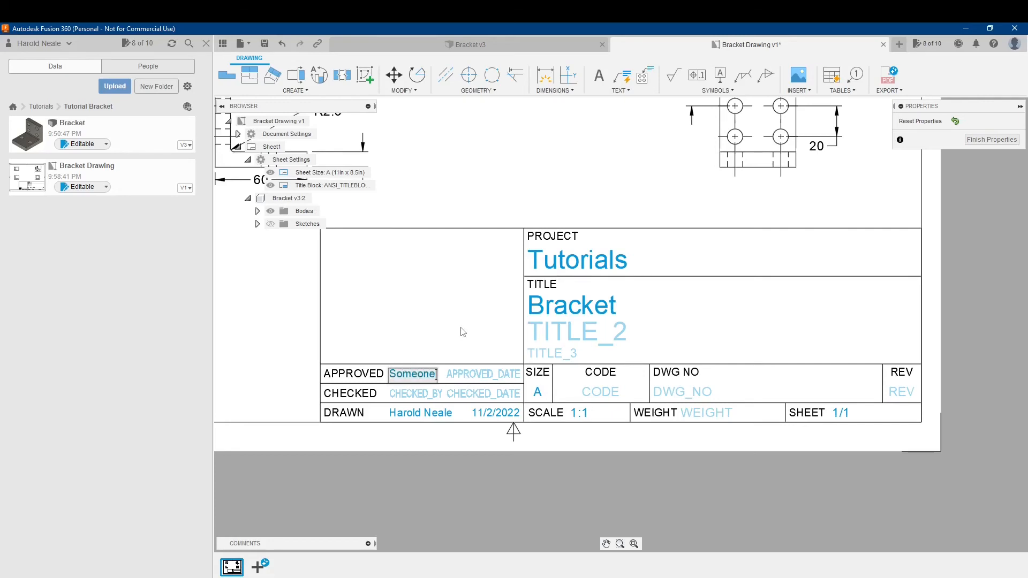
click(487, 377)
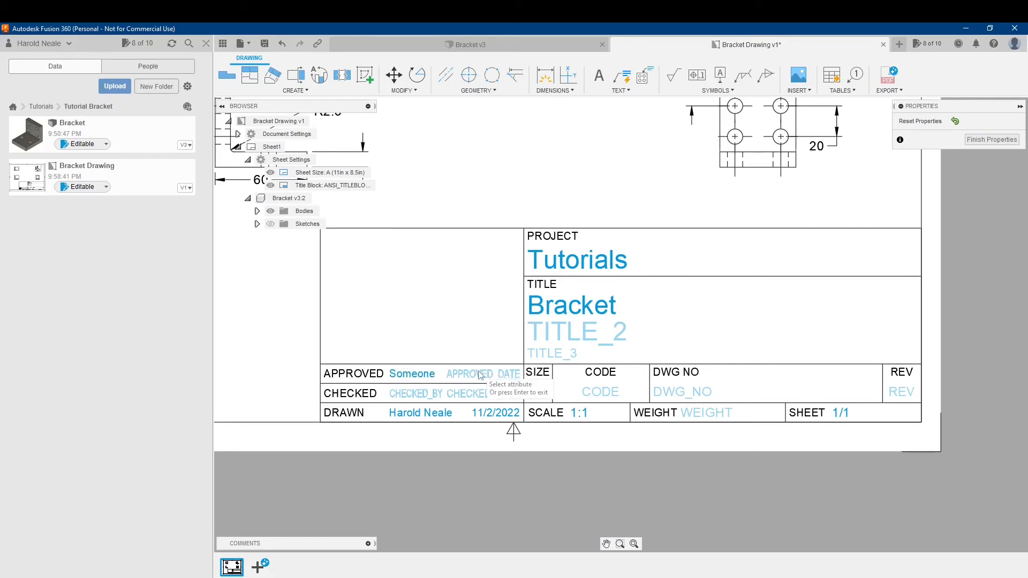
text(11/1/2022)
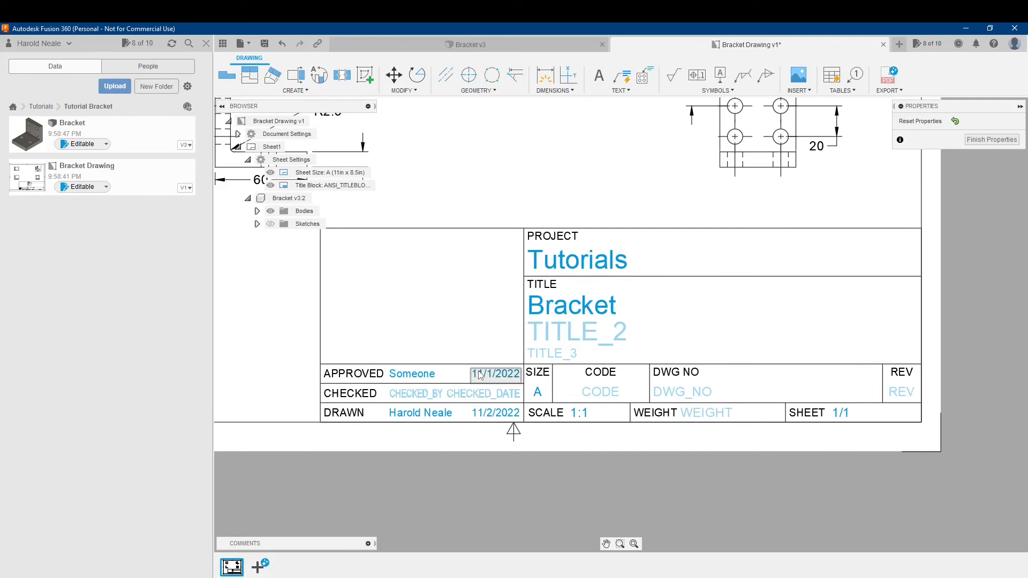
- Set the title block's second title line to "Drawing Tutorial" and its third title line to "For Beginners"
click(578, 338)
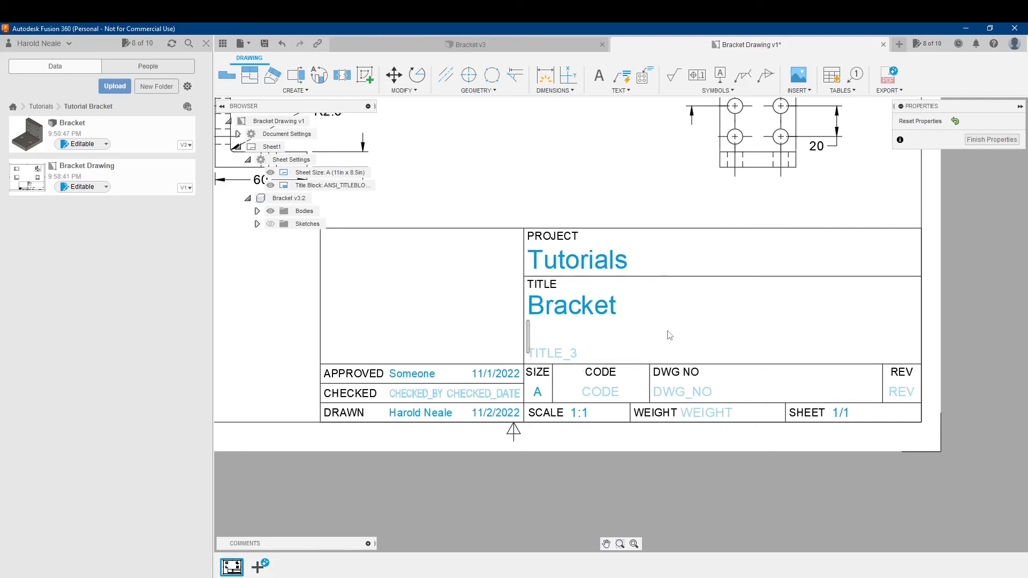
text(Drawing Tu)
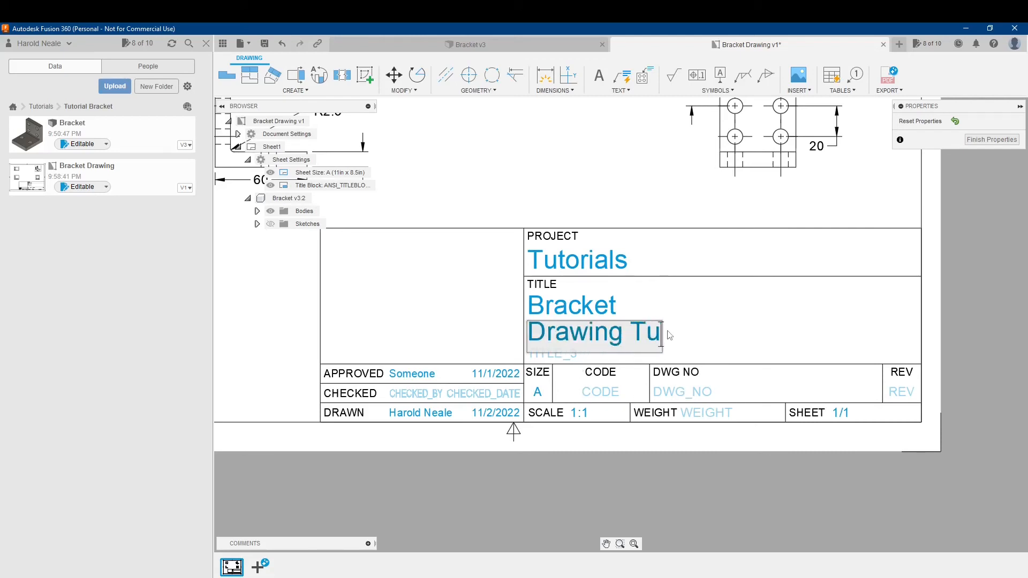
text(torial)
click(722, 346)
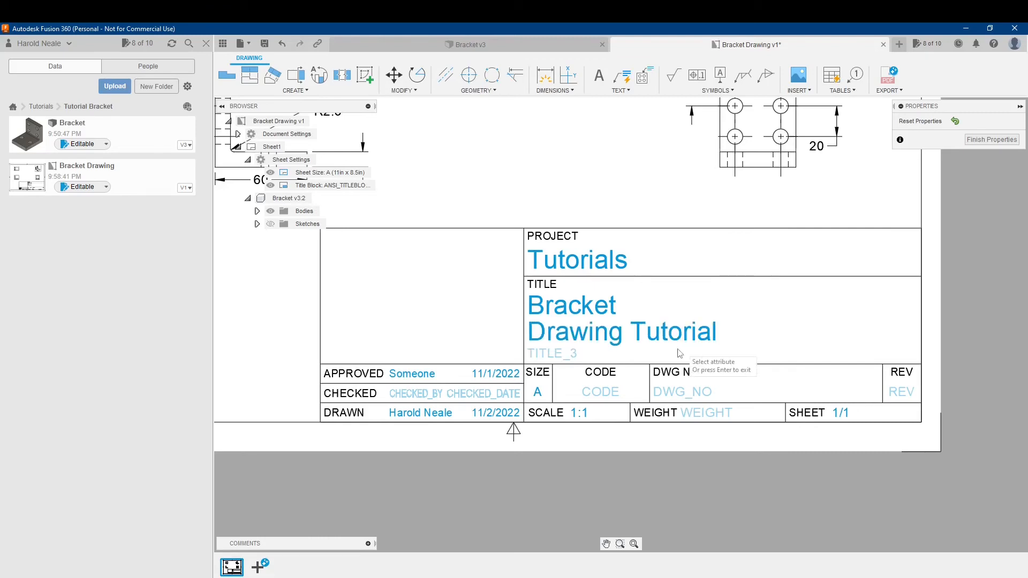
double_click(565, 358)
text(For B)
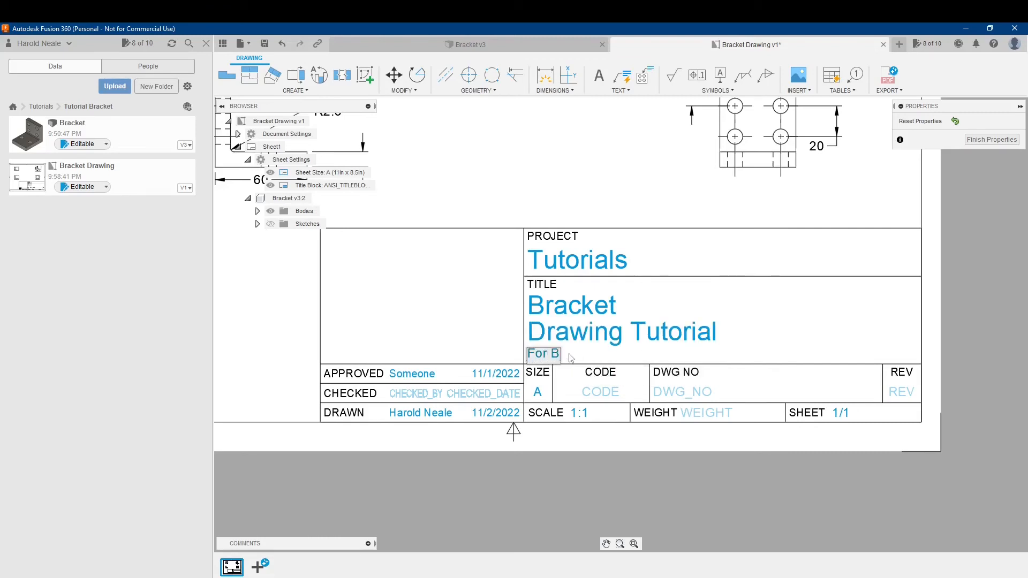
text(eginners)
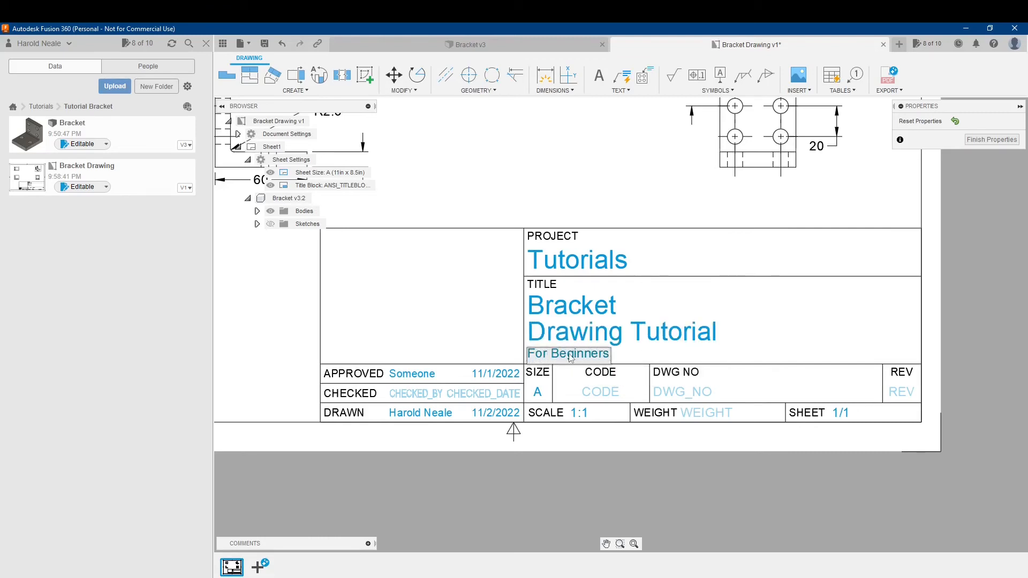
- Fill in the title block's code field with "What code?"
double_click(609, 397)
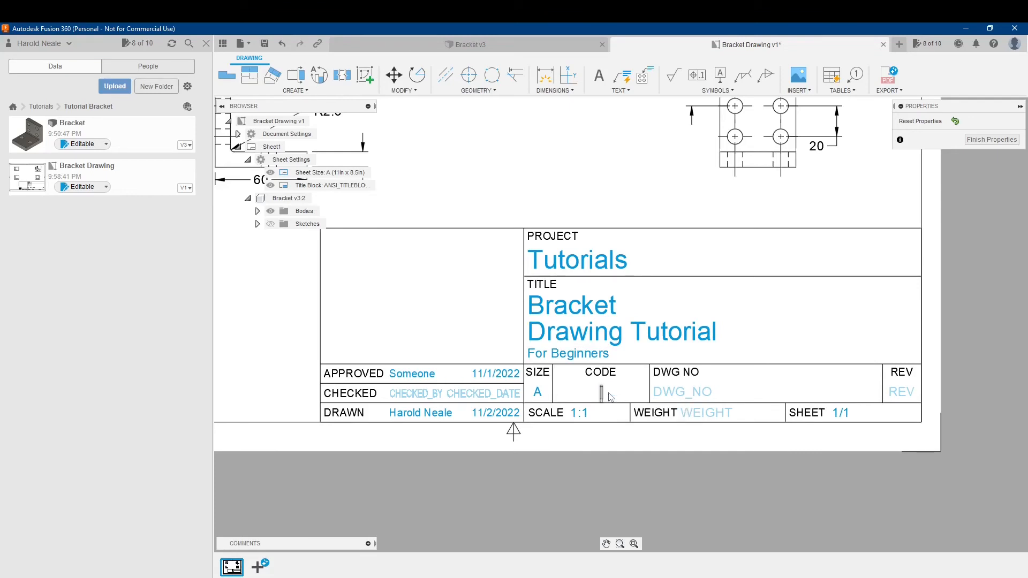
text(What code?)
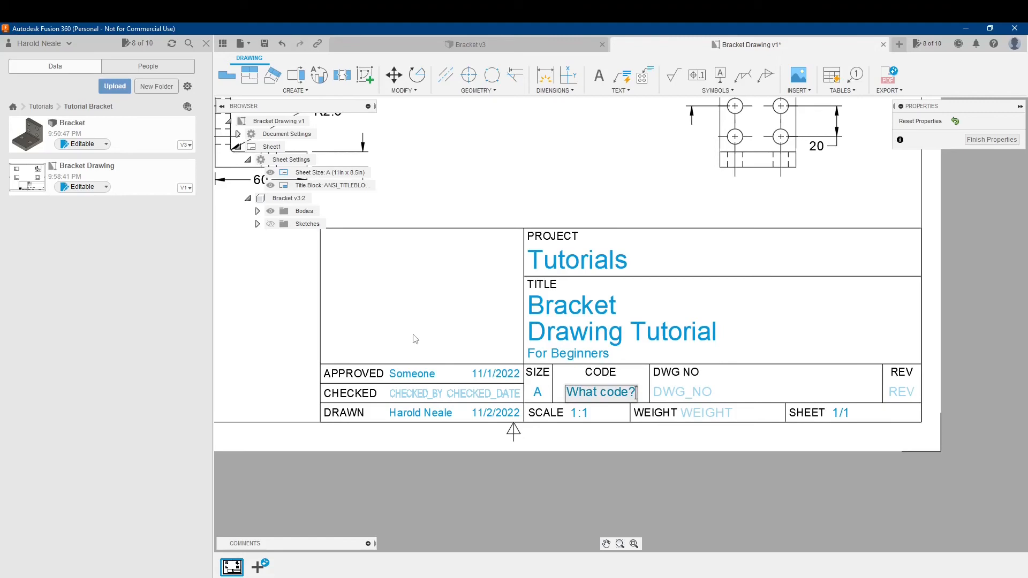
scroll(426, 351, down, 3)
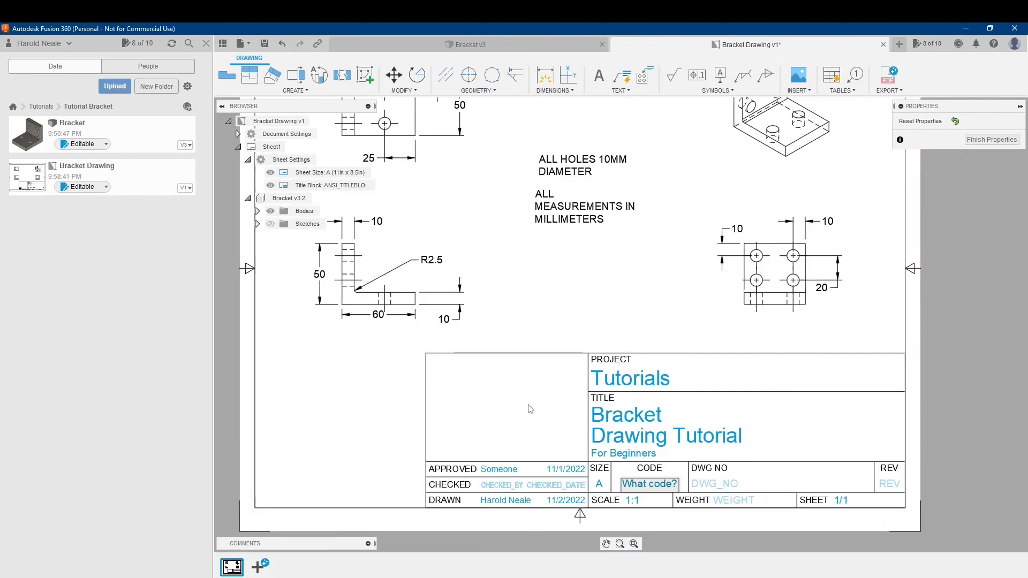
click(579, 304)
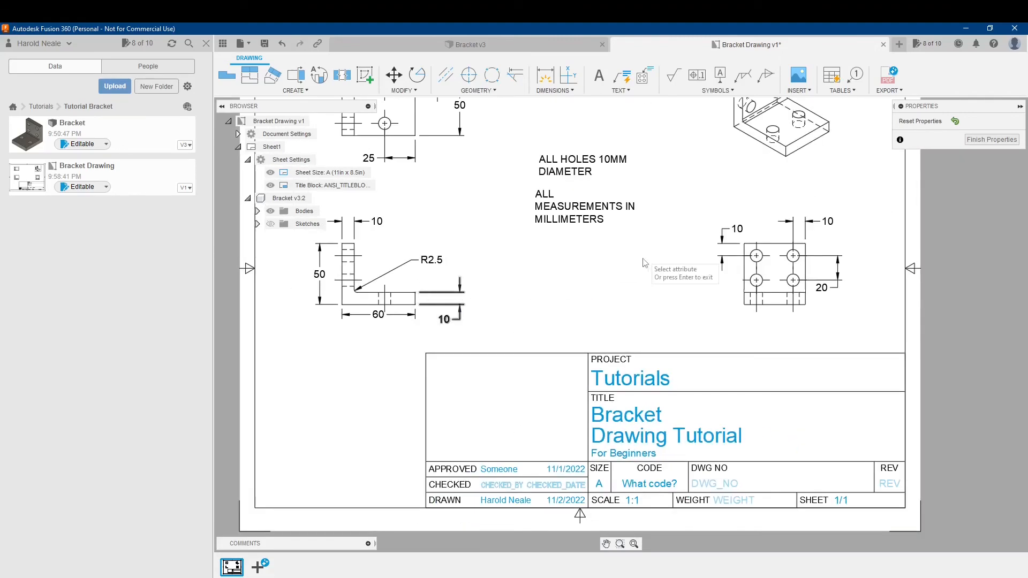
- Set the title block's drawing number to 1 and its revision to 0
mouse_move(546, 268)
middle_down()
mouse_move(532, 360)
mouse_move(559, 233)
middle_up()
middle_drag(588, 273, 562, 223)
scroll(581, 305, down, 1)
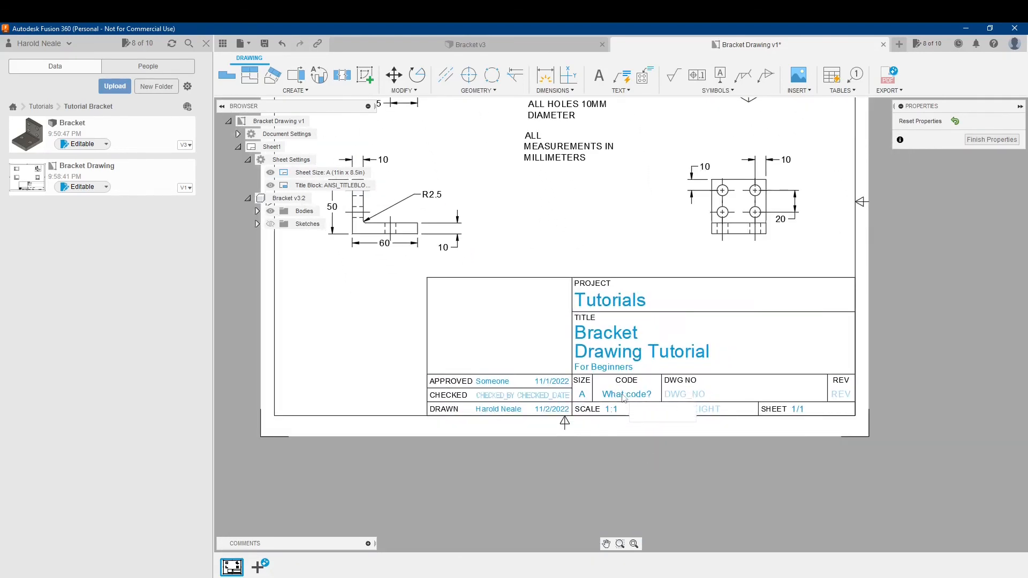
click(677, 398)
text(1)
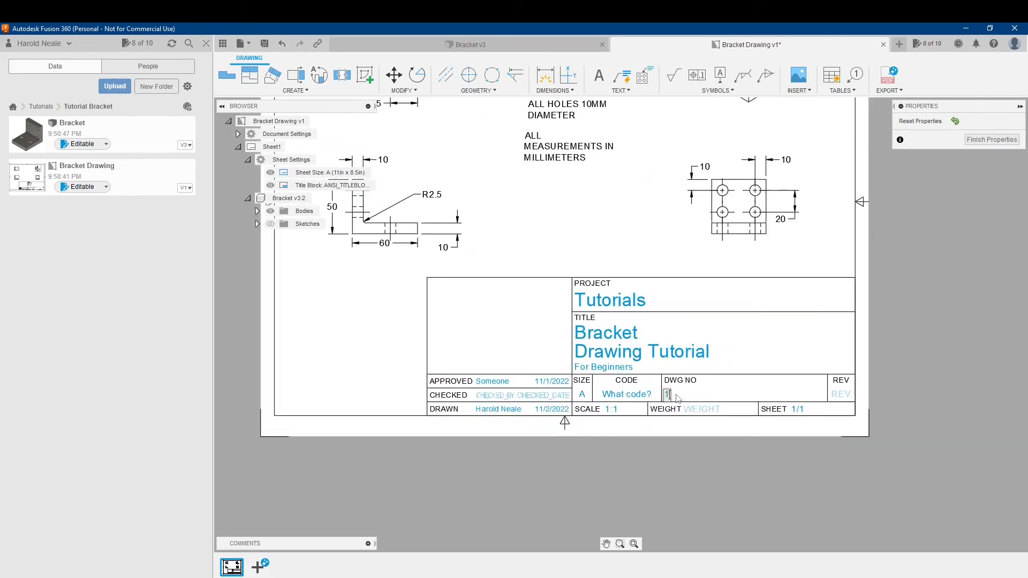
click(838, 397)
text(0)
key(Return)
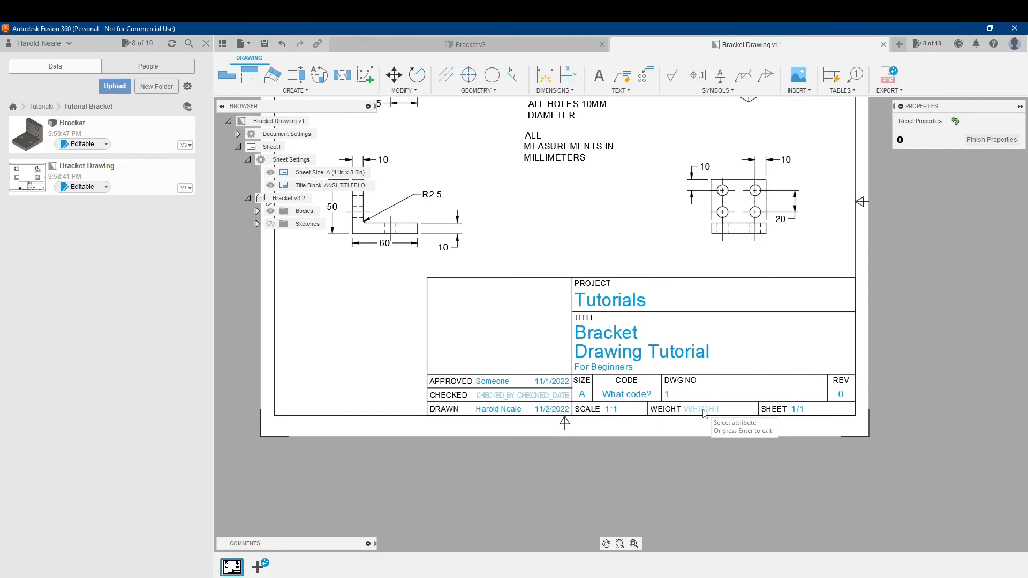
- Fill in the title block's weight field with "Not sure"
click(704, 412)
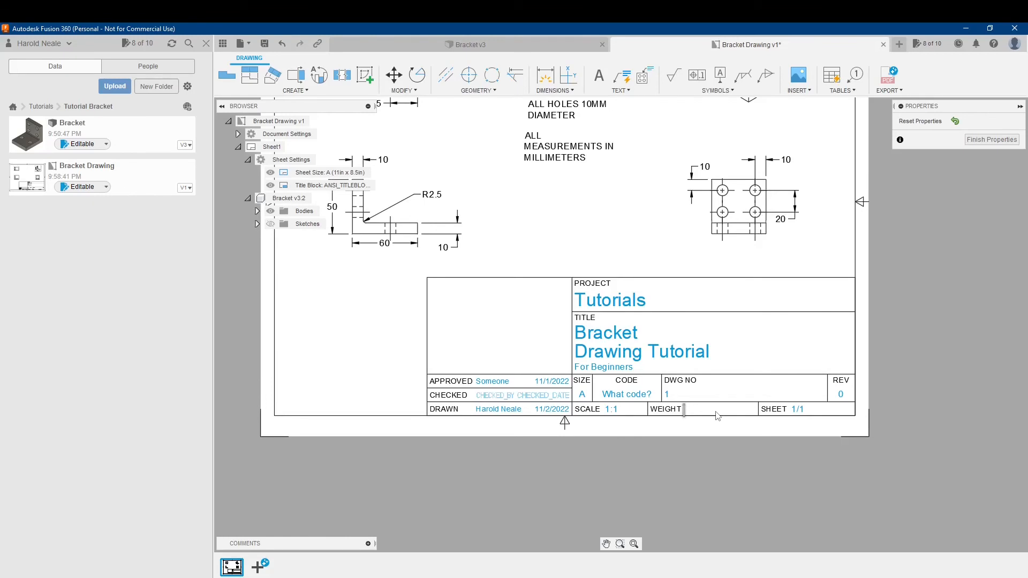
text(Not sure)
click(771, 357)
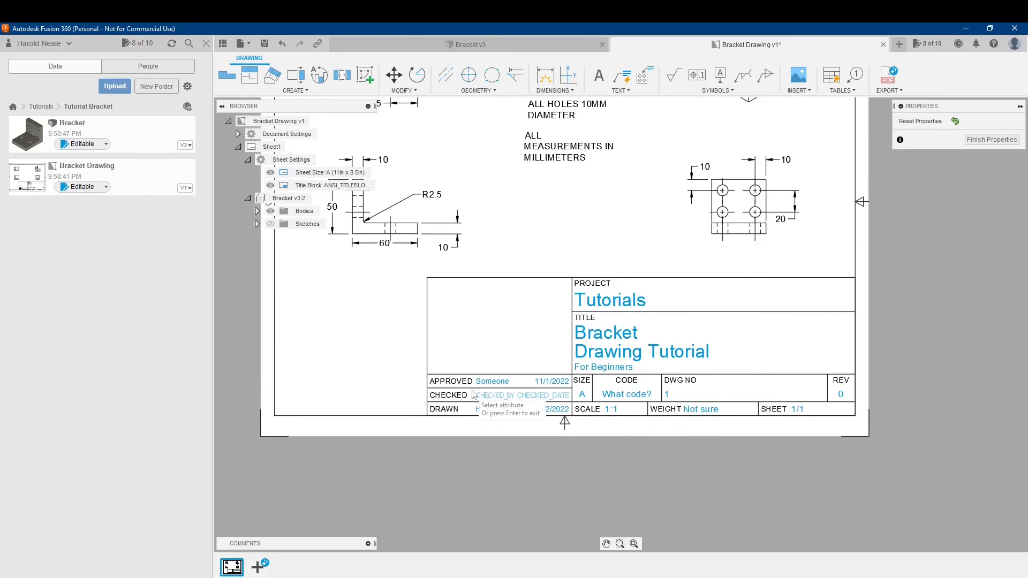
- Fill in the title block's checked row with "Someone" and the date 11/2/2022, and finish editing the title block
click(488, 396)
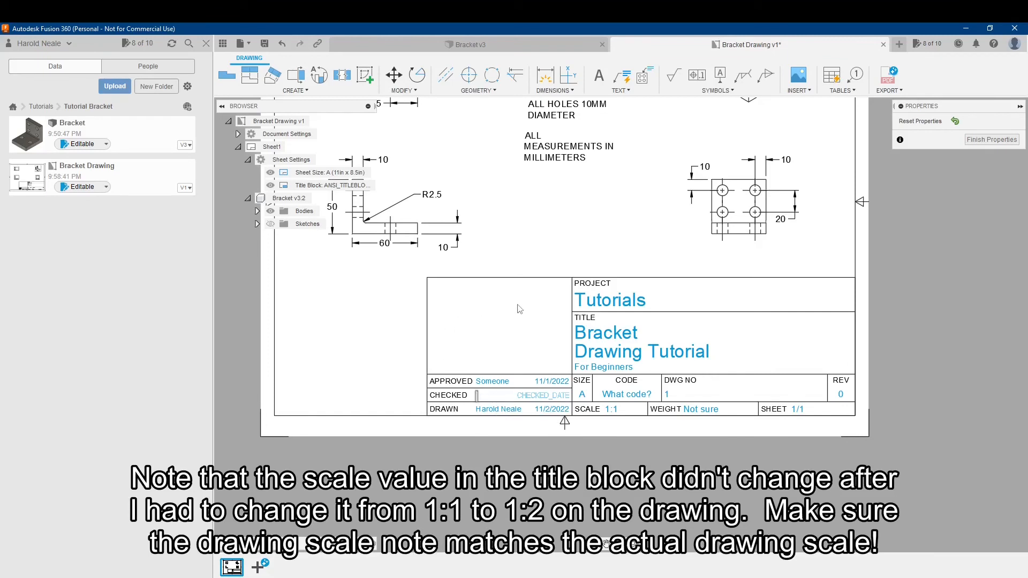
text(Someone)
key(Tab)
text(11/2/2022)
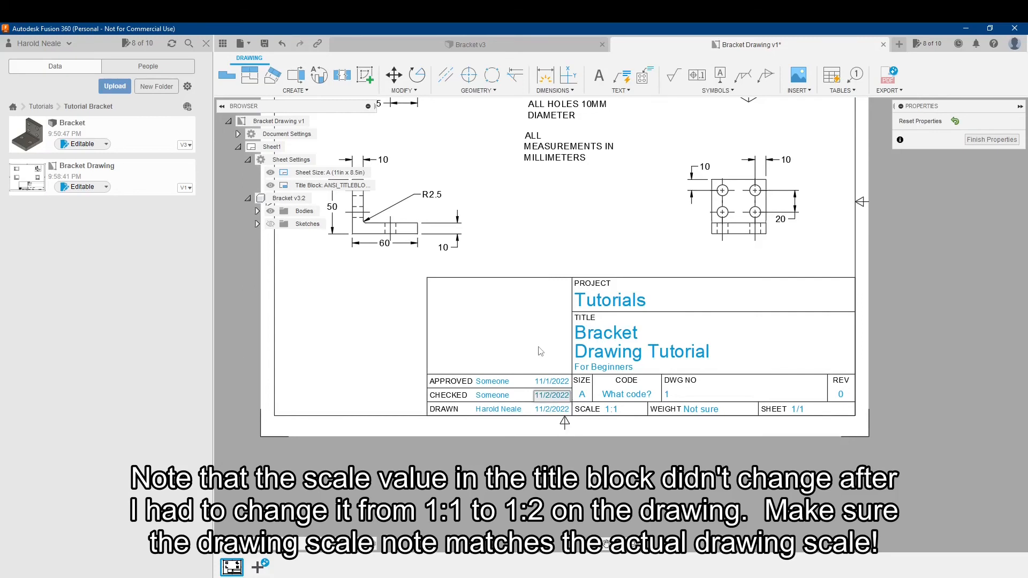
key(Return)
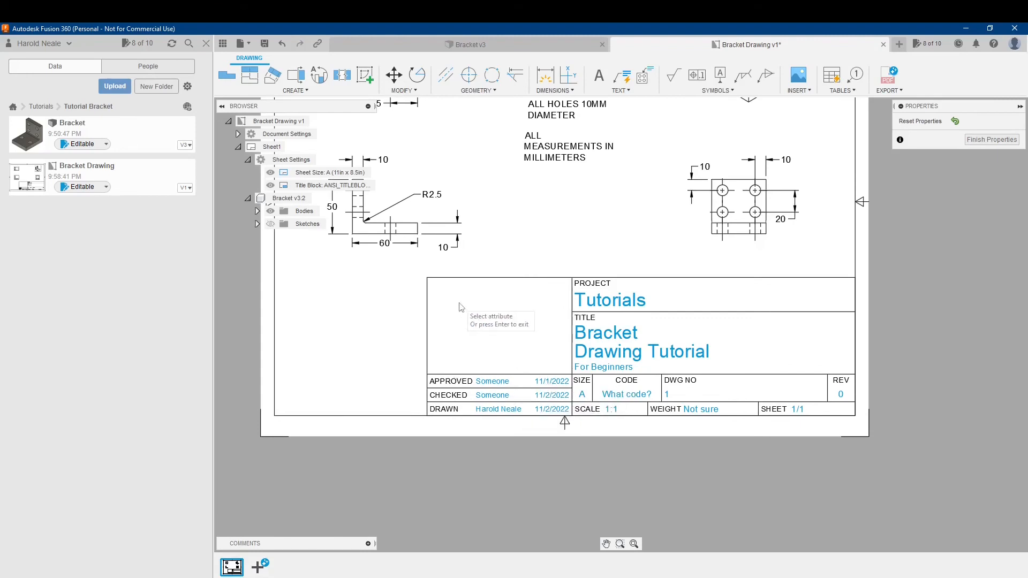
middle_drag(459, 305, 481, 371)
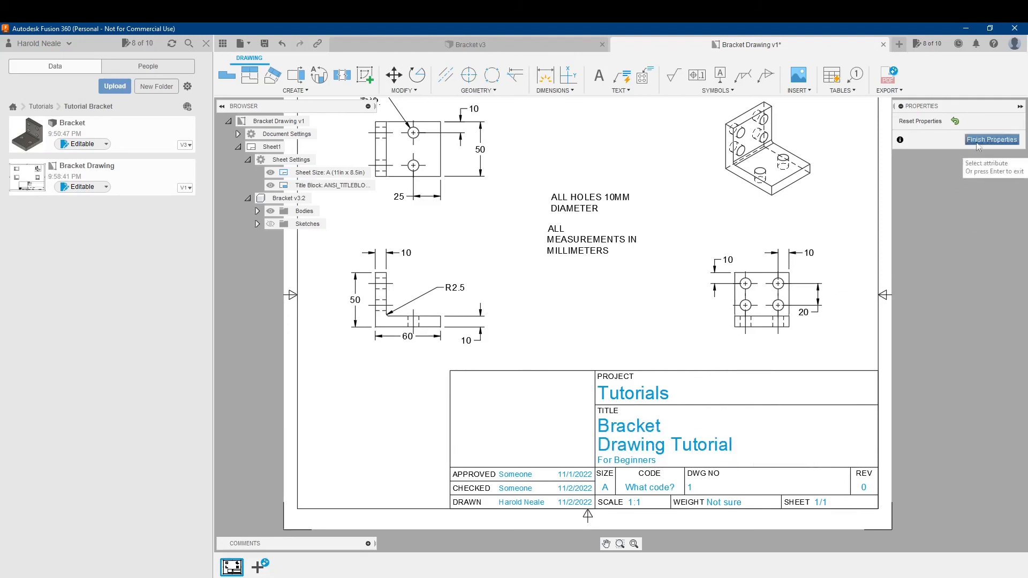
click(1004, 140)
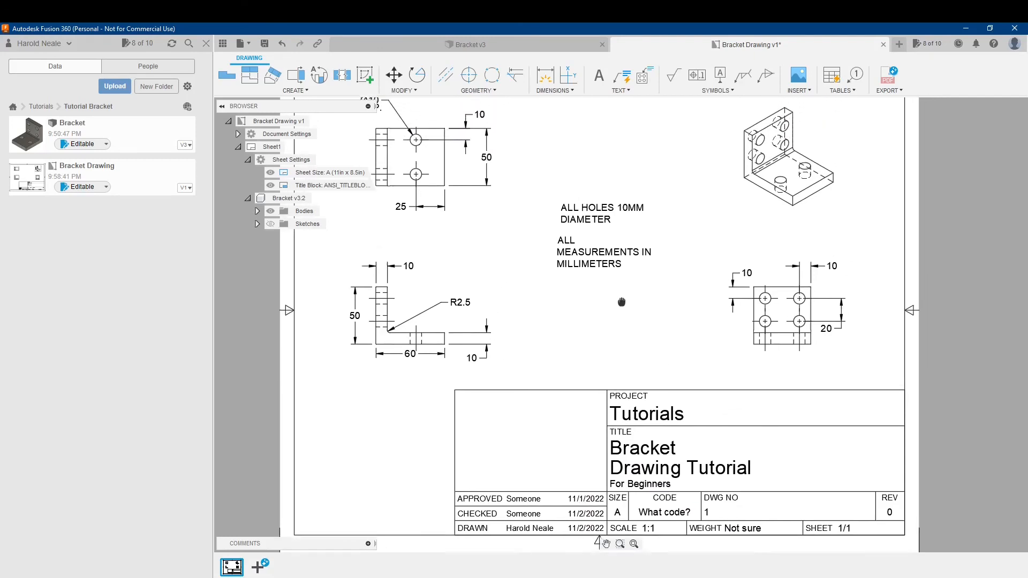
middle_drag(607, 344, 638, 326)
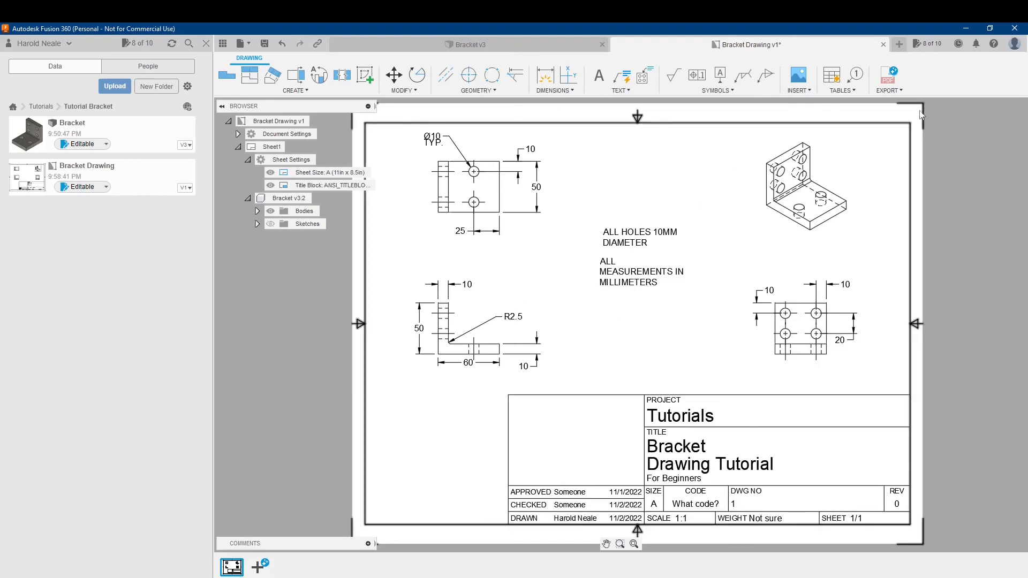
click(897, 92)
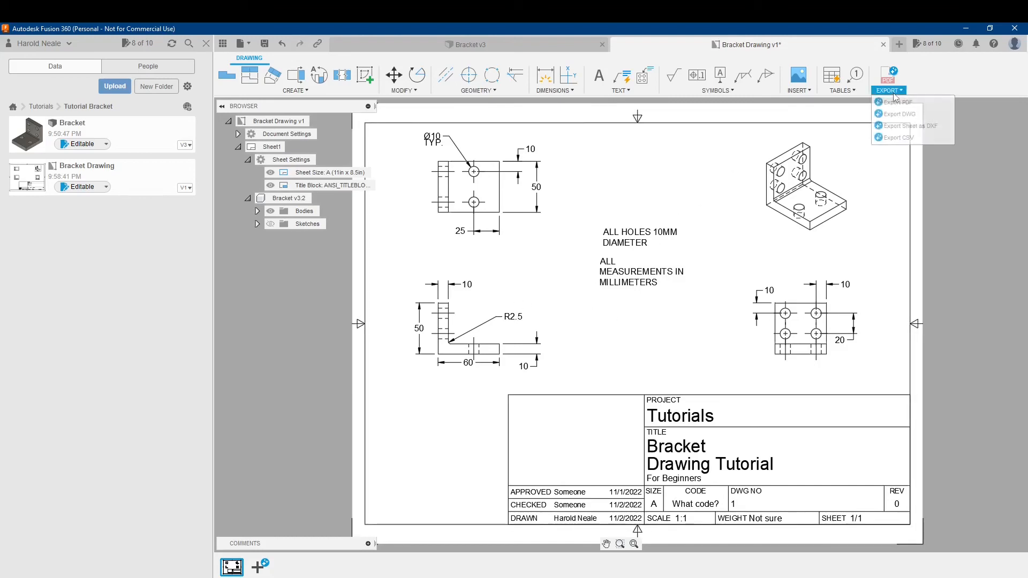
click(903, 92)
click(903, 93)
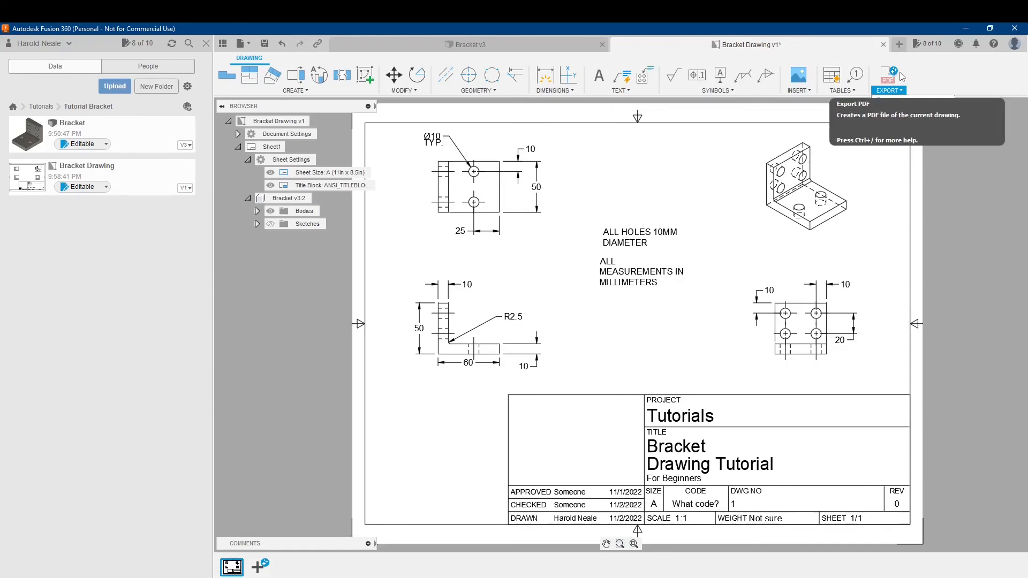
click(957, 192)
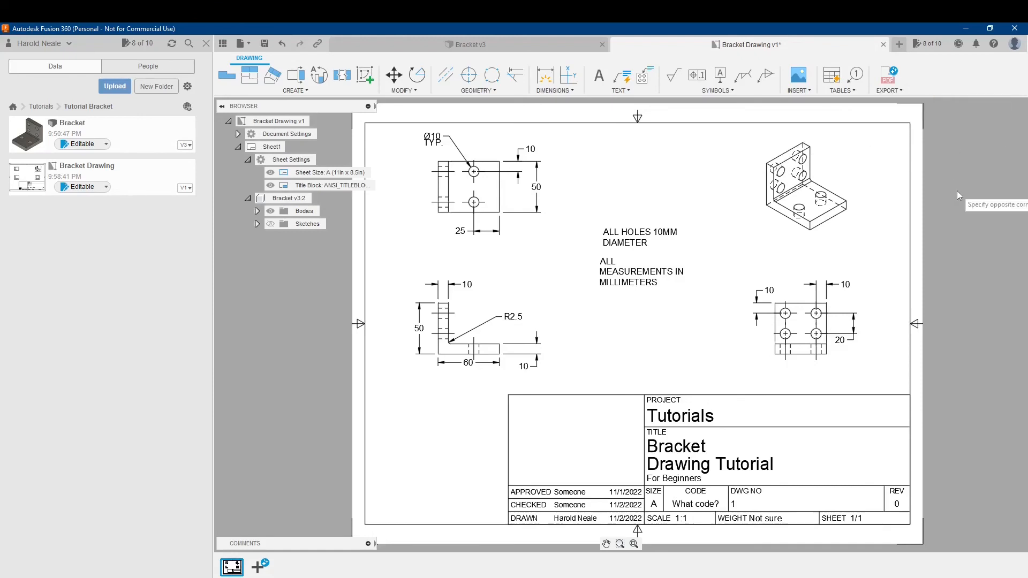
click(958, 160)
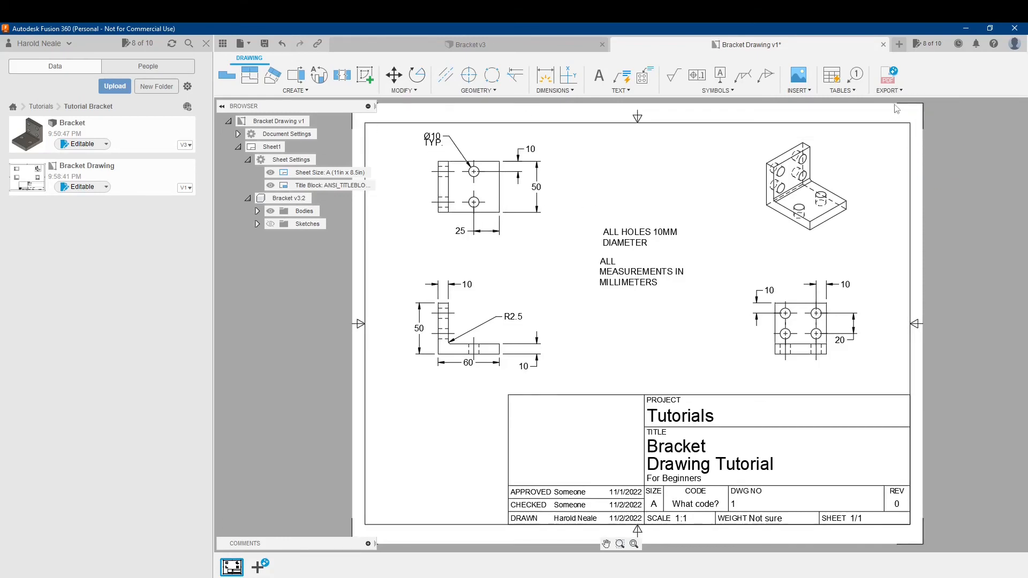
- Save a new version of the drawing with the description "User Saved"
click(264, 44)
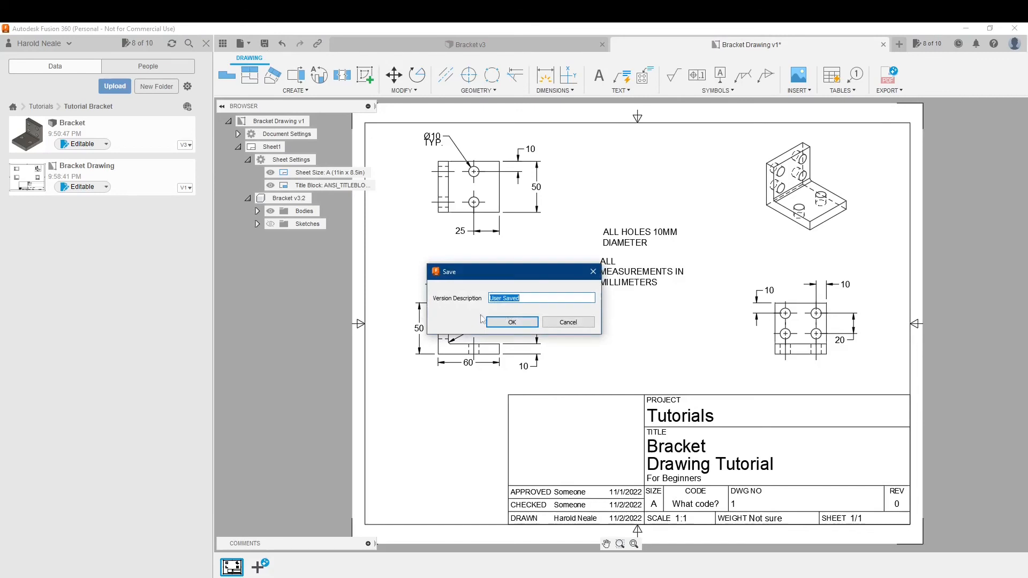
click(504, 324)
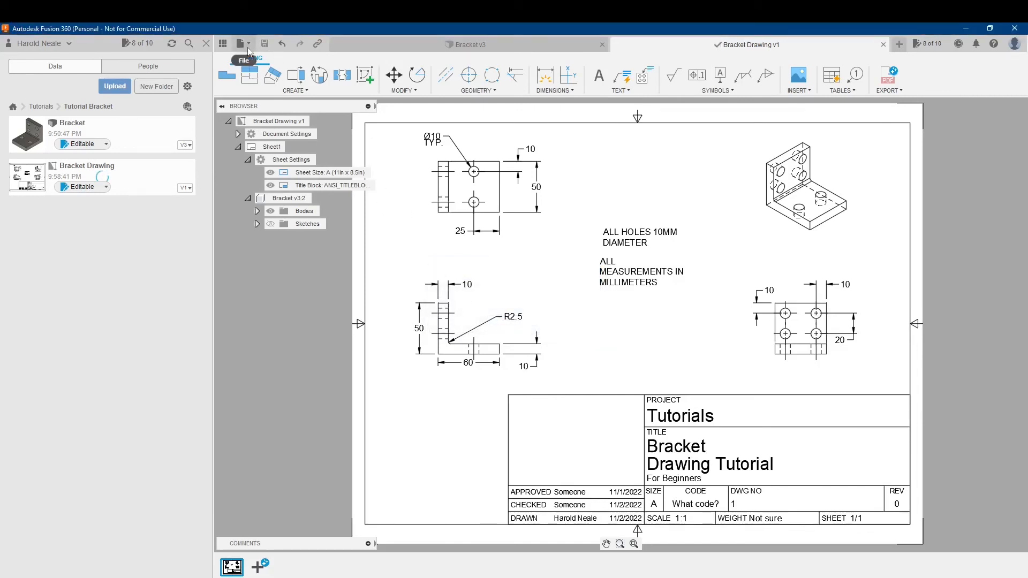
- Print the drawing's selected sheets with Microsoft Print to PDF, keeping lineweights on
click(248, 44)
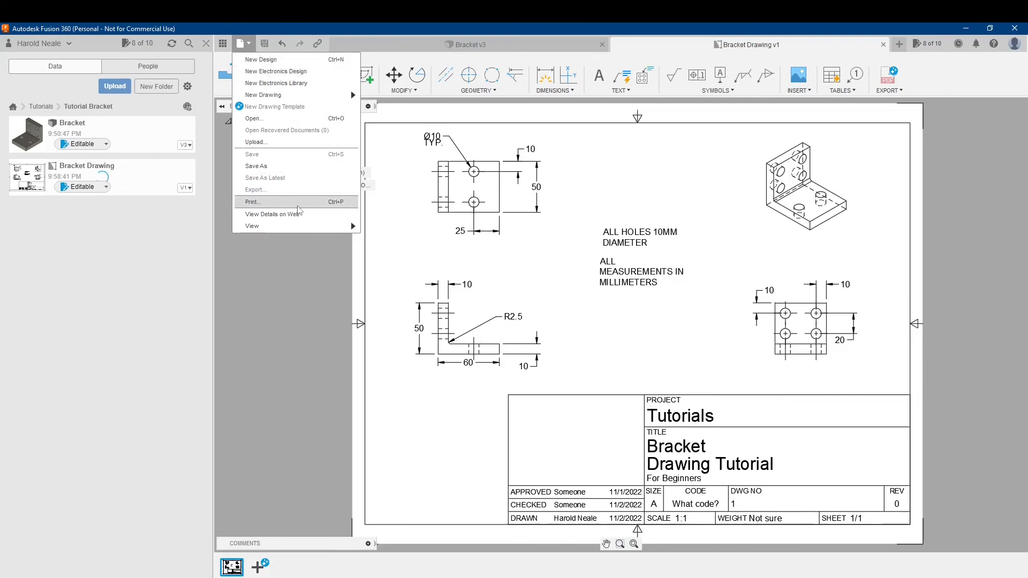
click(297, 205)
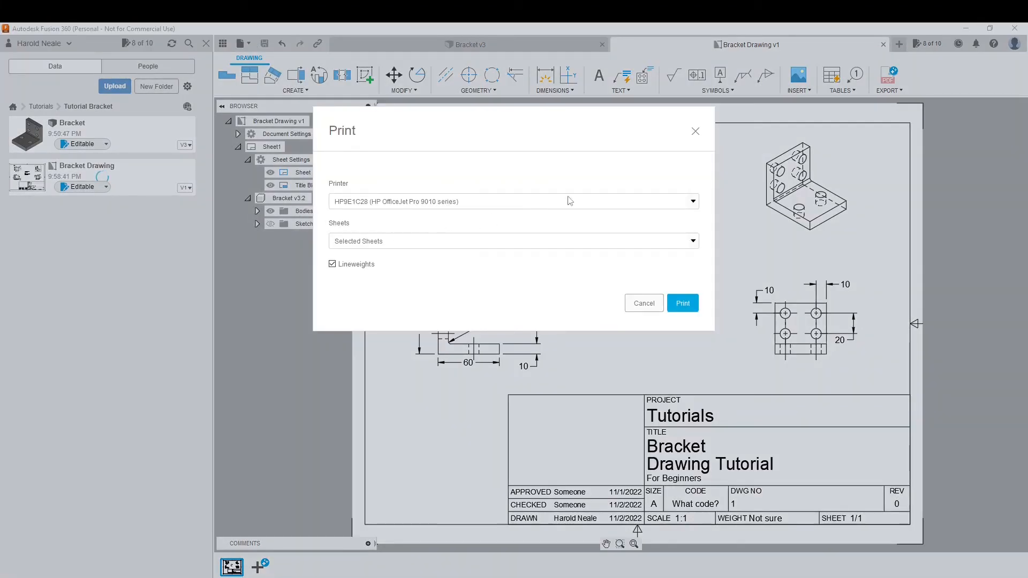
click(649, 205)
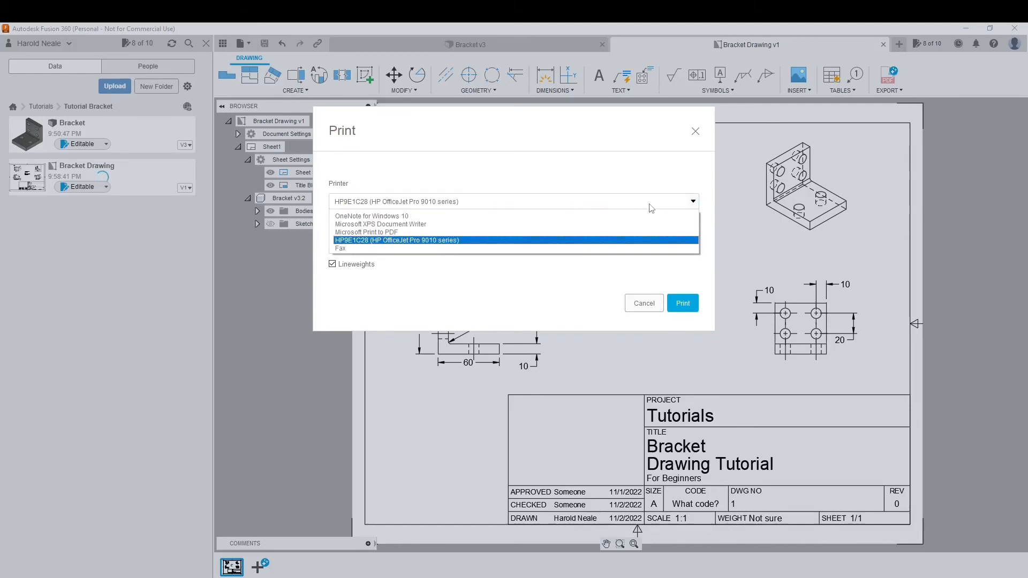
click(535, 231)
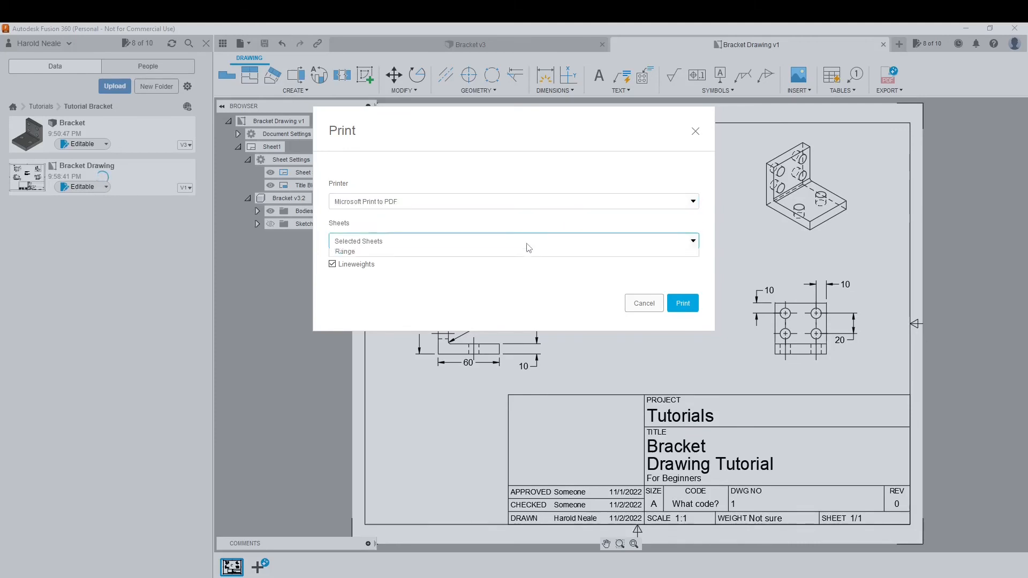
click(525, 244)
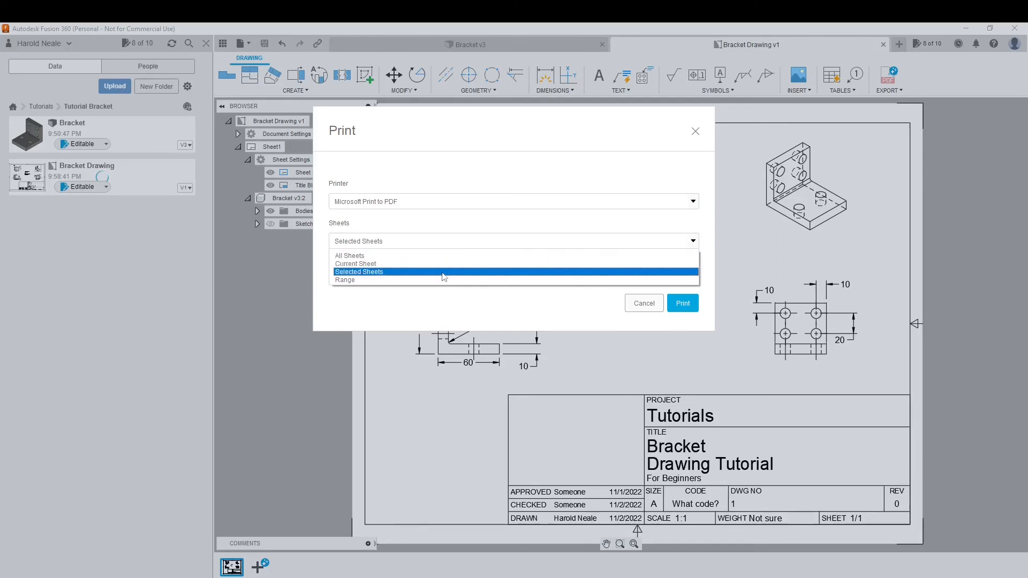
click(459, 230)
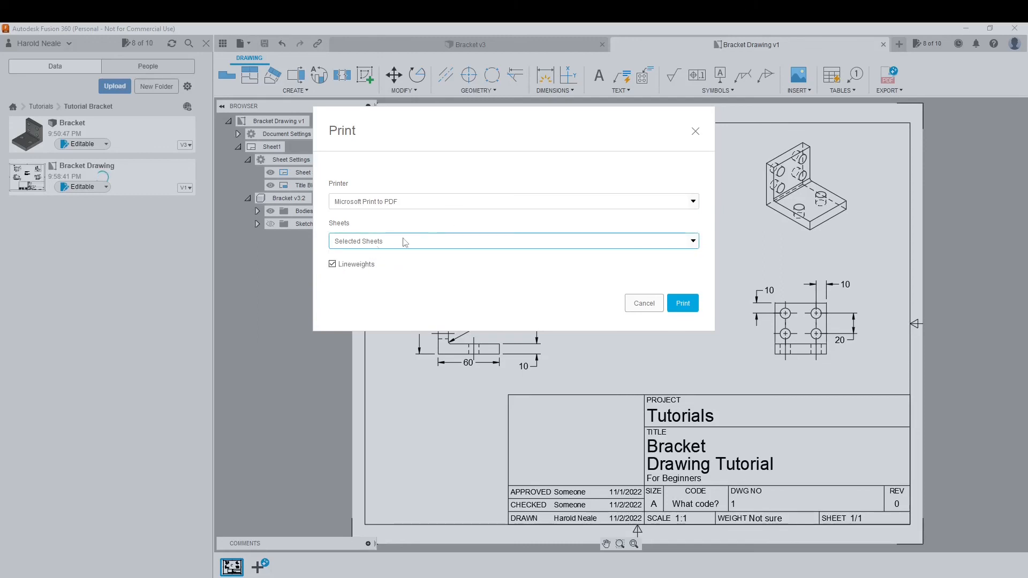
click(683, 304)
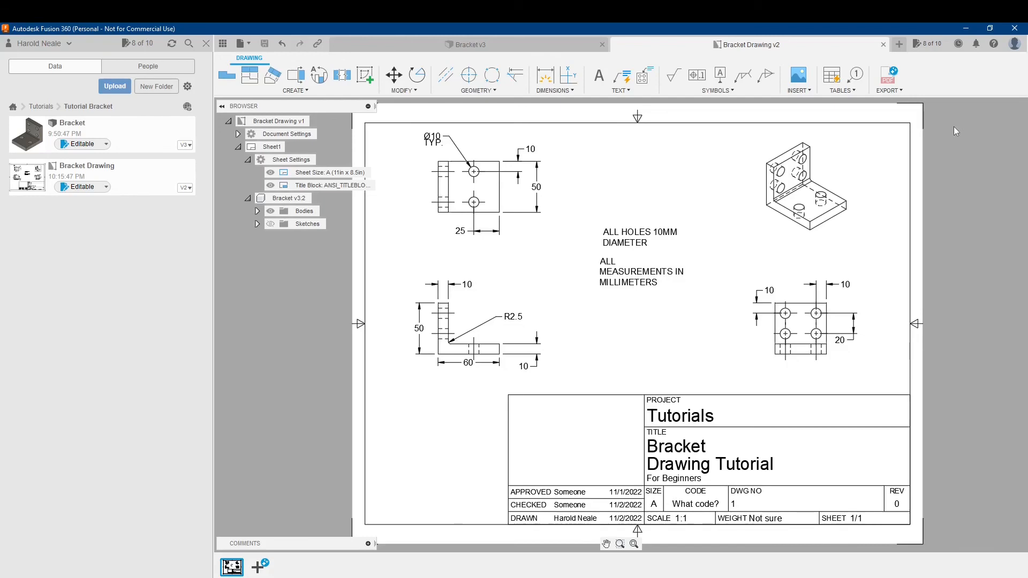
- Open the isometric view of the bracket for editing
middle_drag(705, 215, 741, 215)
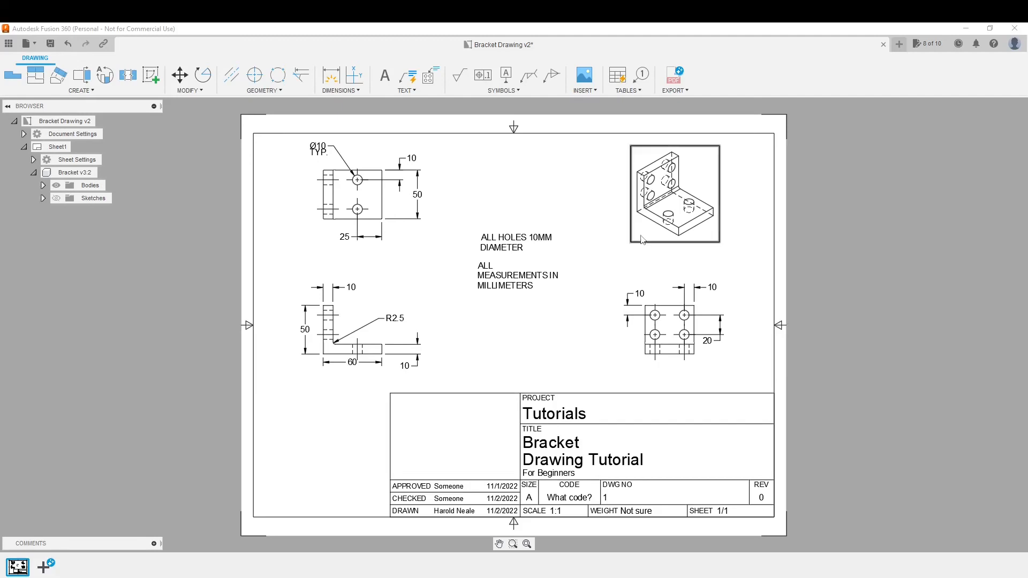
click(644, 236)
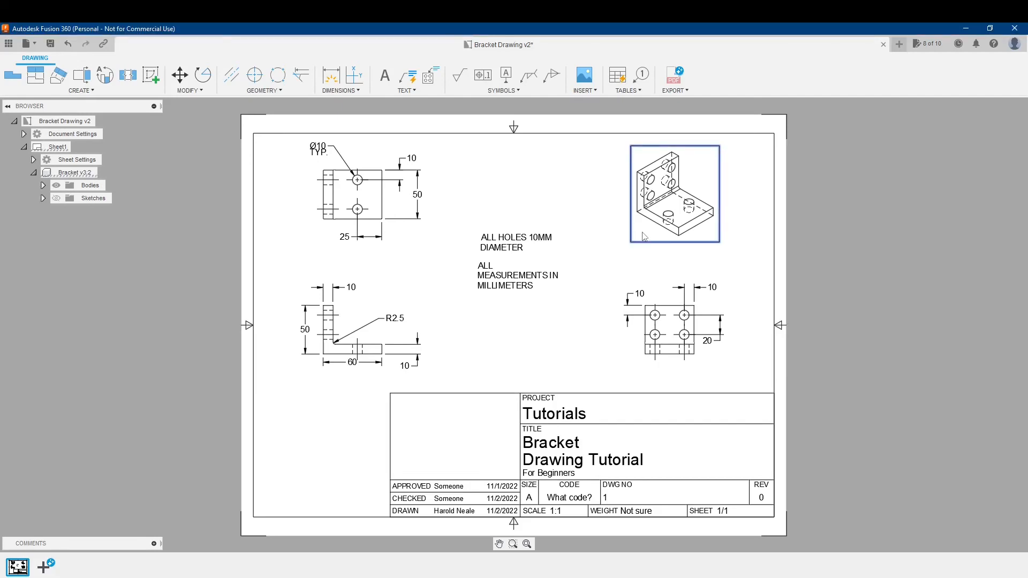
right_click(650, 234)
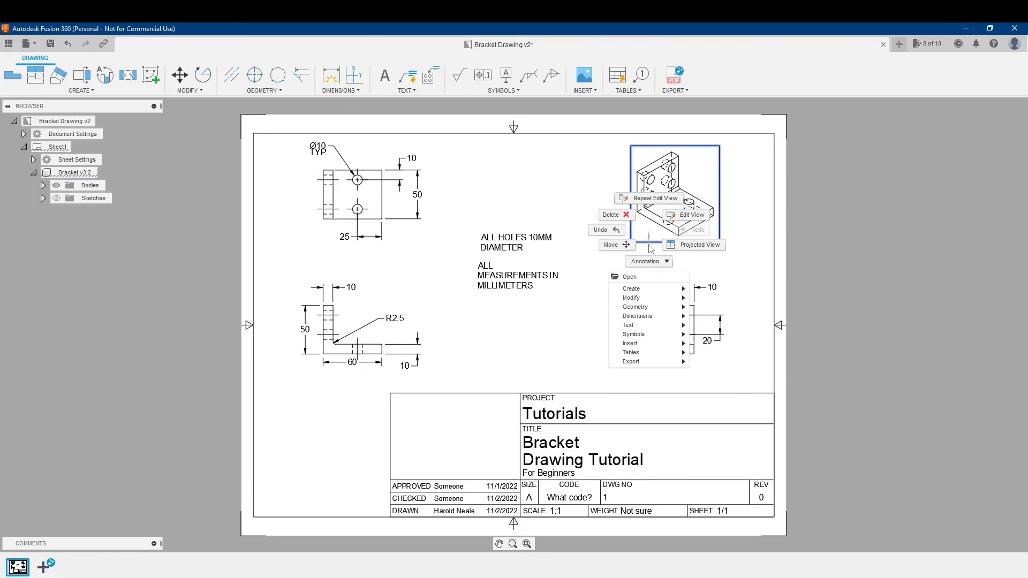
click(692, 217)
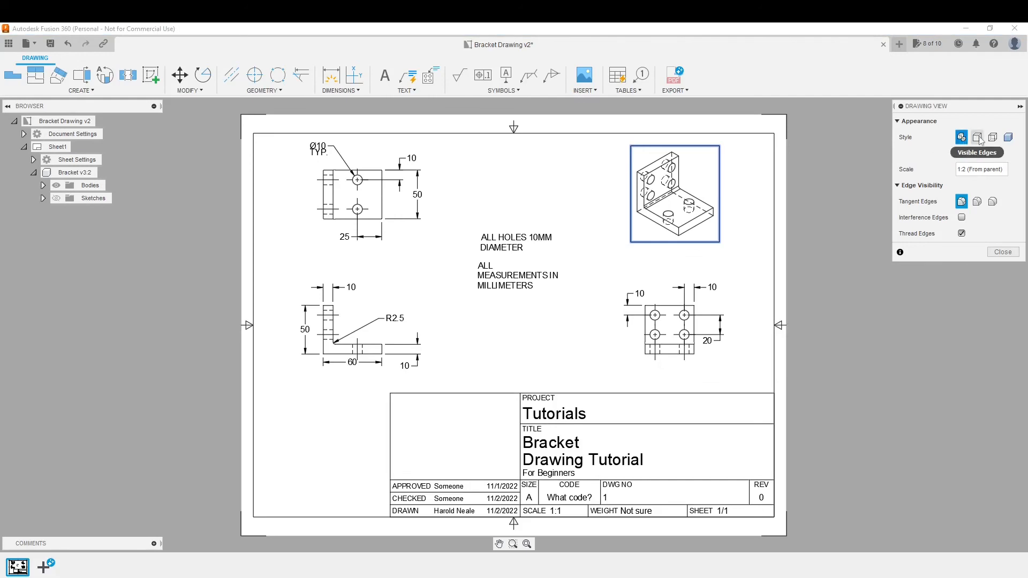
- Try the visible edges, visible and hidden edges, shaded, and shaded with hidden edges styles on the isometric view
click(977, 138)
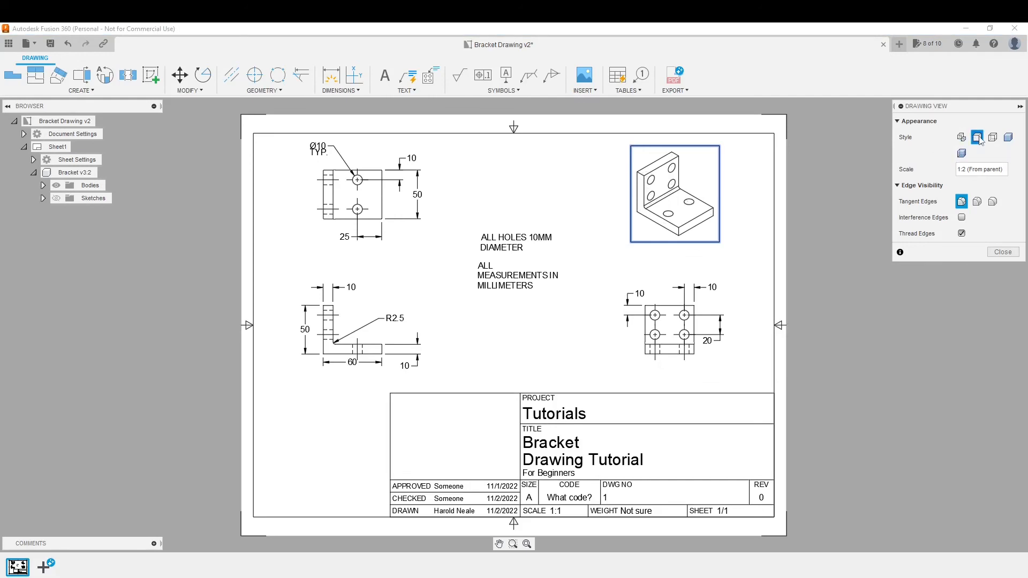
click(993, 138)
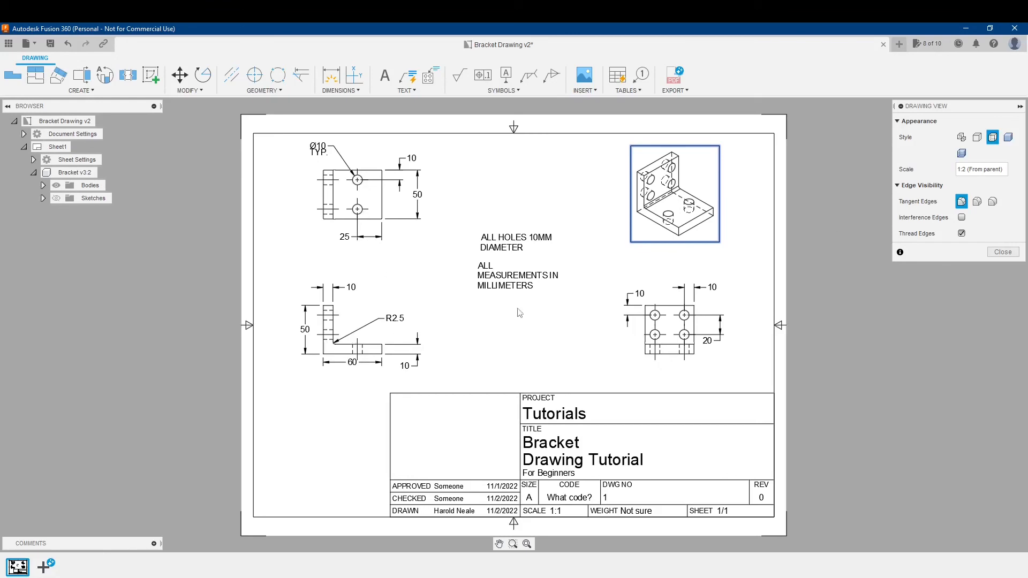
click(1007, 140)
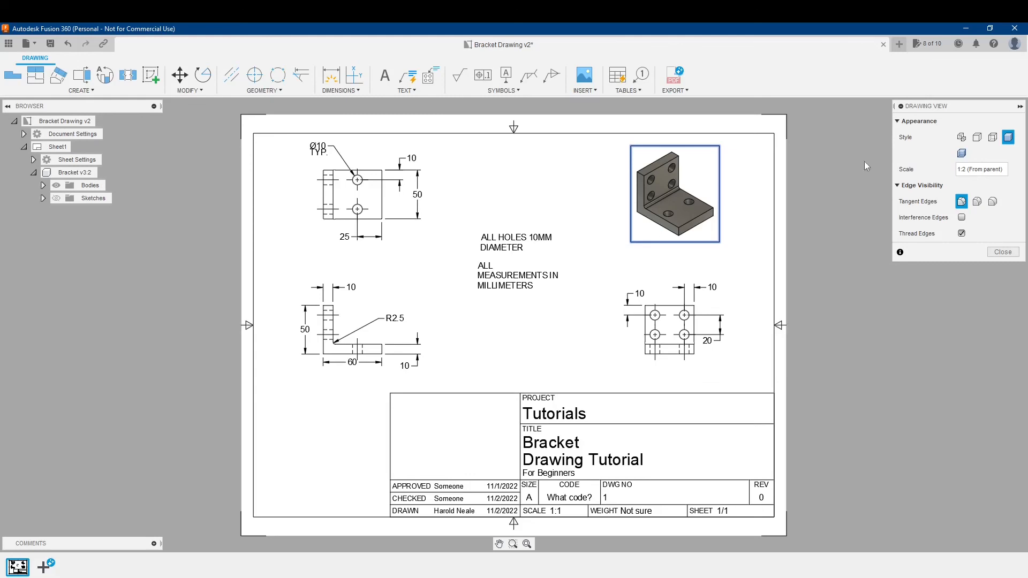
click(961, 154)
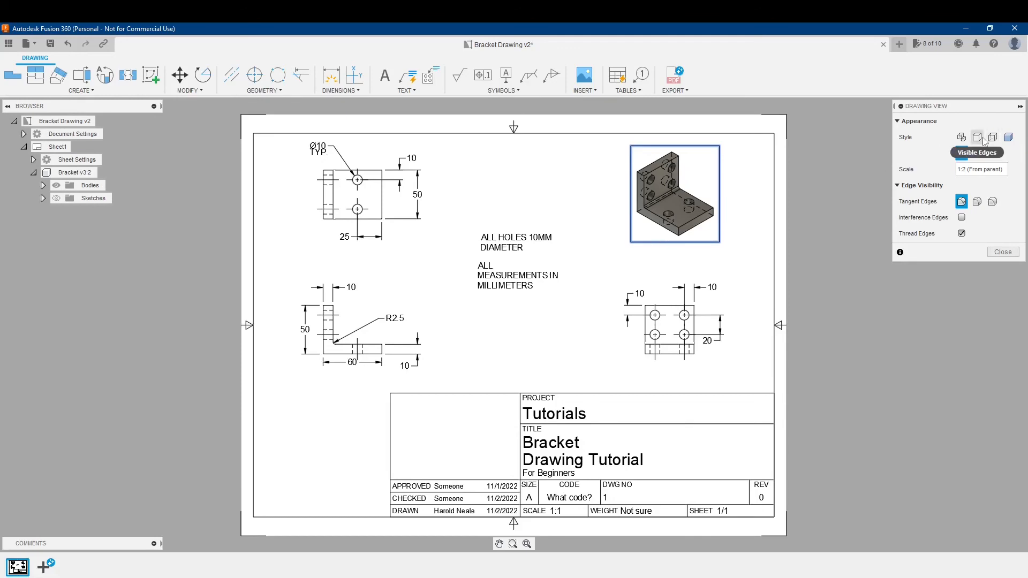
click(1008, 137)
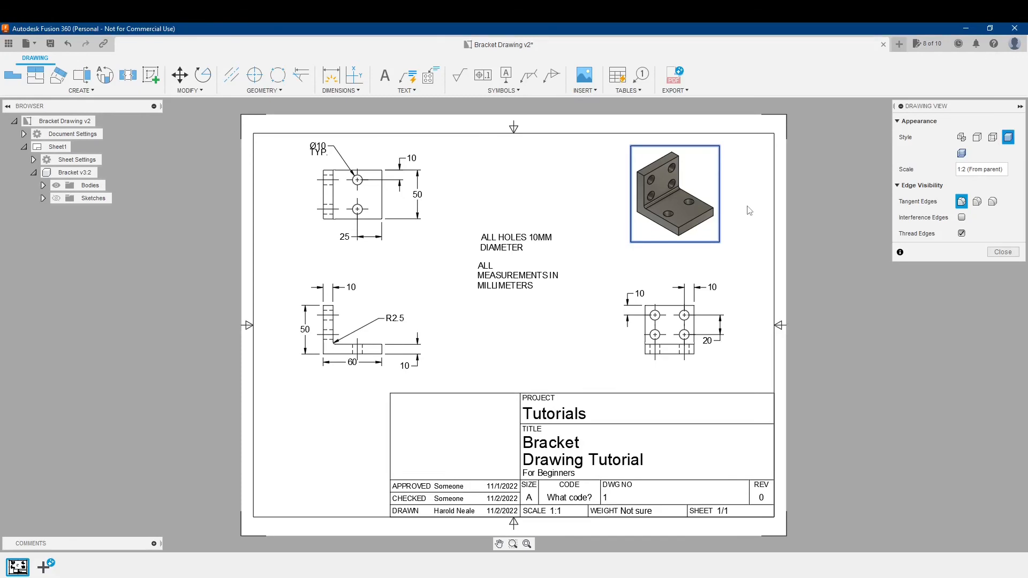
click(978, 137)
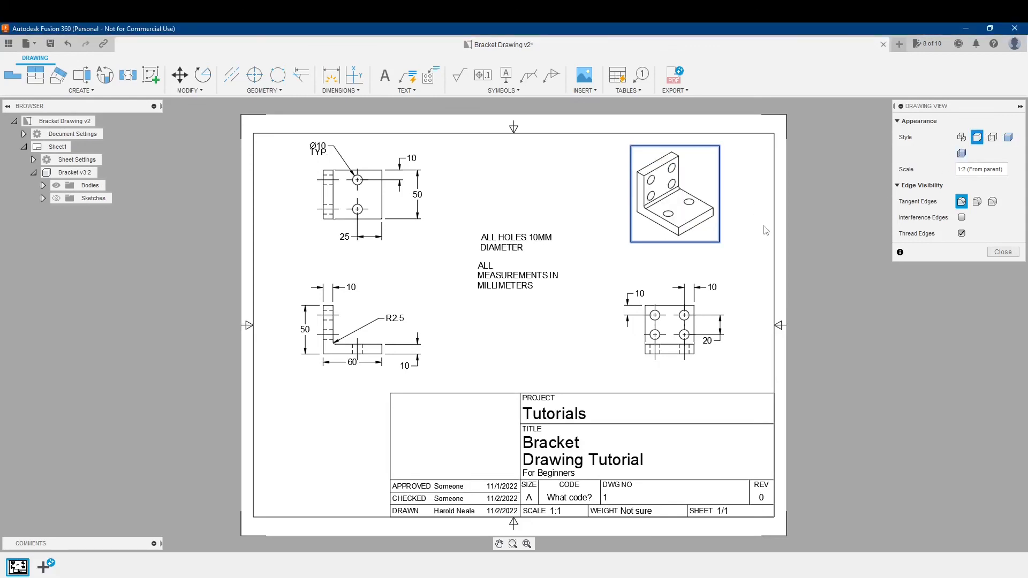
- Set the isometric view's style to shaded without hidden edges and finish editing the view
click(1006, 139)
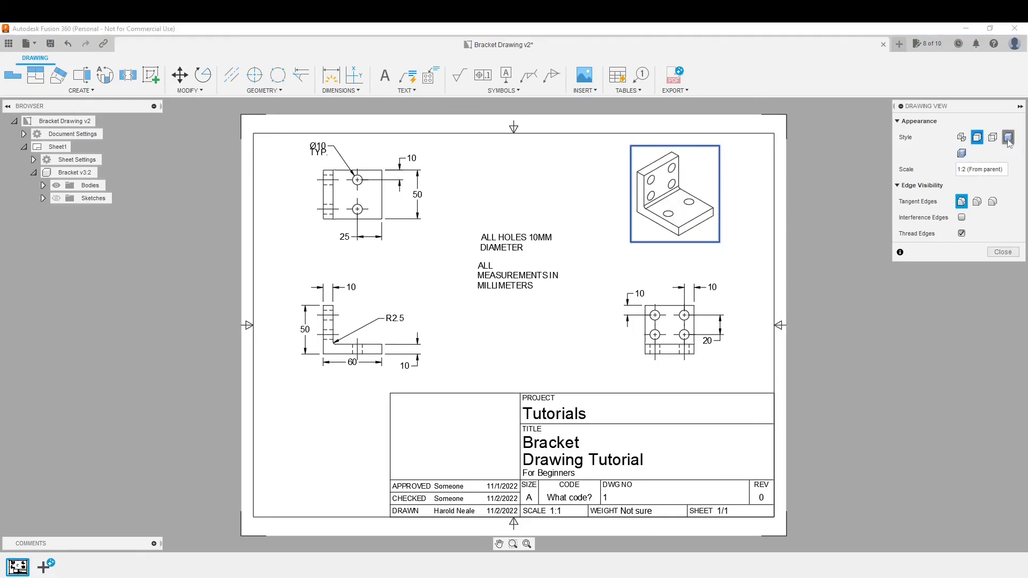
click(1000, 253)
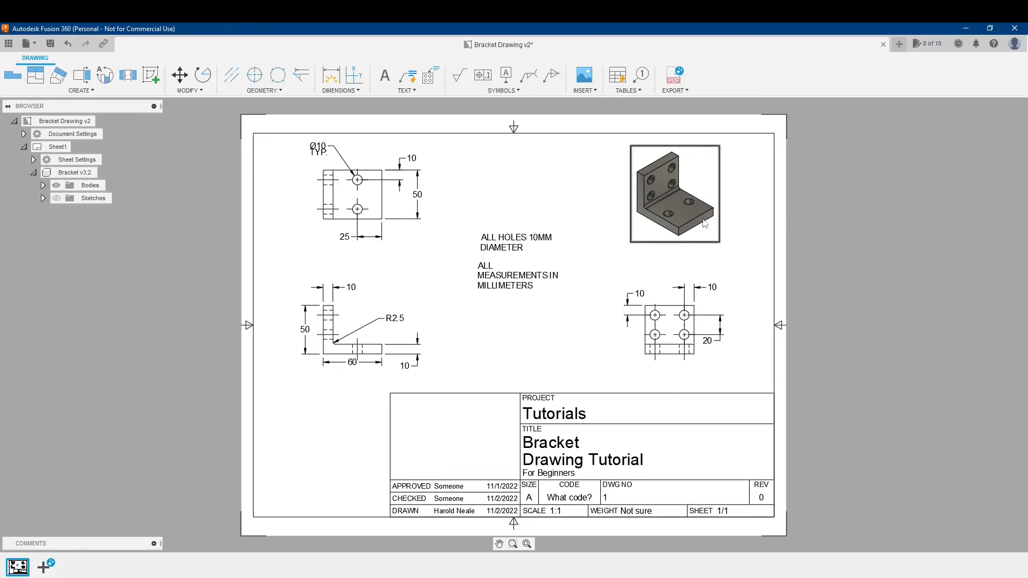
- Try the shaded style on the top view of the bracket, and restore its original line style
click(372, 199)
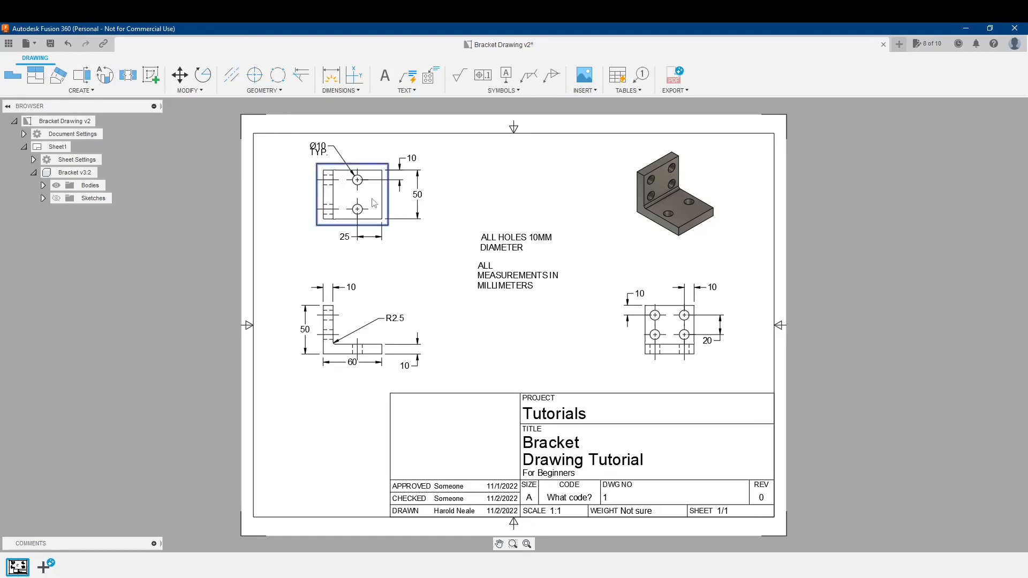
right_click(372, 198)
click(403, 188)
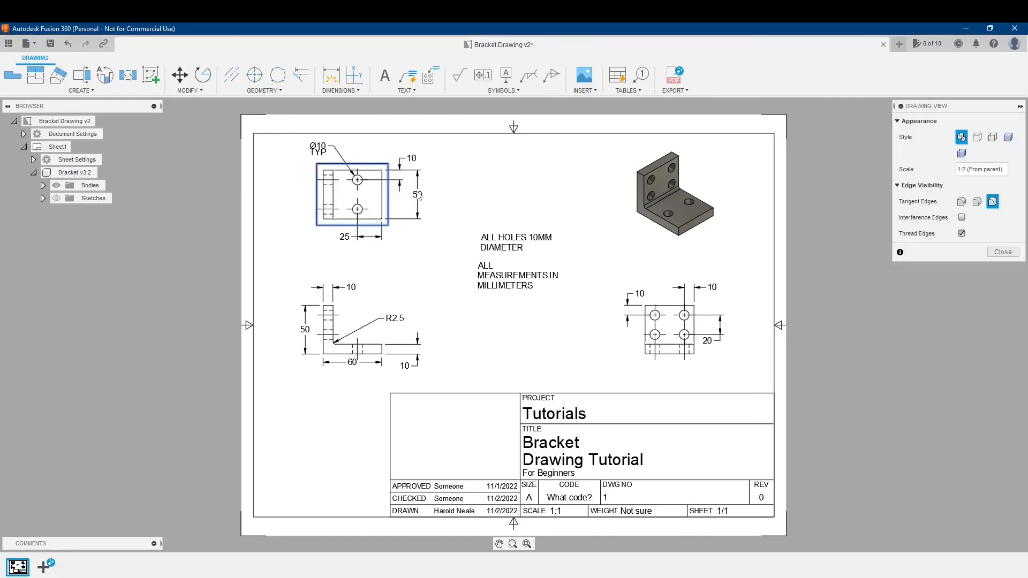
click(1007, 137)
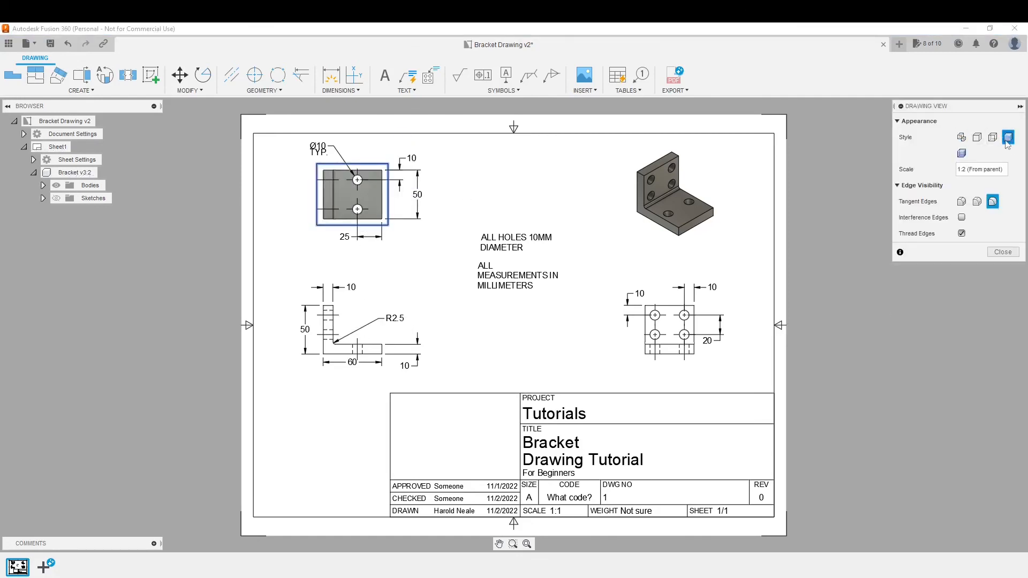
click(961, 138)
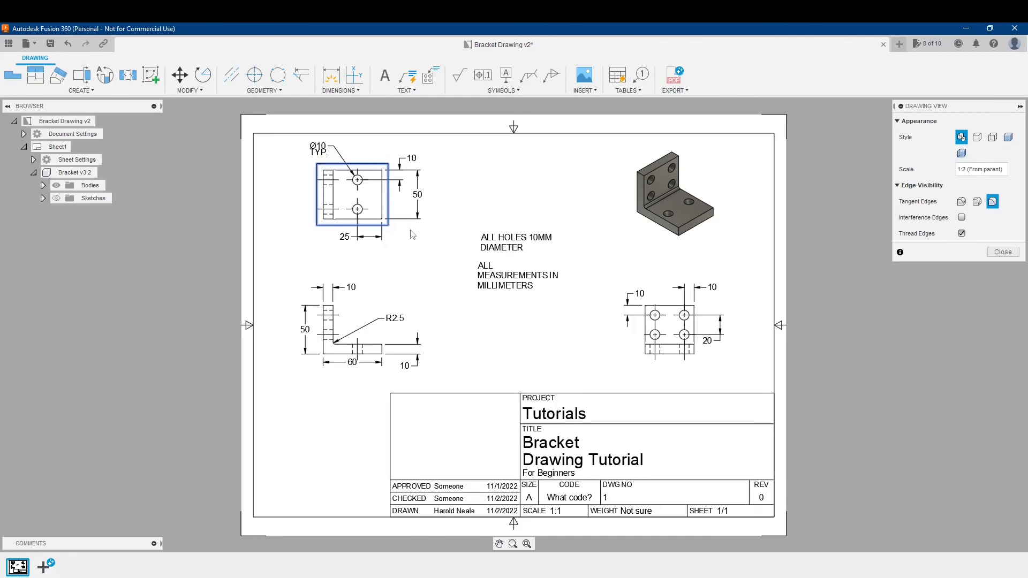
click(997, 253)
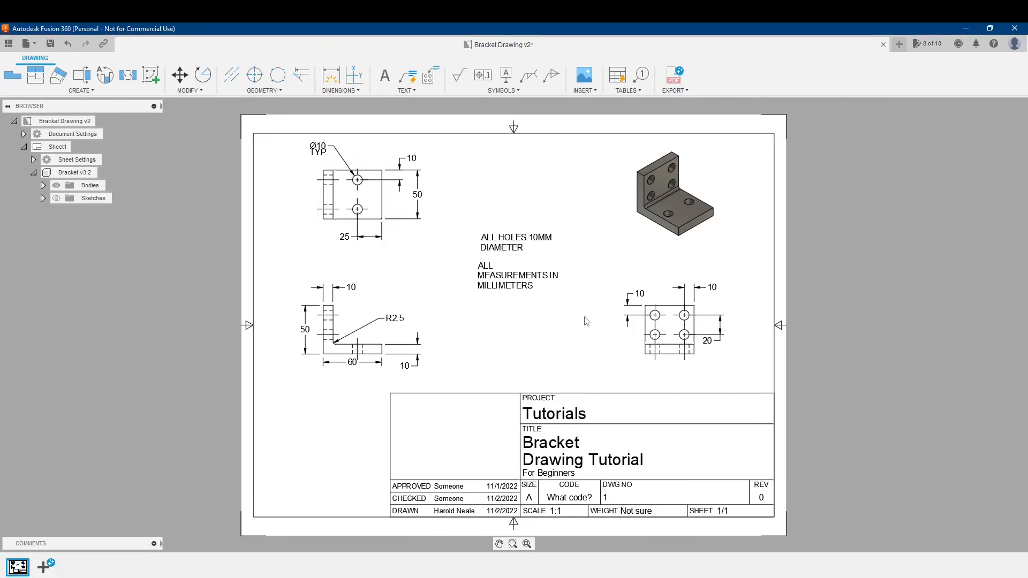